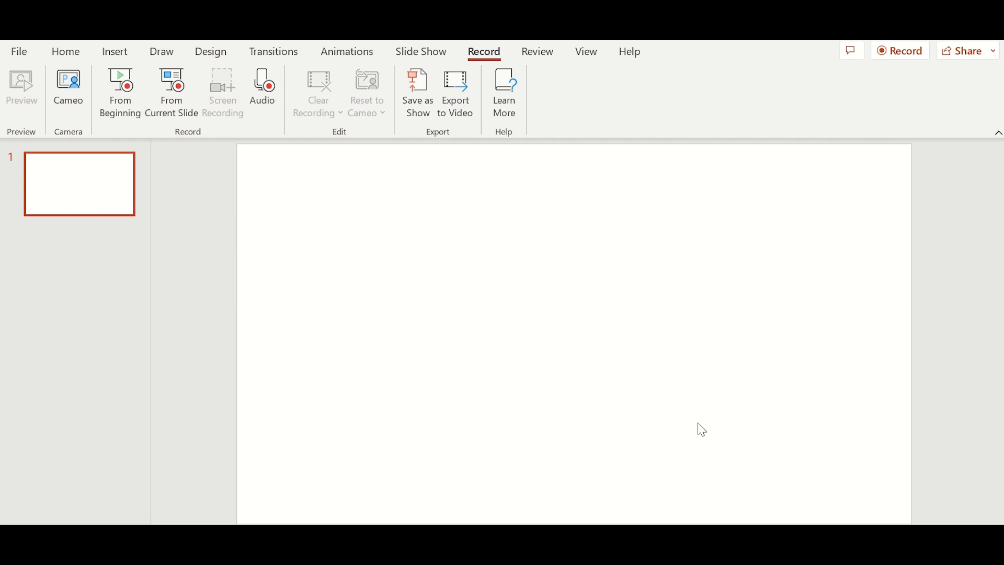
- Bring up the VIDEO TUTORIAL ASSETS deck and display its third slide, 'Slide 2 Assets'
mouse_move(599, 555)
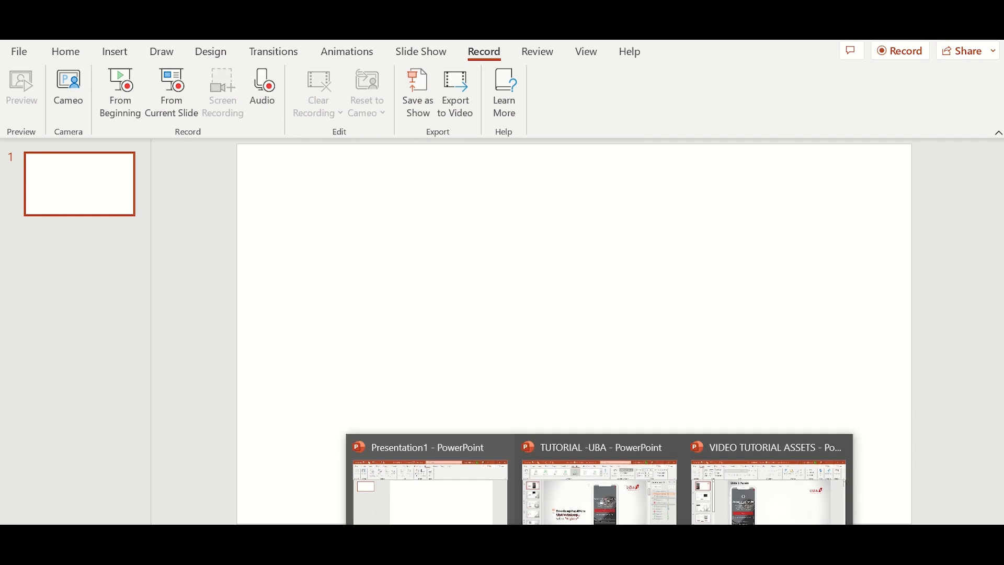
left_click(768, 519)
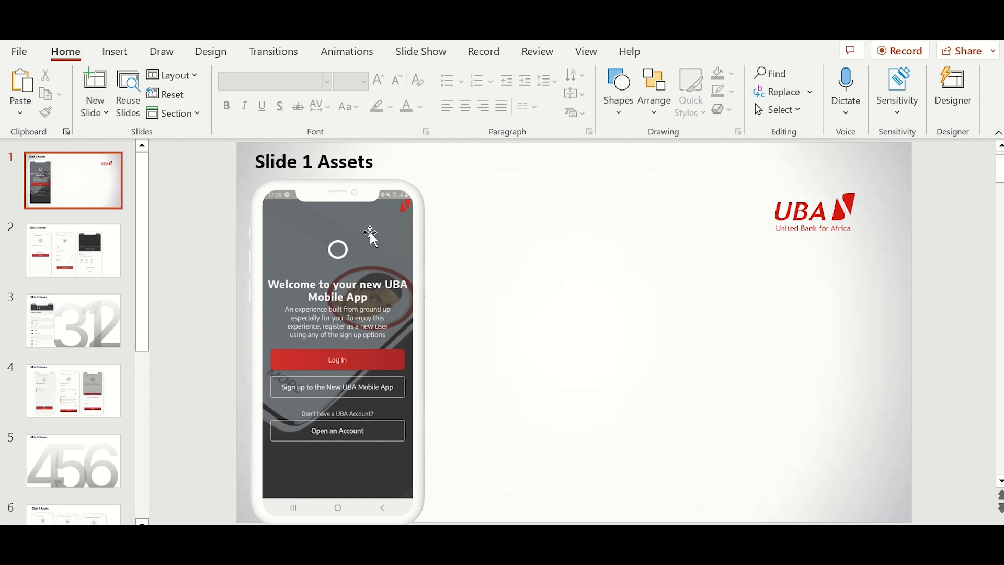
left_click(31, 260)
left_click(92, 311)
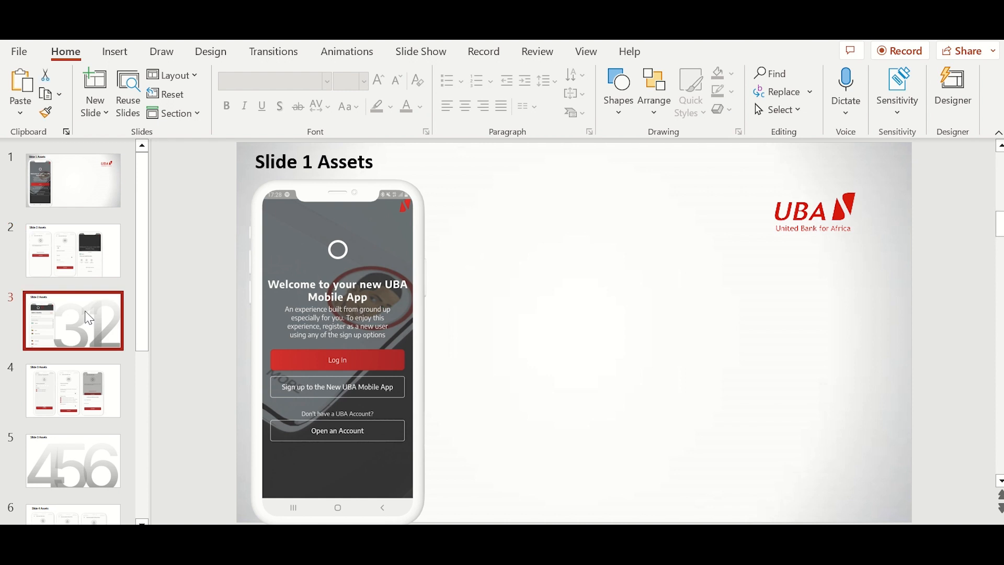
- In the TUTORIAL -UBA deck, play the first slide's welcome-screen animations from the Animation Pane
mouse_move(599, 560)
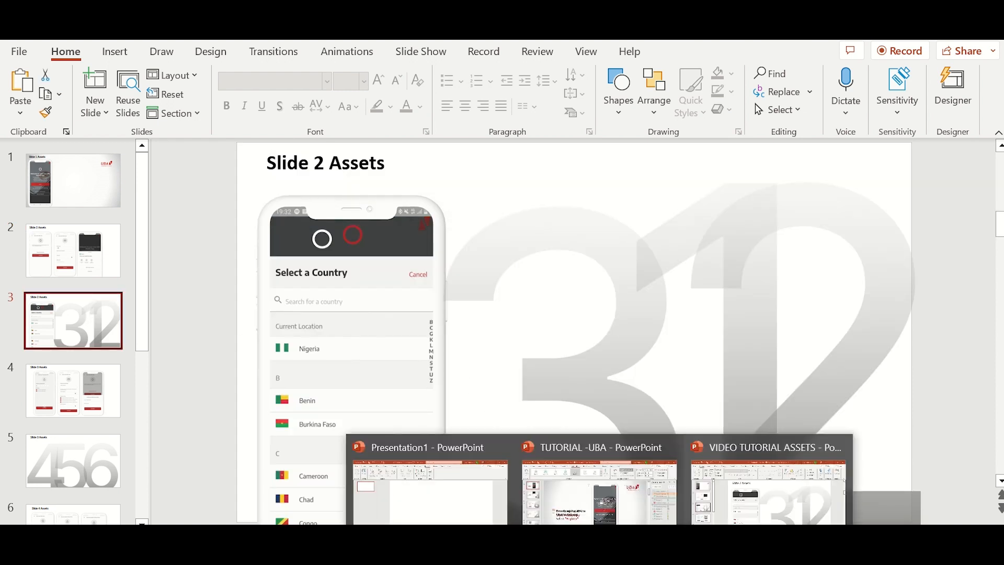
left_click(585, 513)
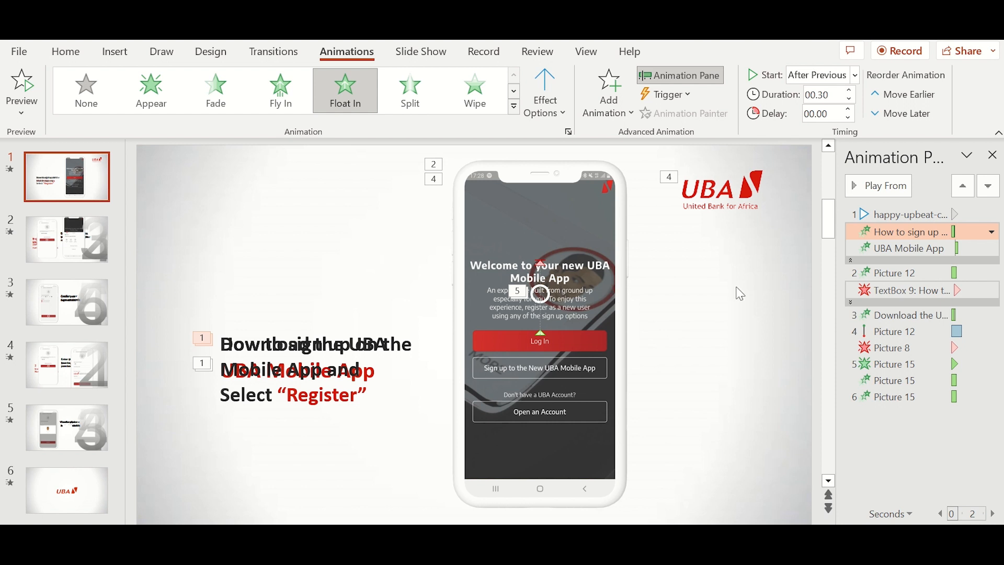
left_click(876, 197)
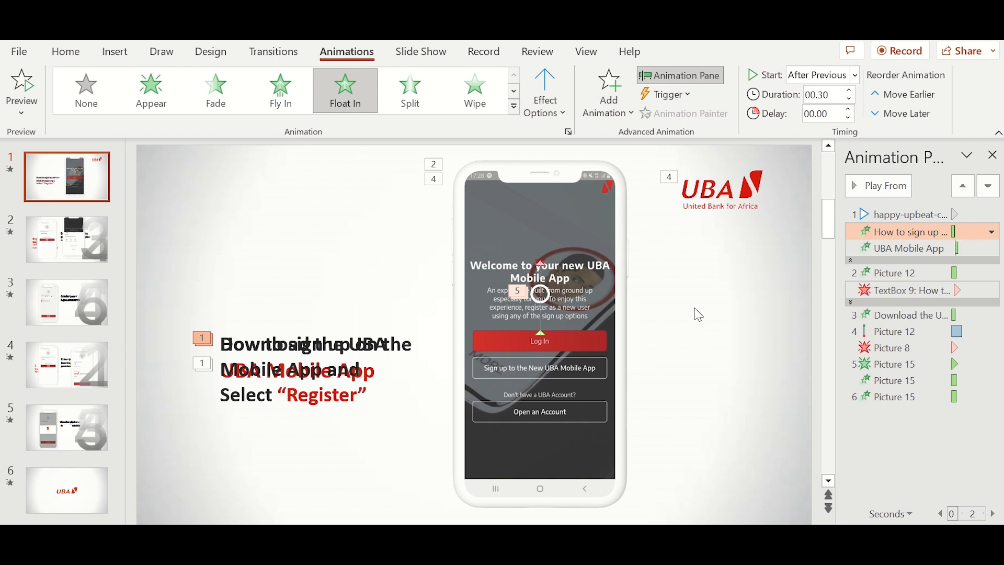
left_click(718, 325)
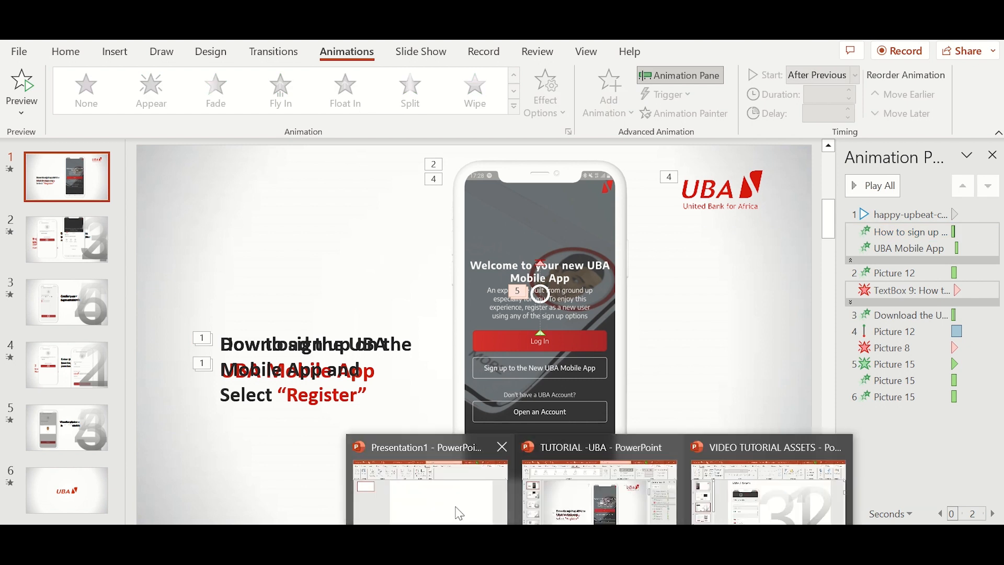
- Go through the open windows to VIDEO TUTORIAL ASSETS and display 'Slide 1 Assets' with the UBA welcome screen
left_click(455, 511)
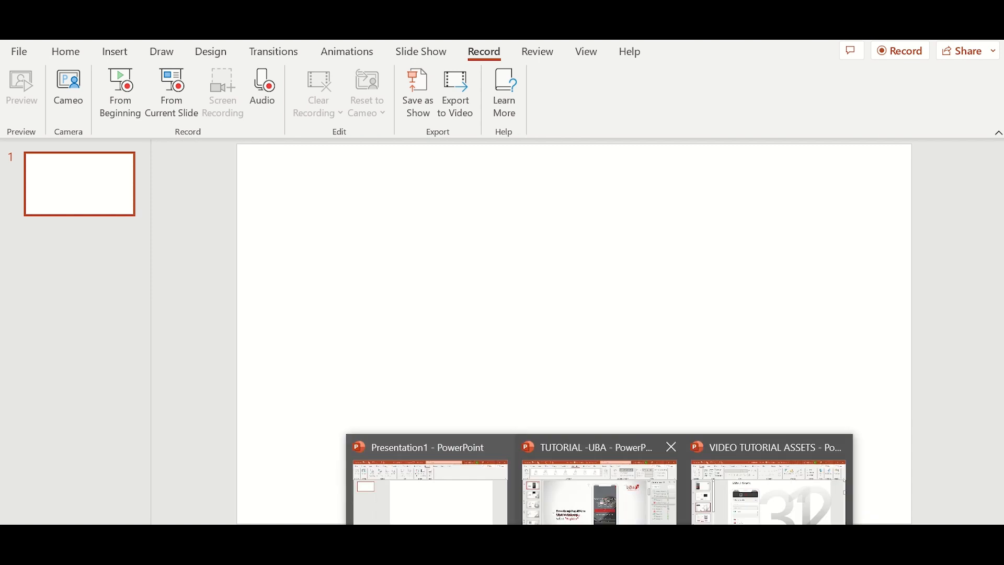
left_click(631, 497)
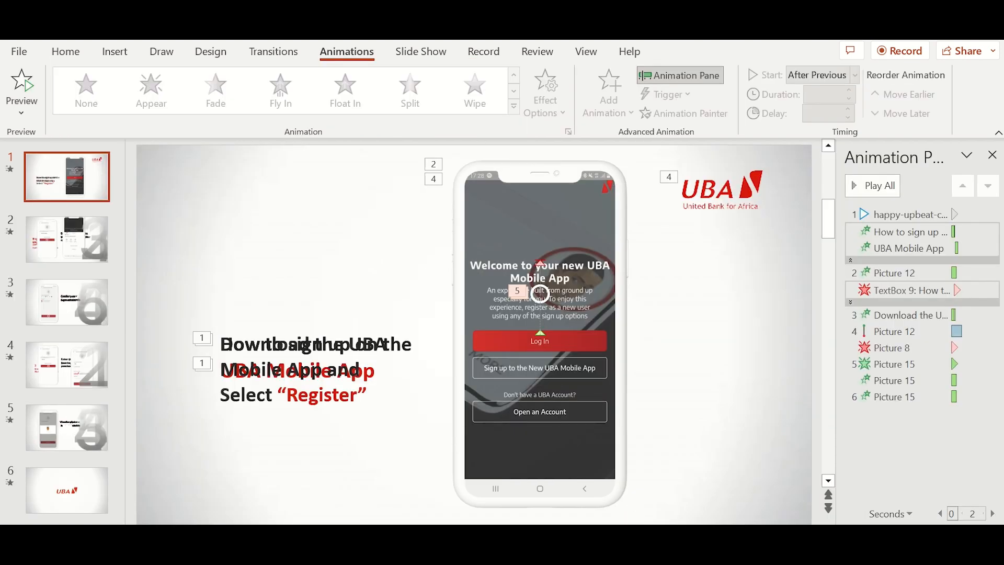
left_click(706, 505)
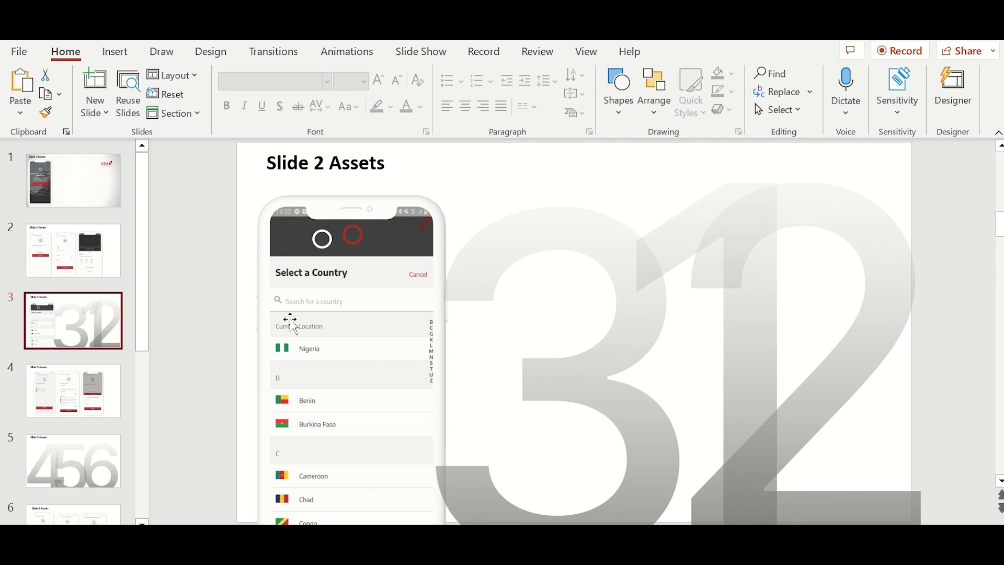
left_click(105, 194)
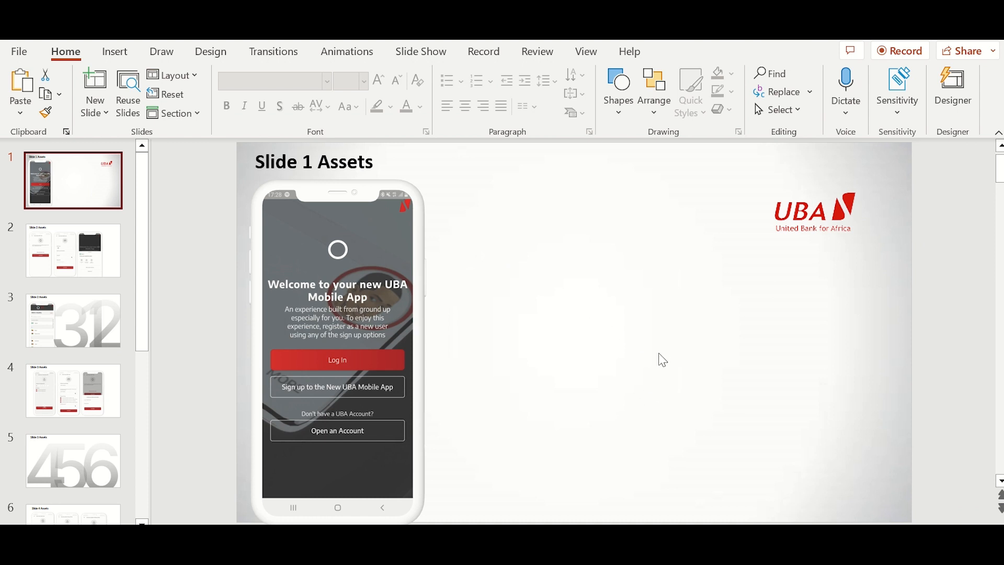
- Export the UBA welcome slide's background to Pictures as Background Picture.jpg, overwriting the existing file
right_click(652, 374)
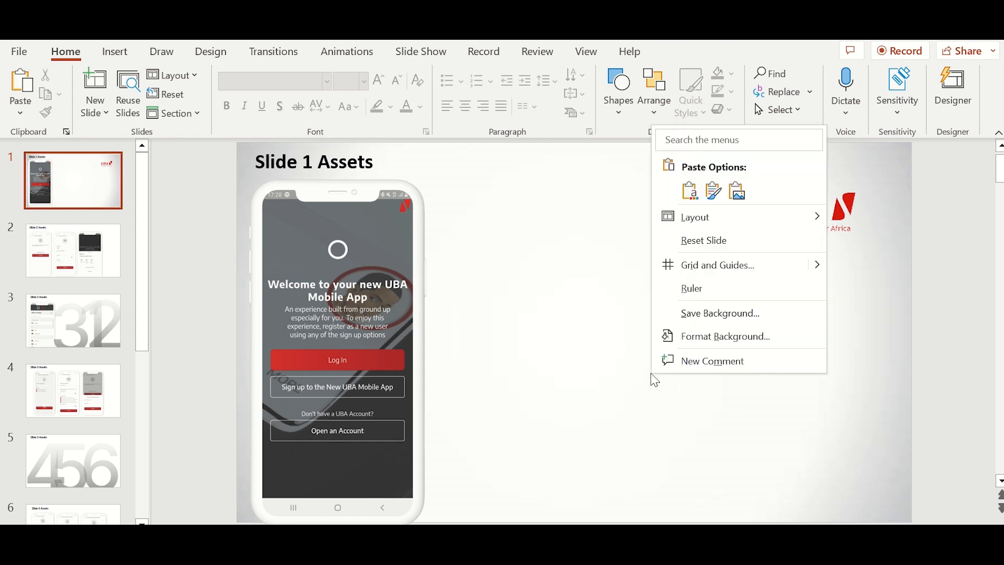
left_click(682, 317)
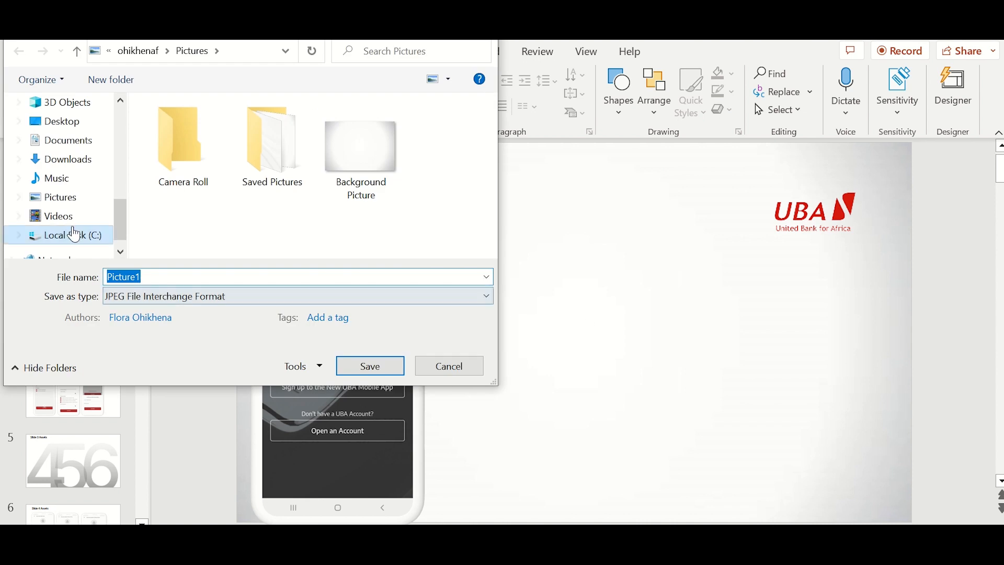
left_click(70, 203)
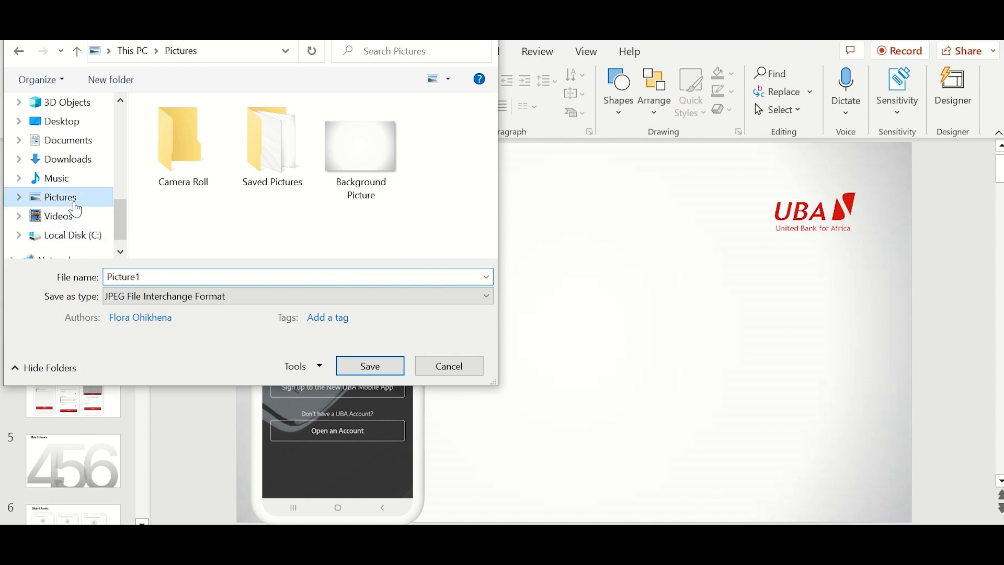
left_click(168, 277)
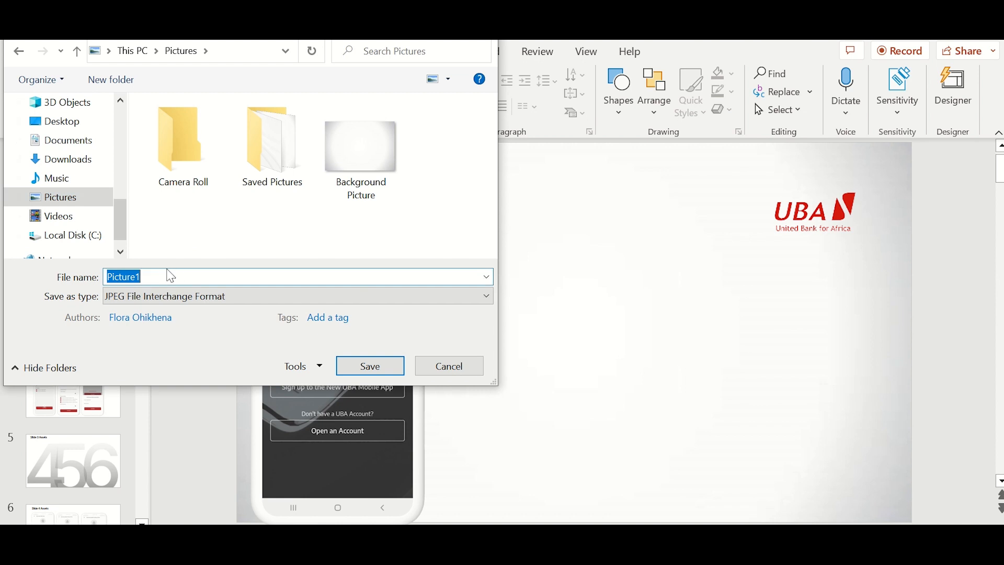
key("BackSpace")
type("Background")
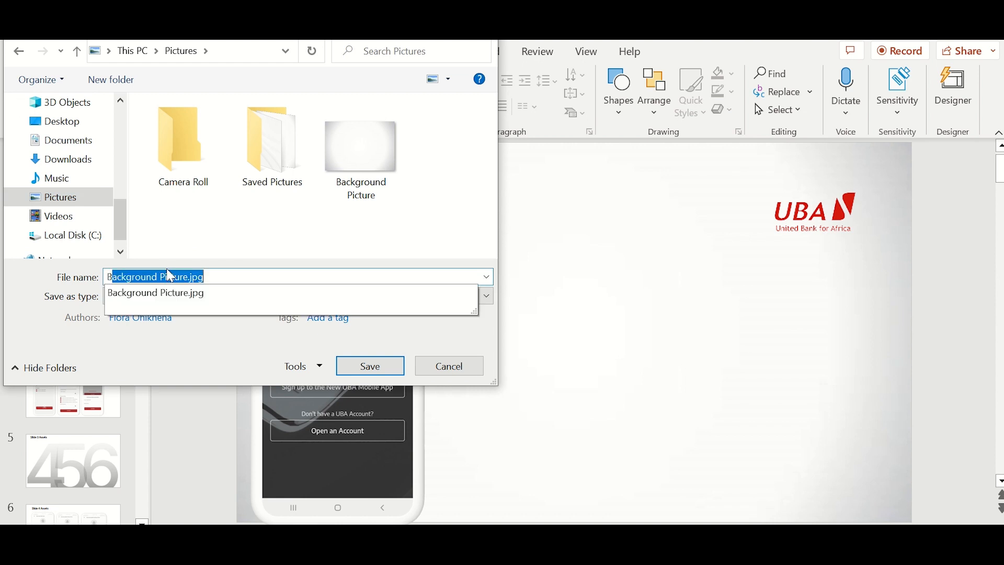
left_click(356, 375)
left_click(534, 291)
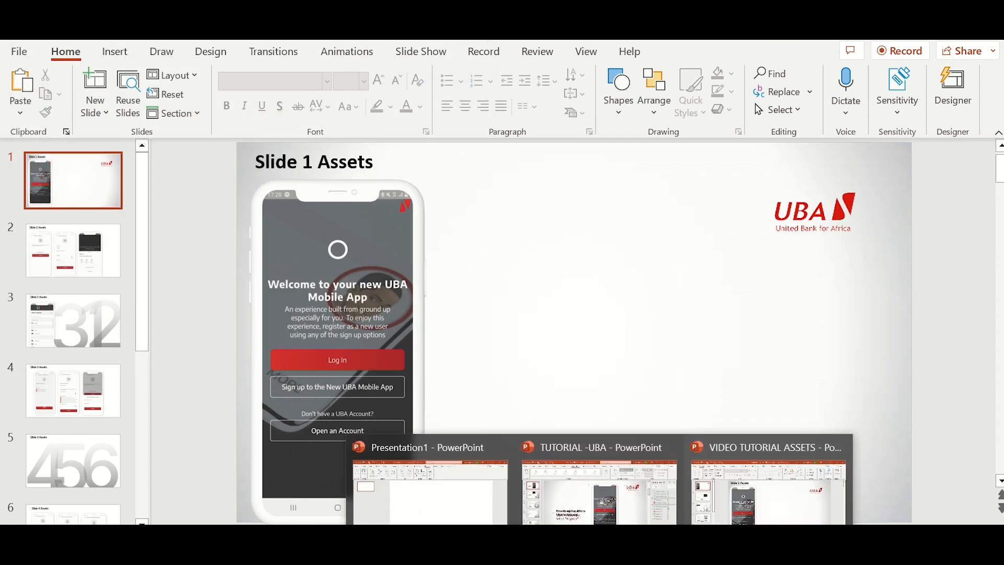
left_click(451, 506)
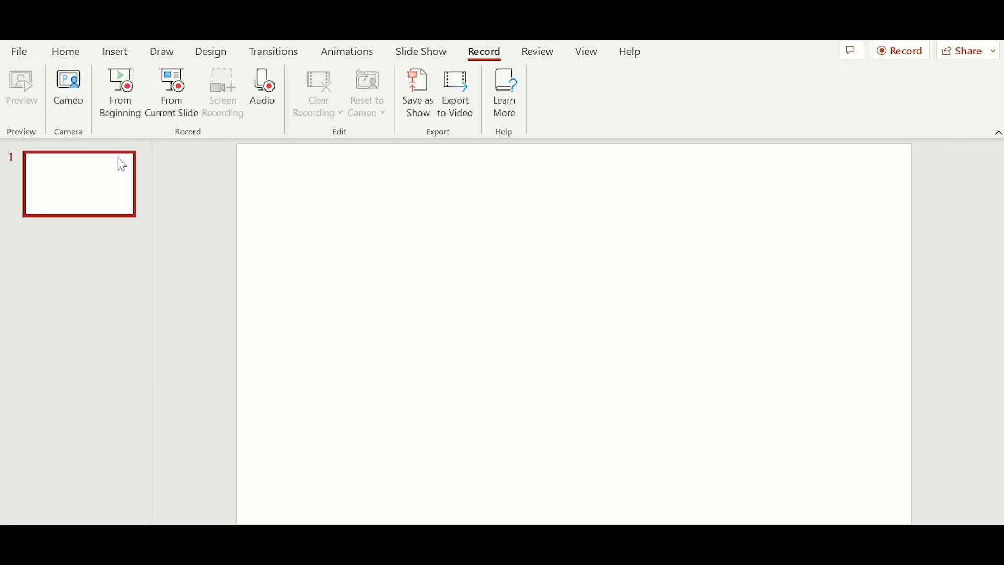
- In Presentation1's Format Background, try a dark blue solid fill, then switch to picture or texture fill
right_click(510, 339)
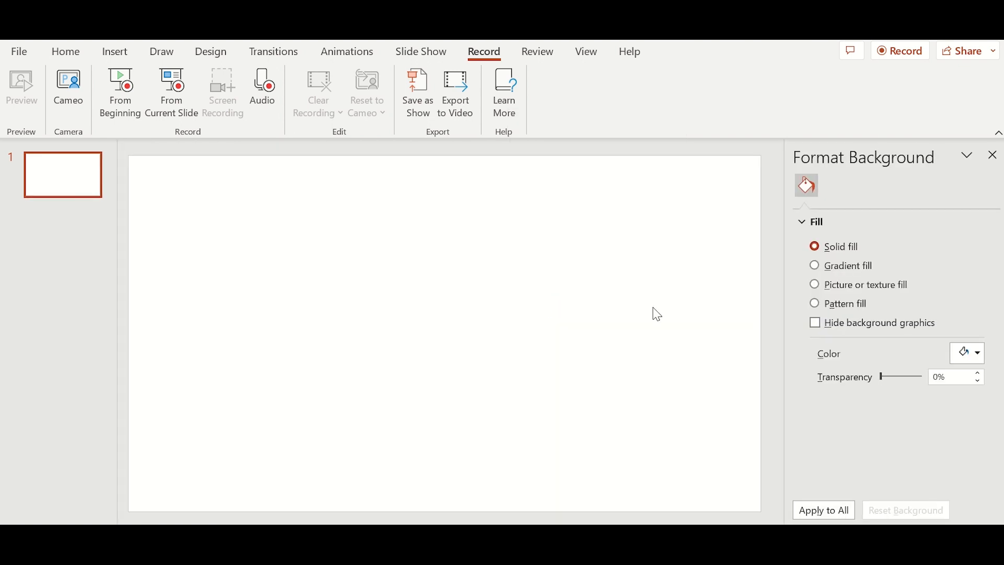
left_click(978, 350)
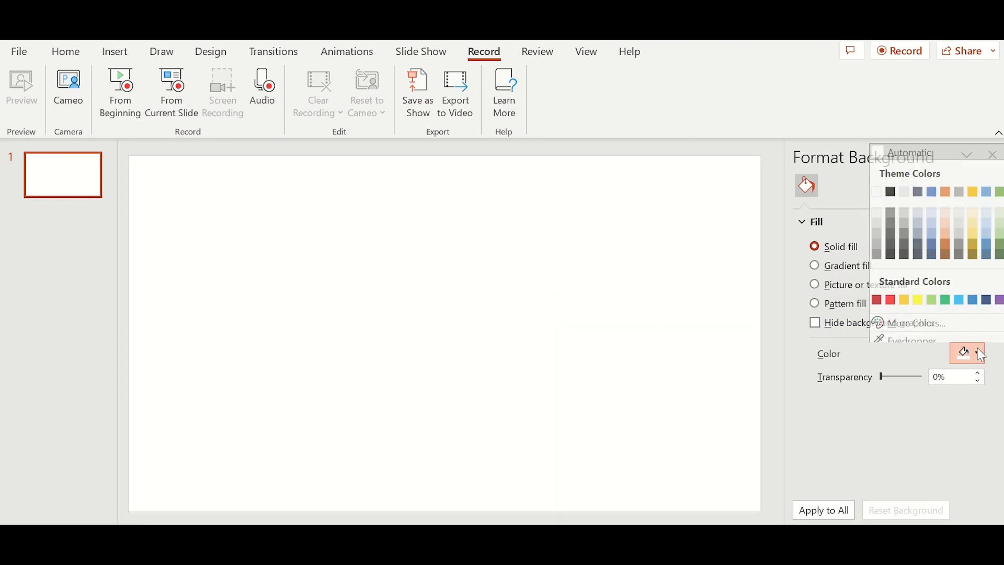
left_click(936, 250)
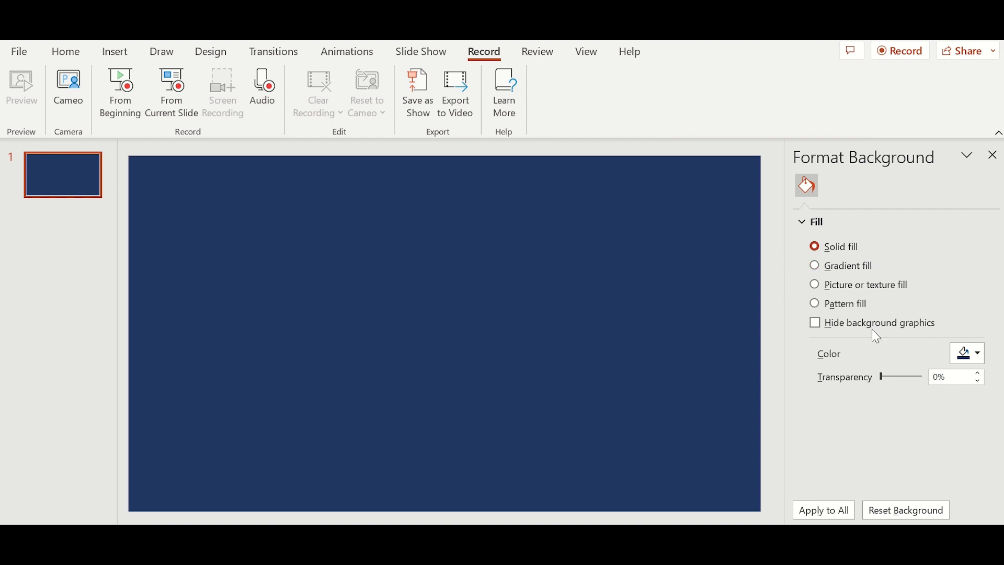
left_click(821, 294)
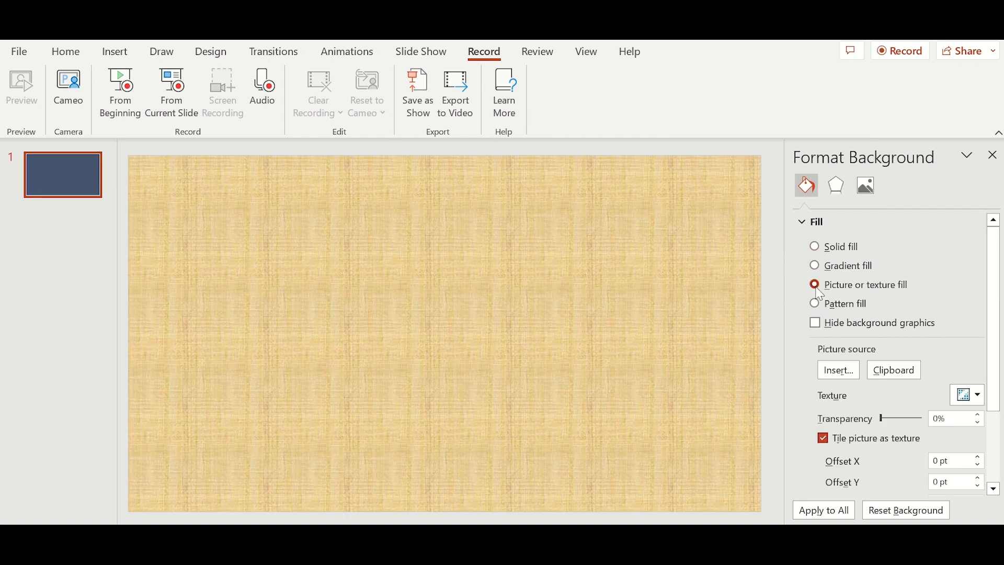
- Insert Background Picture from the Pictures folder as Presentation1's background fill
left_click(843, 371)
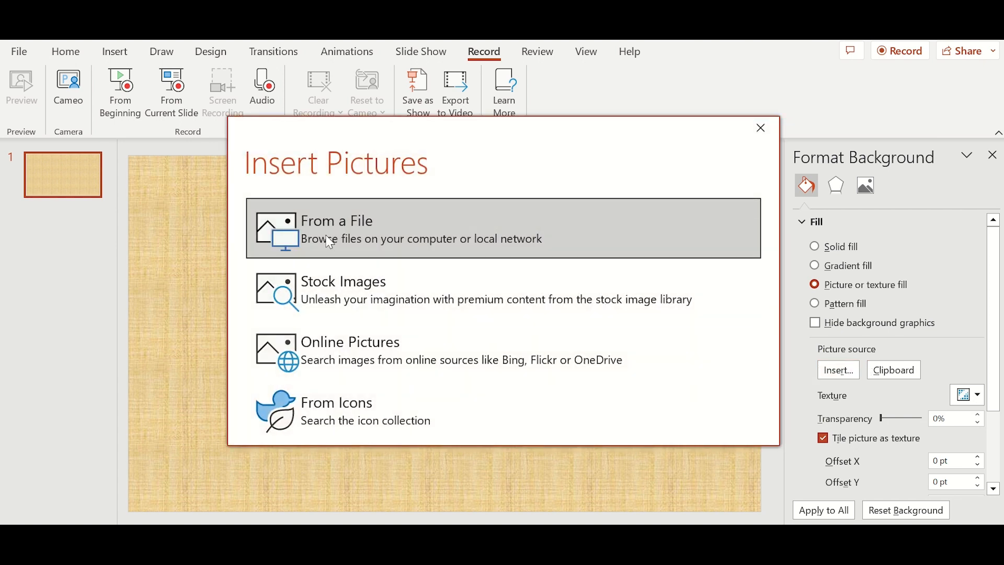
left_click(330, 243)
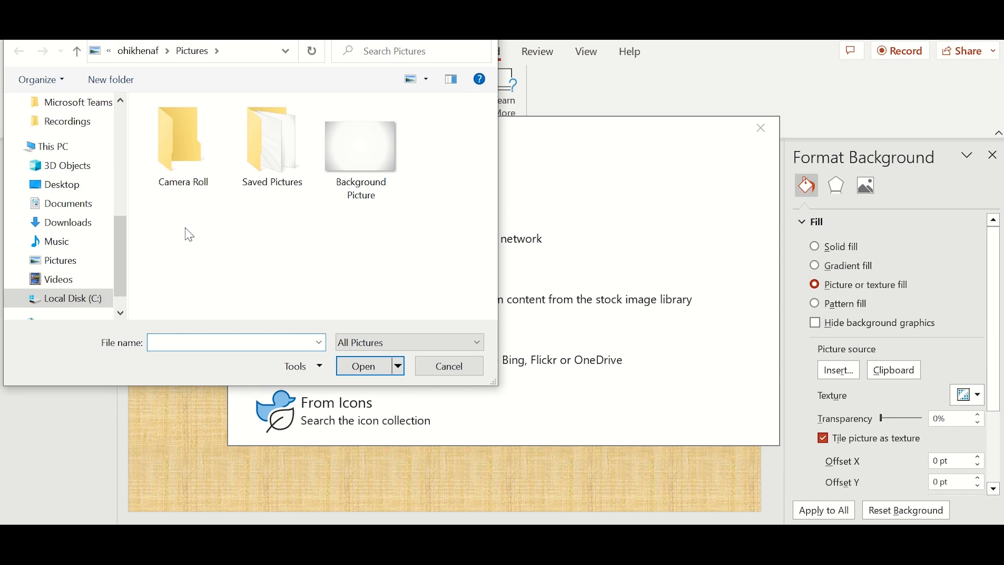
left_click(360, 202)
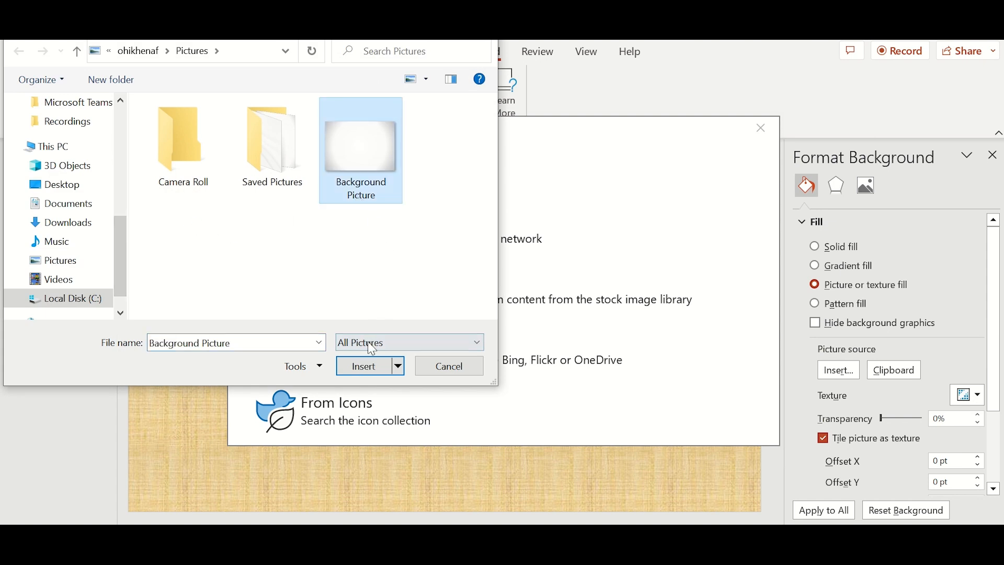
left_click(372, 369)
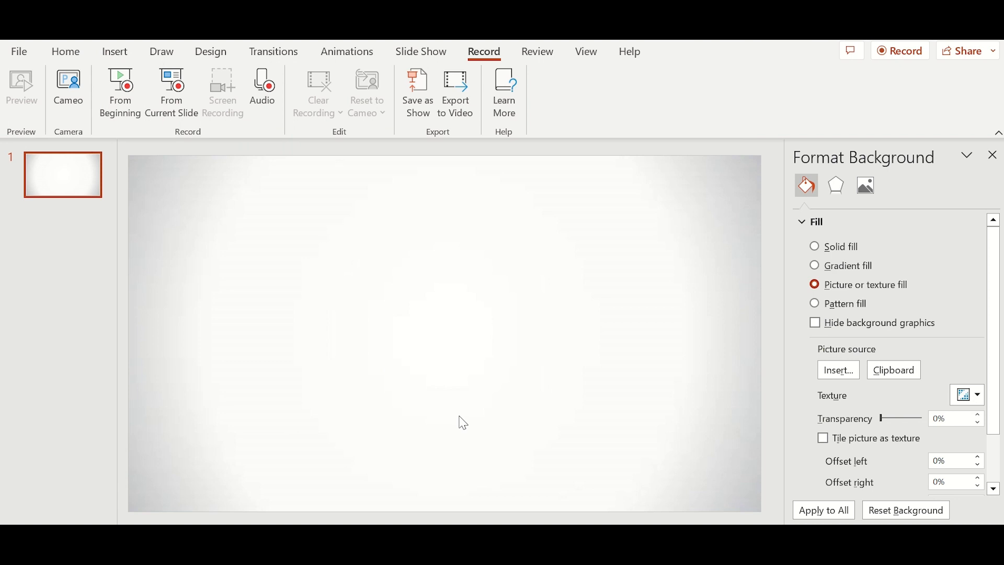
mouse_move(599, 553)
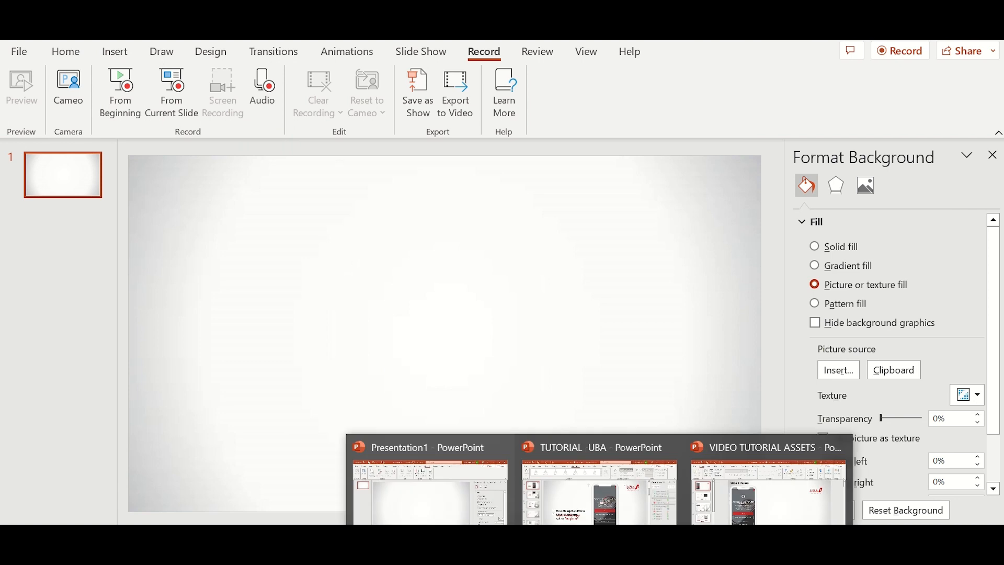
left_click(599, 486)
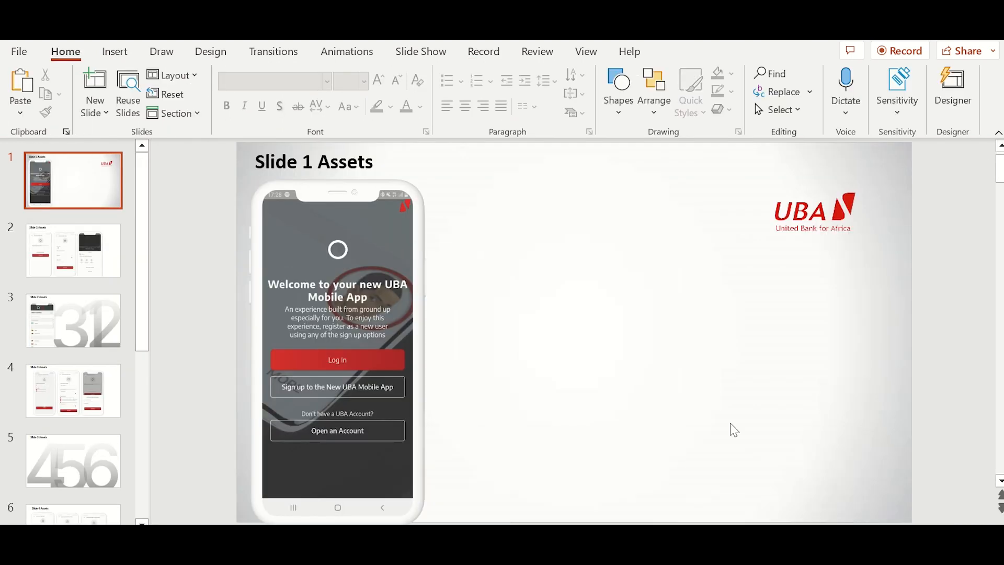
- Copy the UBA logo from TUTORIAL -UBA and paste it into Presentation1's top-right corner
left_click(826, 228)
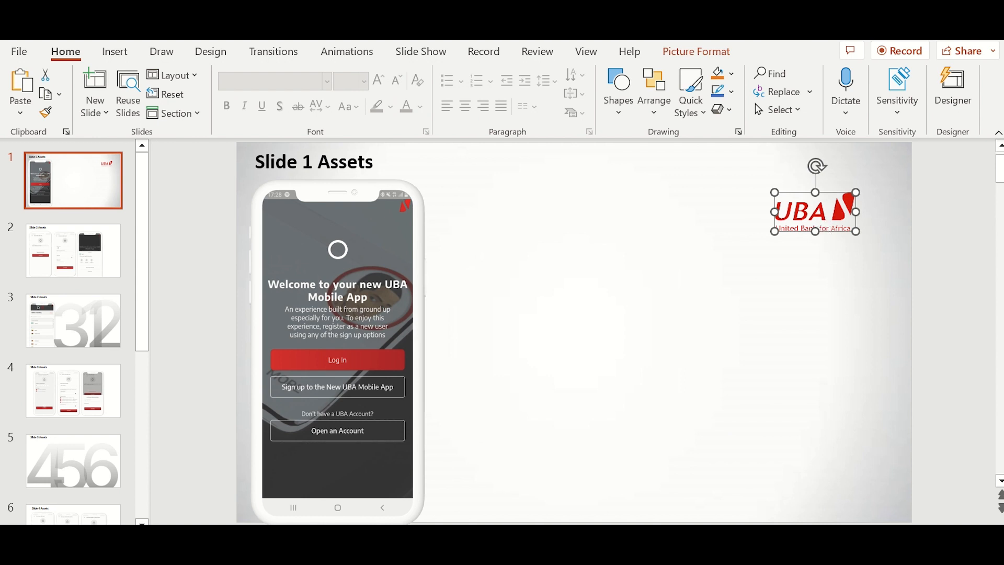
mouse_move(600, 541)
left_click(433, 489)
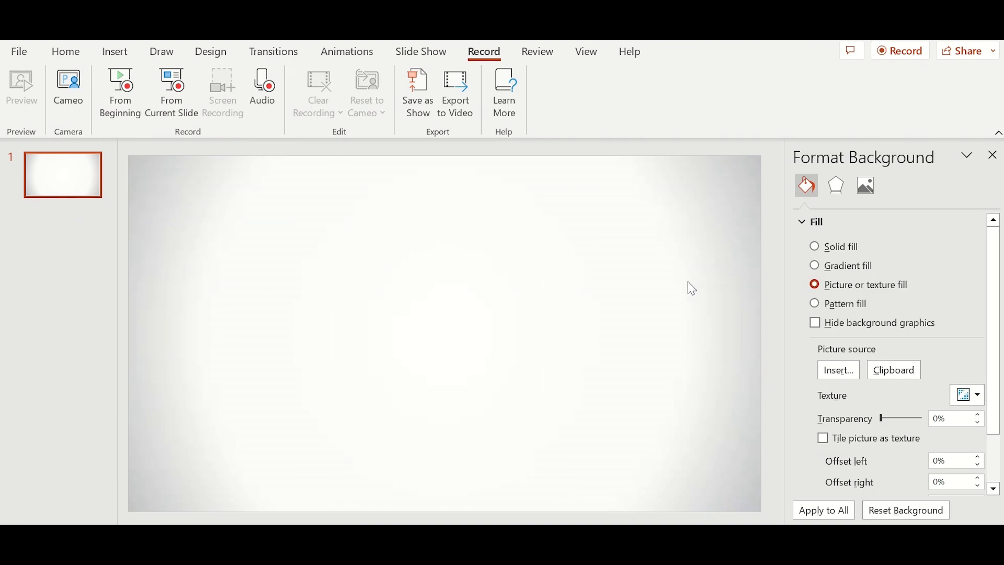
key("ctrl+v")
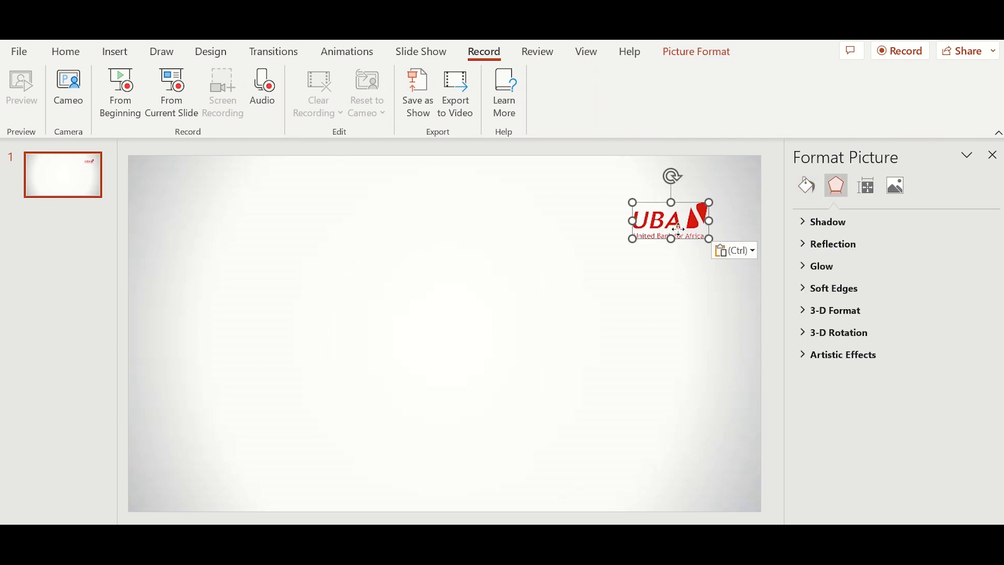
left_click_drag(678, 229, 712, 209)
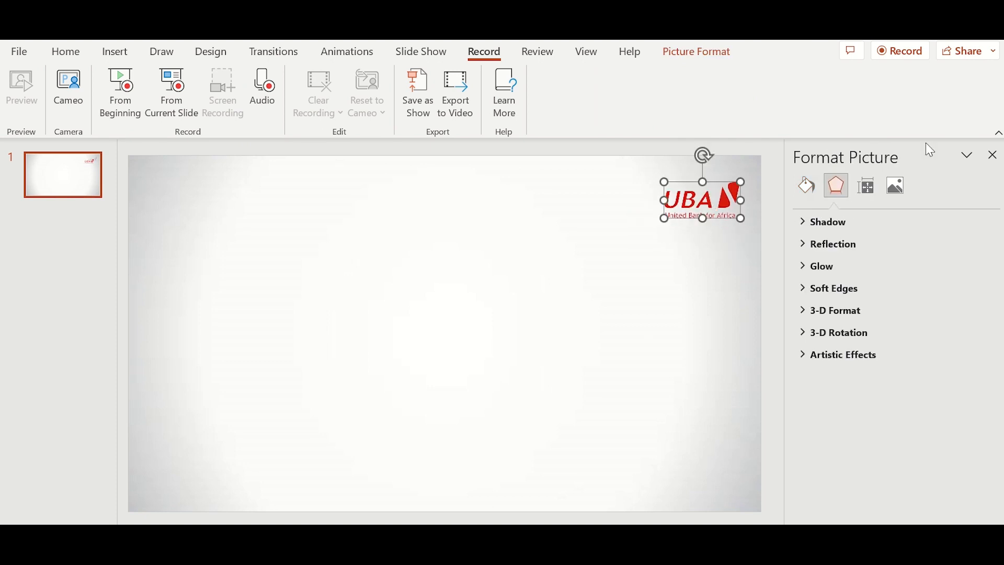
left_click(997, 155)
left_click(415, 414)
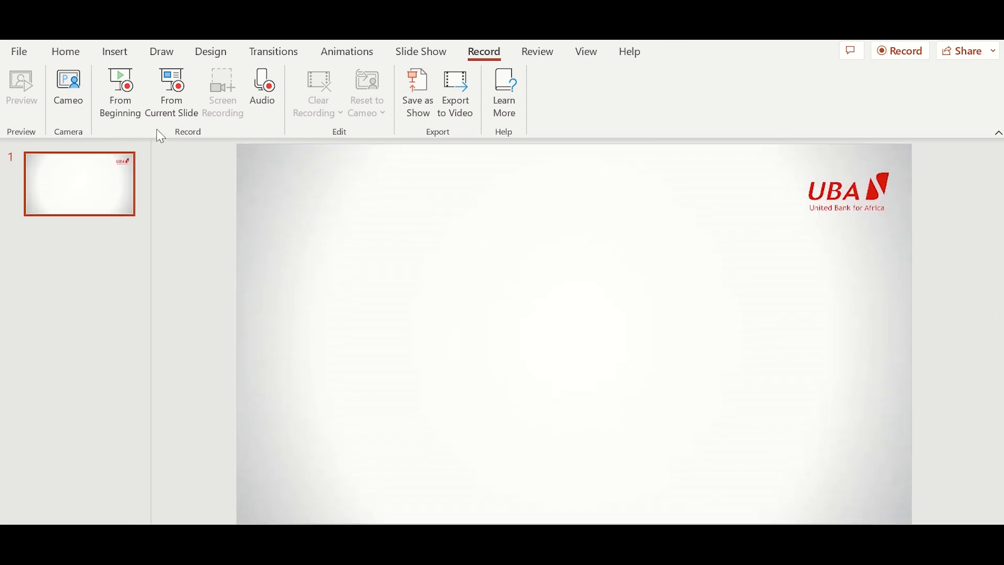
- Draw a text box on the lower-left middle of the grey slide with Insert > Text Box
left_click(107, 58)
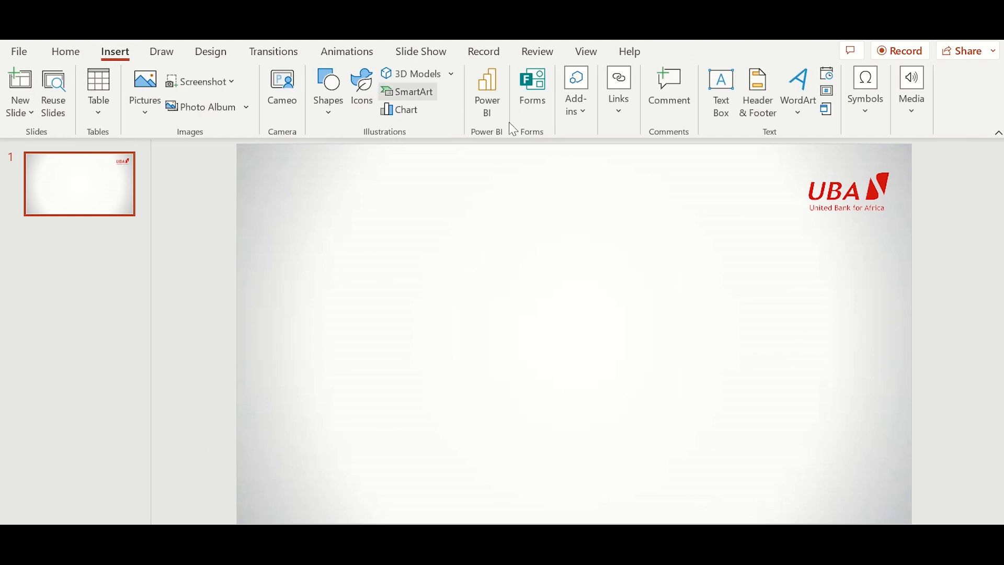
left_click(717, 99)
left_click_drag(312, 360, 555, 426)
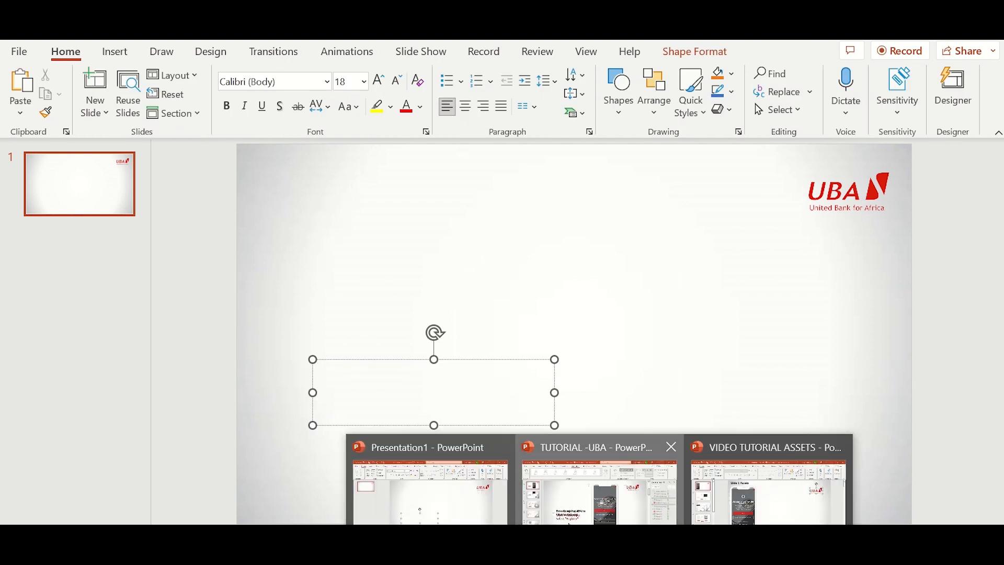
- In TUTORIAL -UBA, drag the Download the UBA Mobile App box below the title, then go back to Presentation1
left_click(596, 471)
left_click(372, 343)
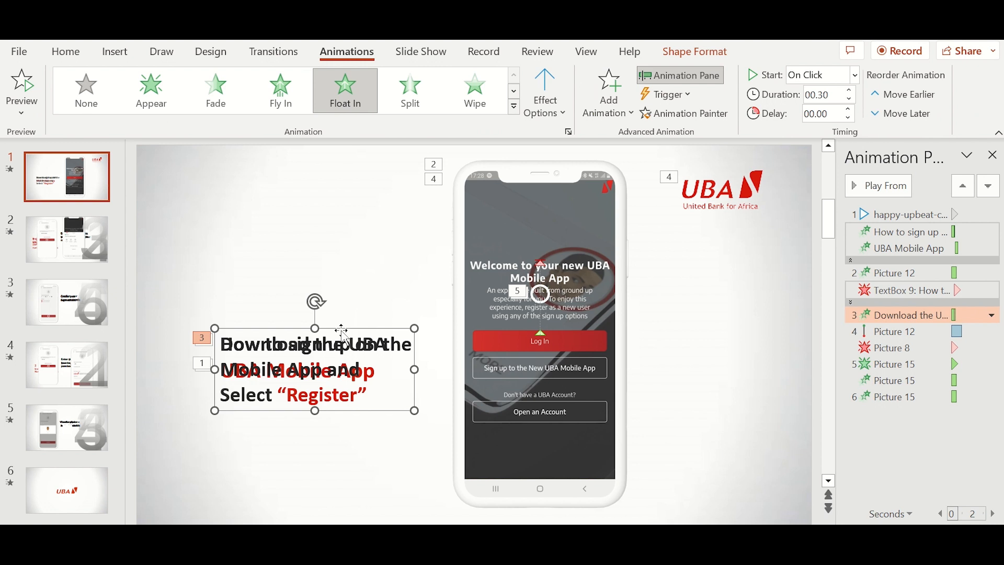
left_click_drag(343, 331, 343, 387)
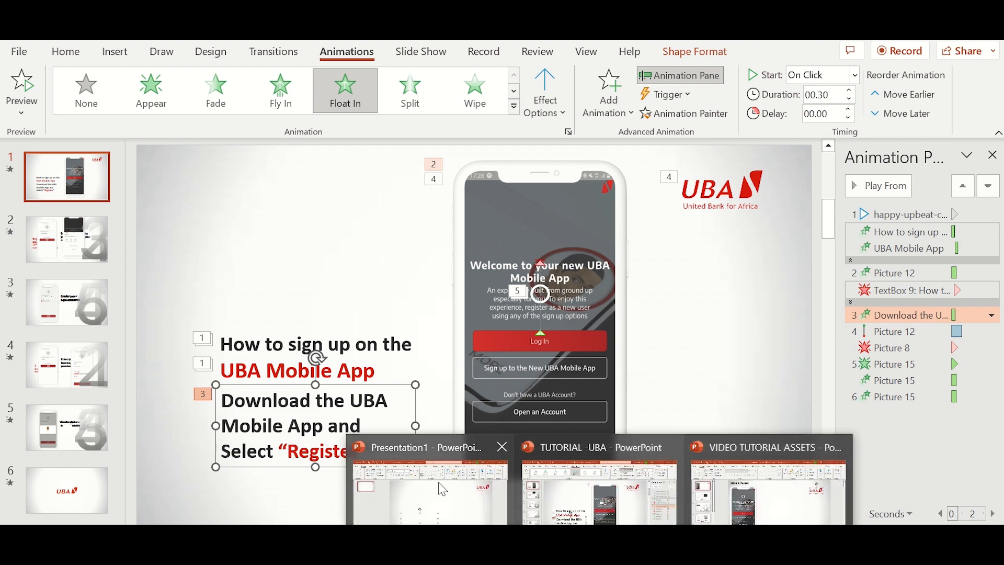
left_click(427, 486)
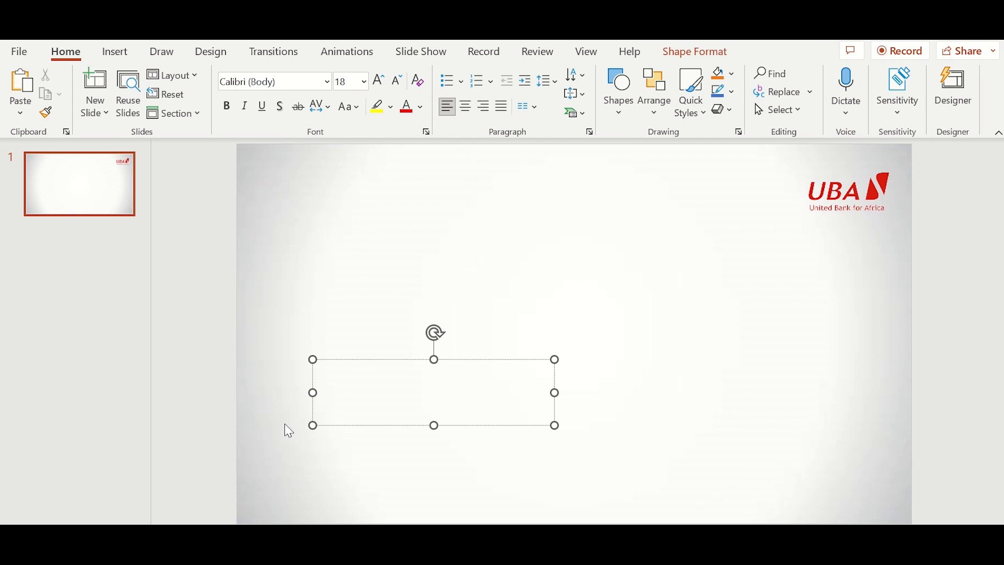
- Enter 'How to Sign Up on the UBA Mobile App' in the text box, breaking the line after 'the'
type("How")
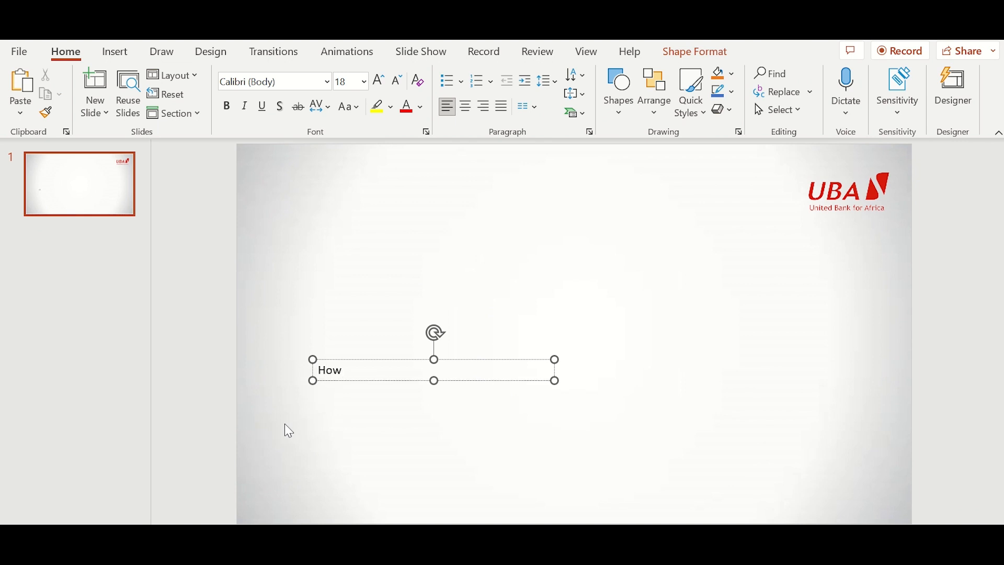
type(" to Sign Up on the U")
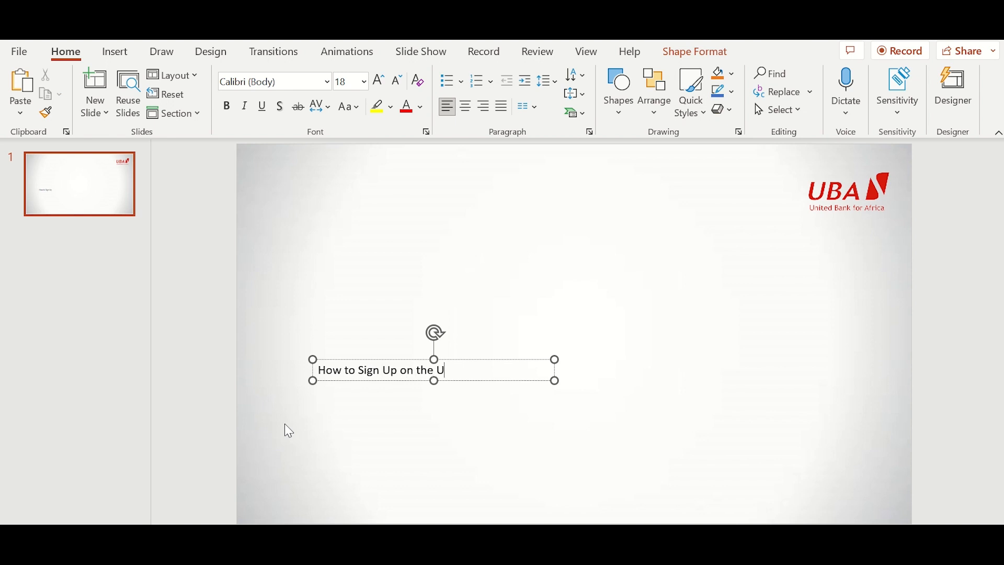
type("BA Mobile App")
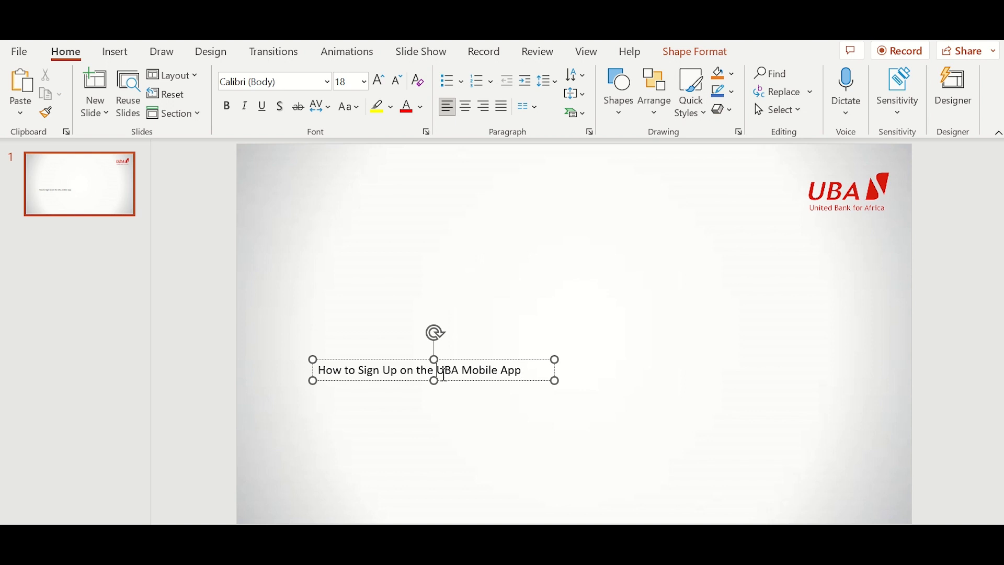
left_click(442, 373)
key("Return")
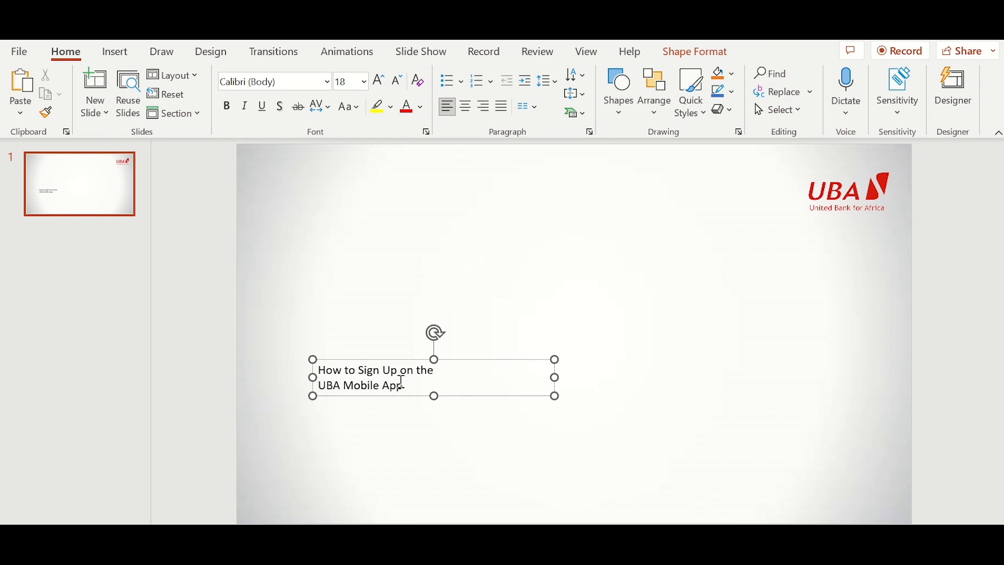
left_click(310, 356)
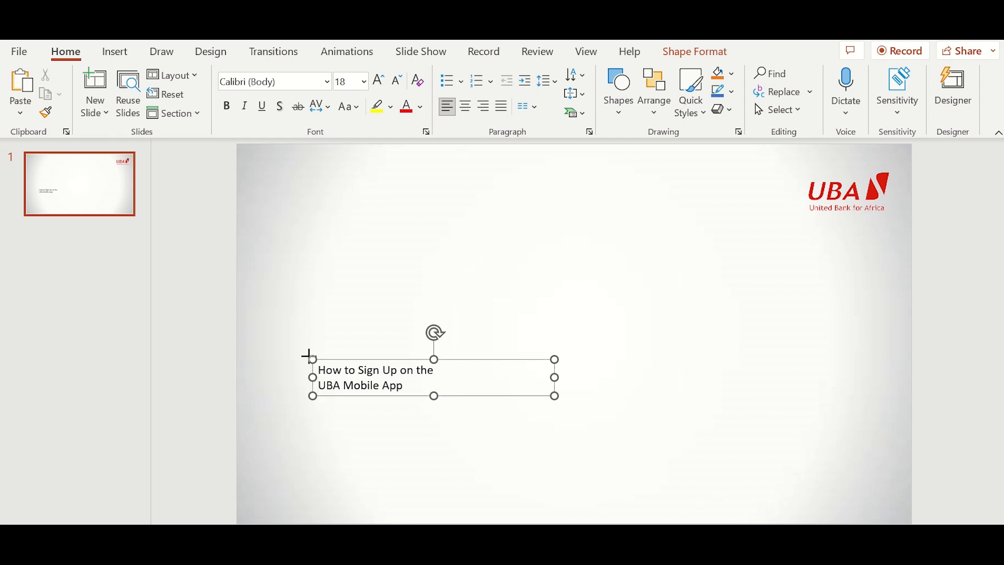
- Change the title font to Inter, accepting it even though Inter isn't installed
left_click(286, 80)
type("Int")
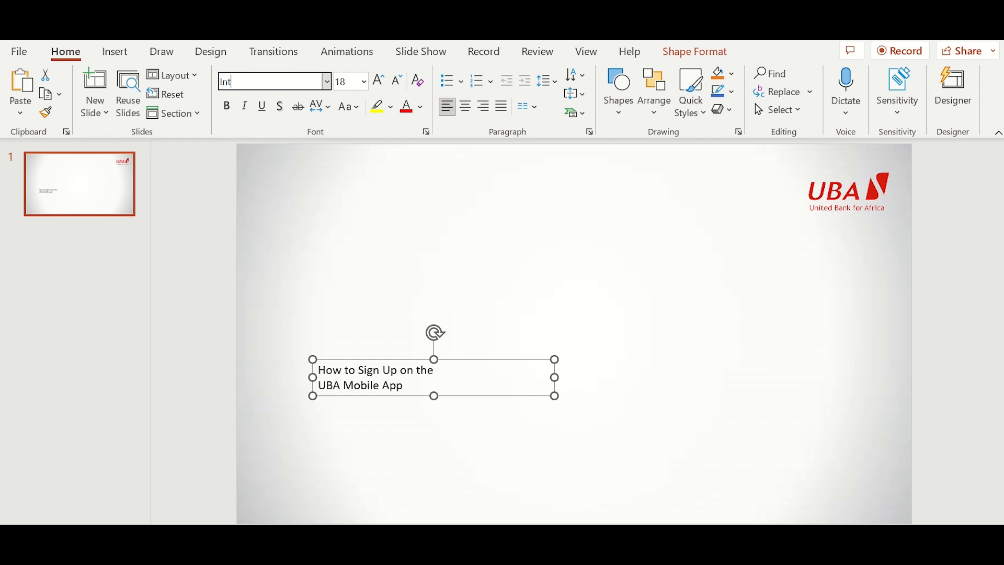
type("er")
key("Return")
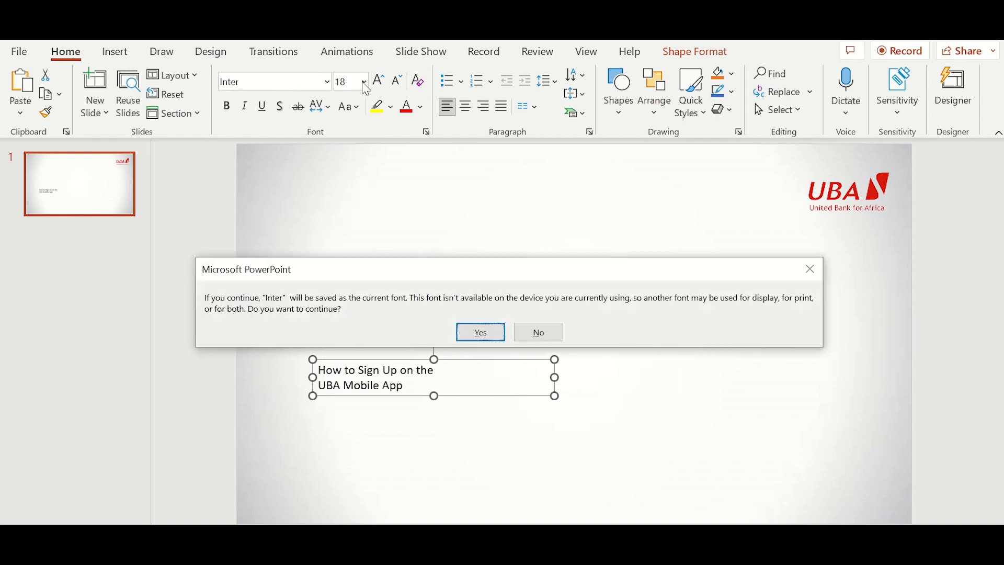
left_click(467, 338)
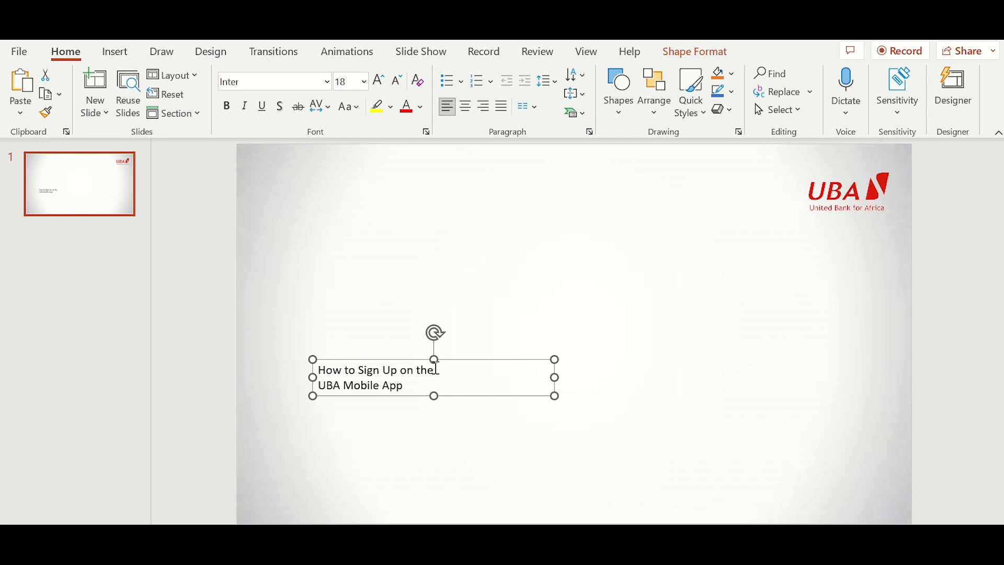
- Set the first title line to 30 pt
triple_click(315, 366)
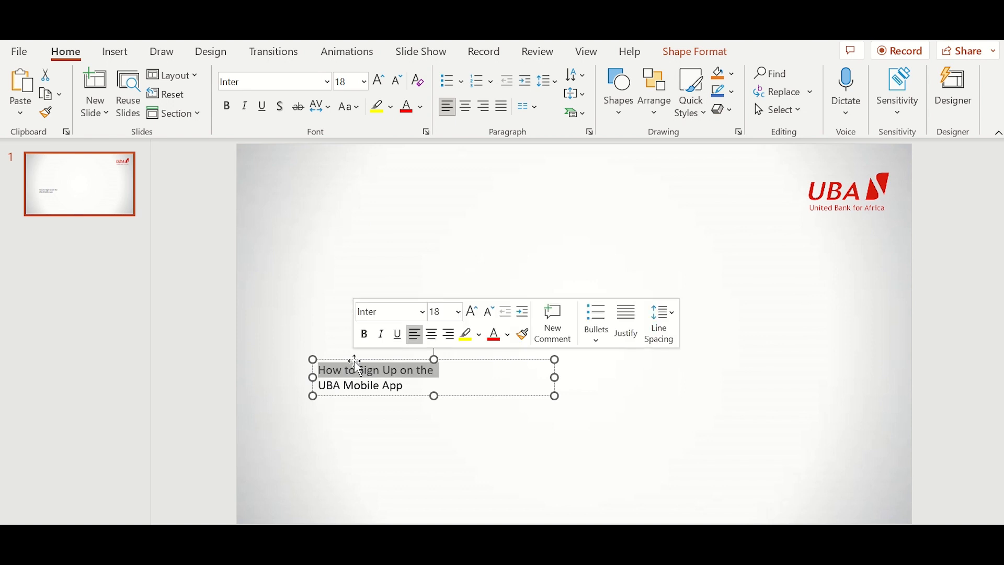
left_click(350, 82)
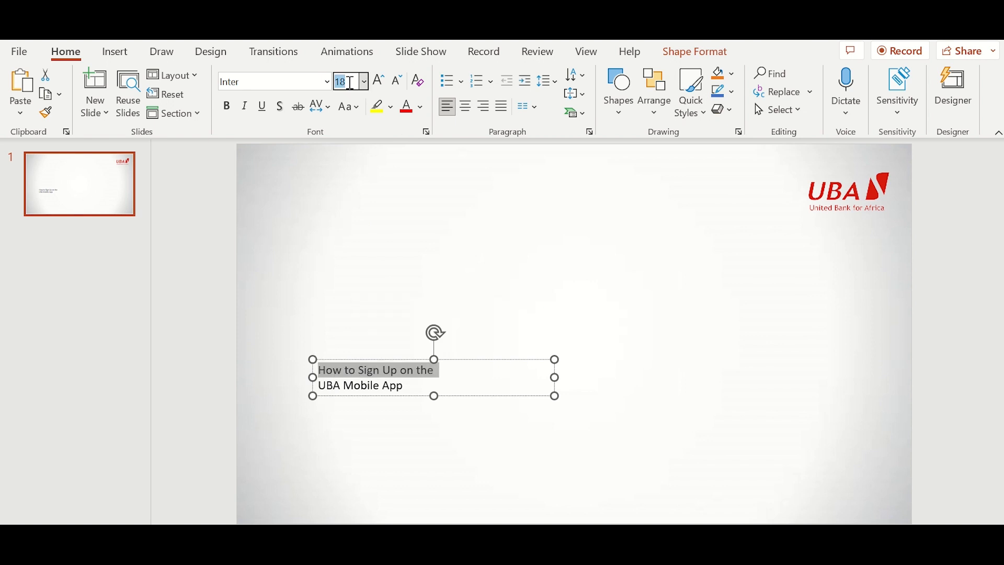
type("30")
key("Return")
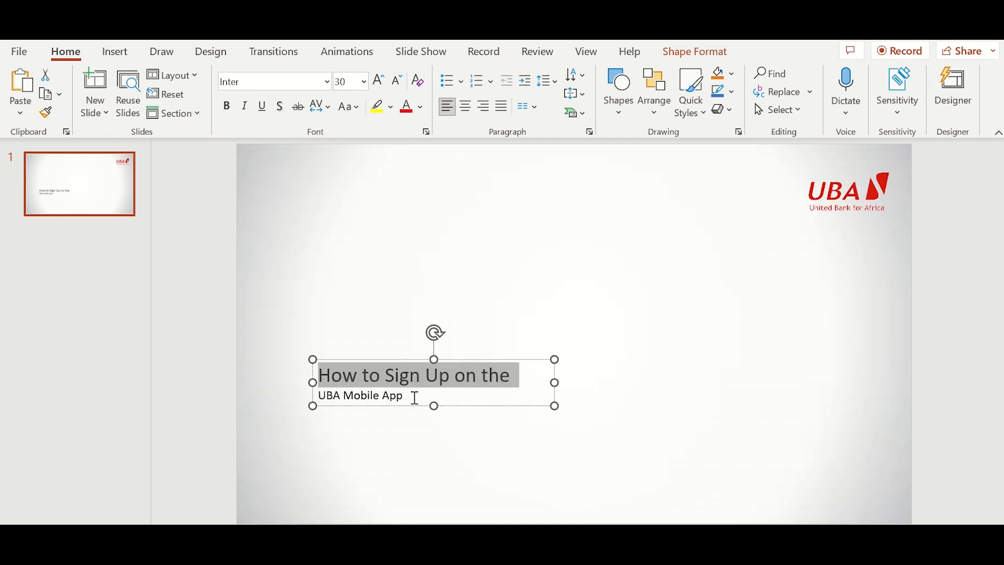
- Enlarge 'UBA Mobile App' to 32 pt and make the whole title bold
left_click(410, 397)
left_click_drag(410, 398, 313, 396)
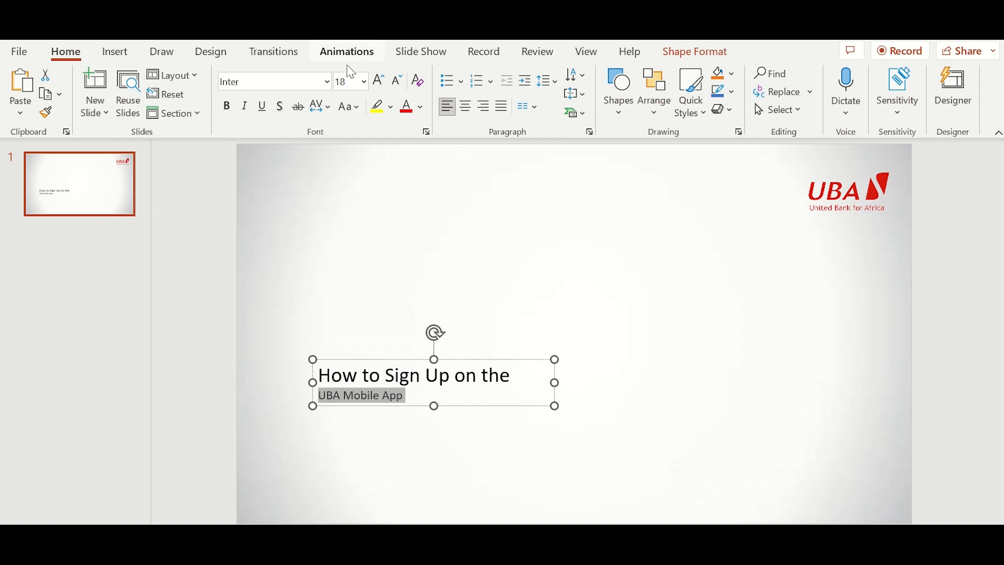
left_click(349, 81)
type("32")
key("Return")
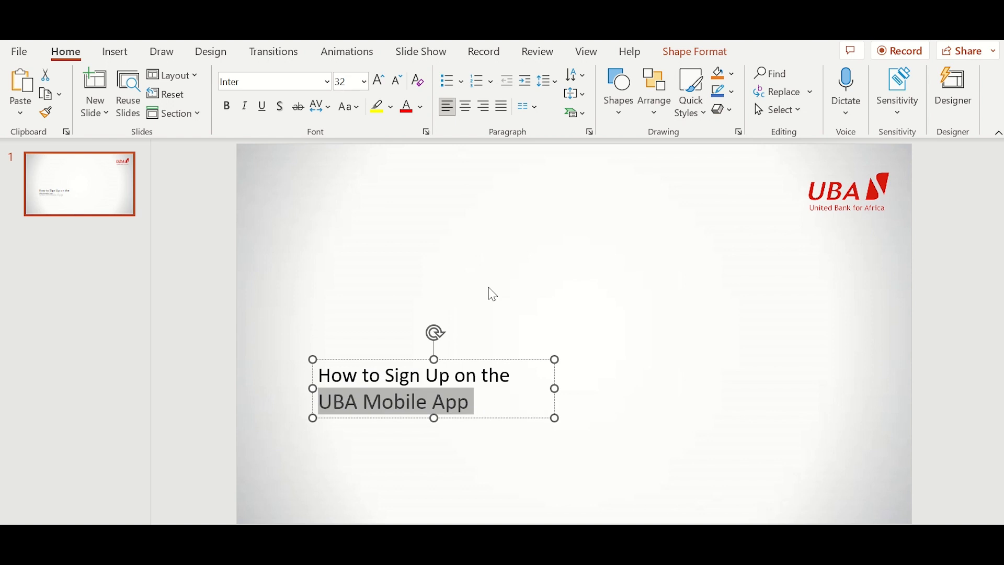
left_click(371, 358)
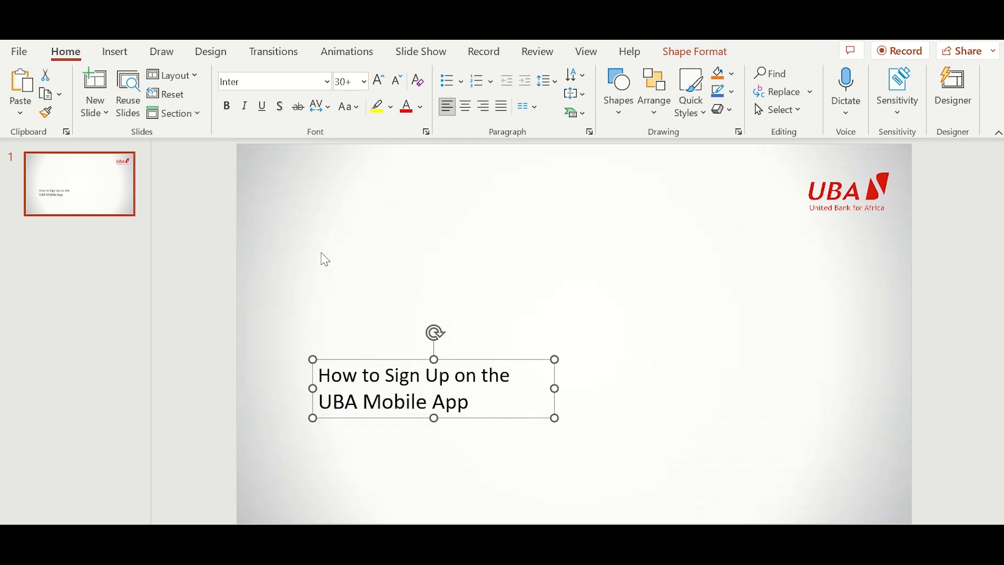
left_click(236, 111)
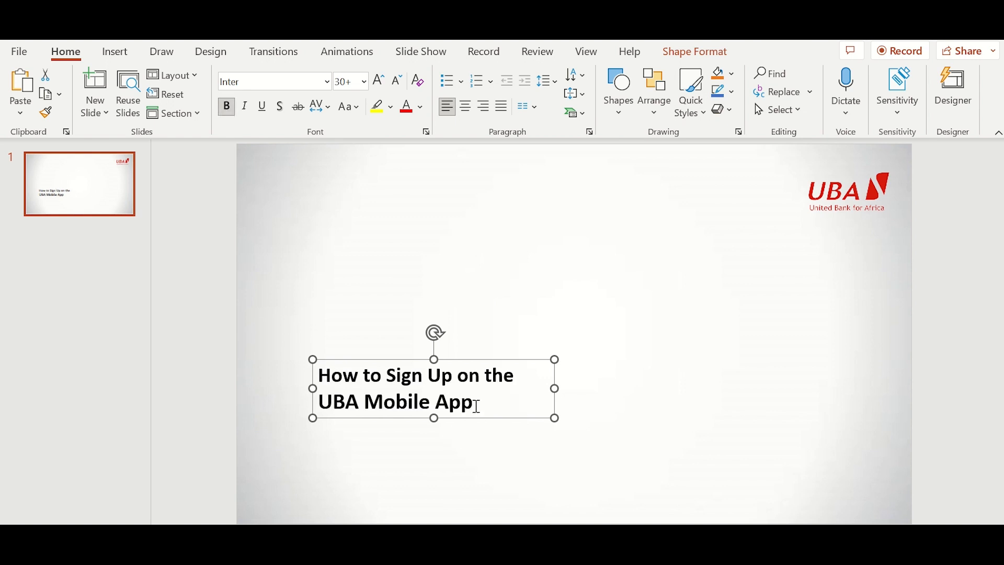
- Select 'UBA Mobile App' and show the Font Color choices
left_click_drag(477, 406, 348, 398)
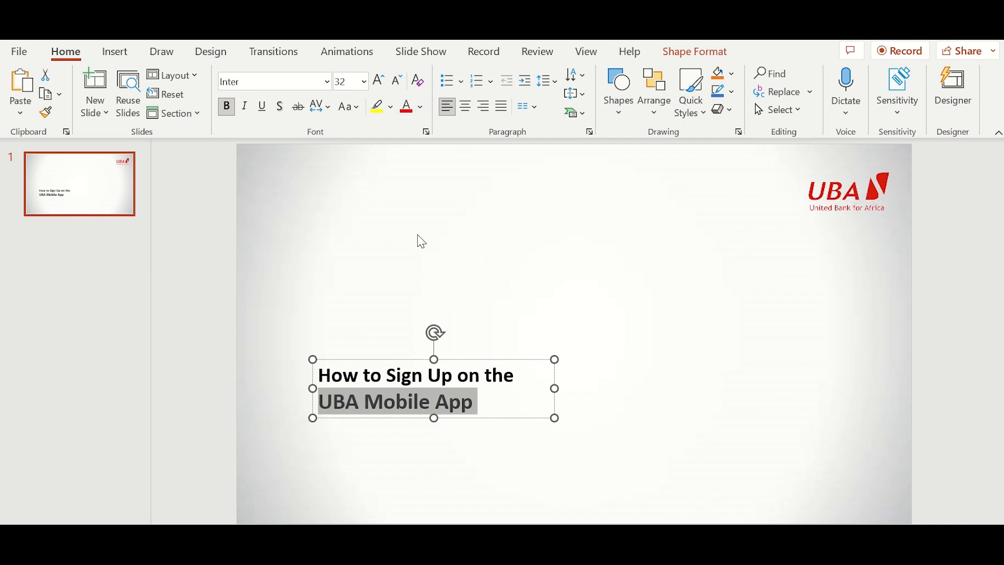
left_click(423, 107)
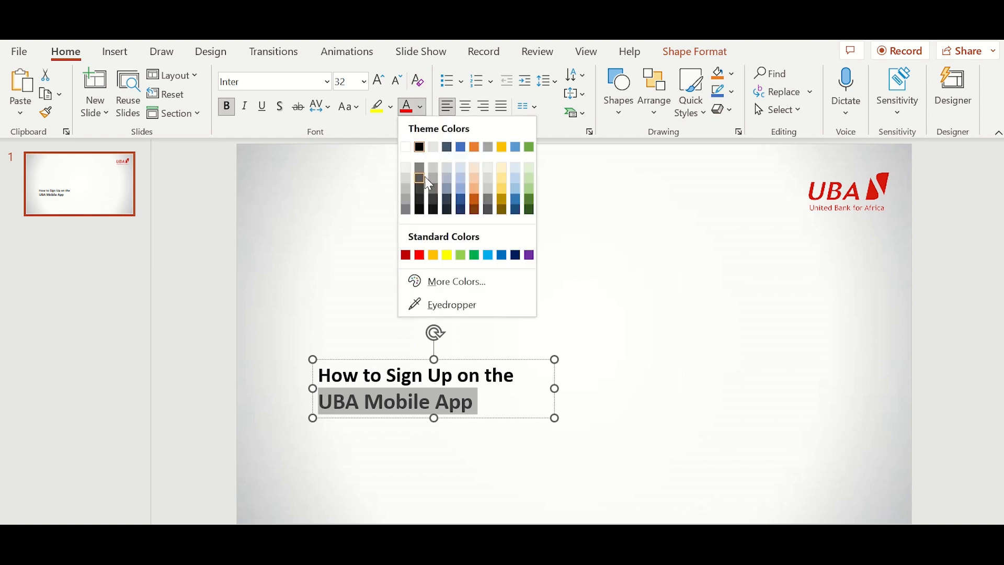
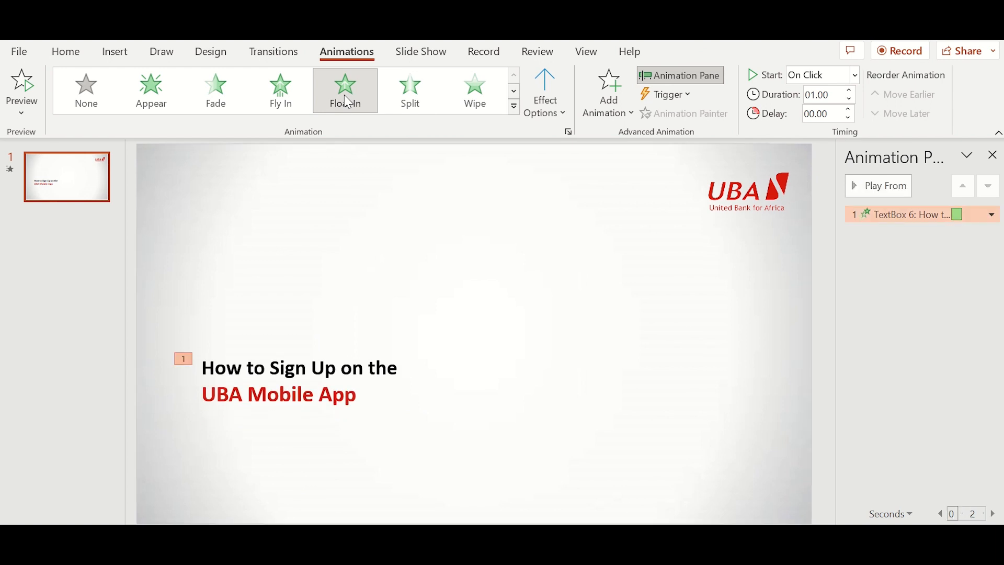
- Preview the title's float animation, set it to Float Up, and sequence it By Paragraph
left_click(421, 381)
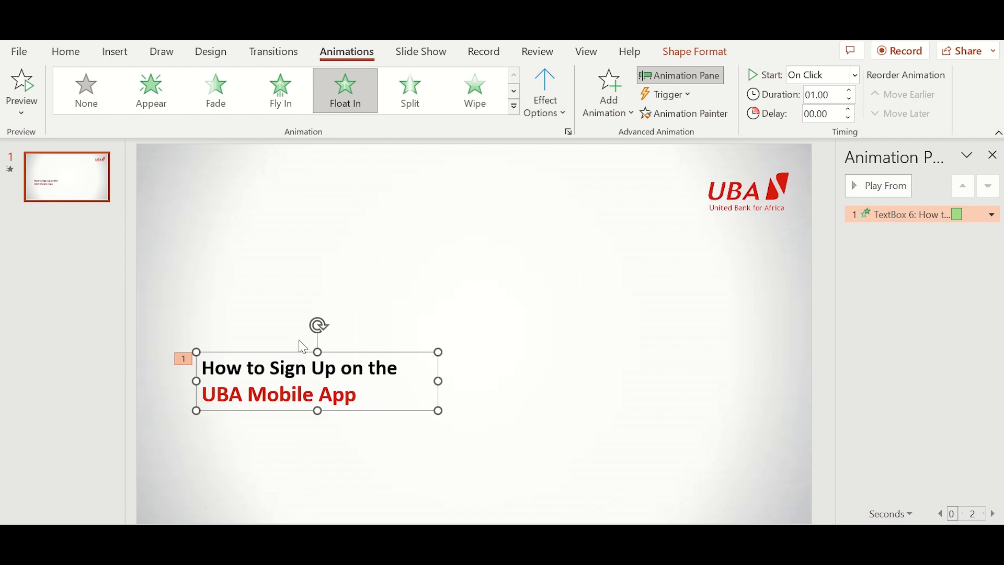
left_click(884, 184)
left_click(566, 120)
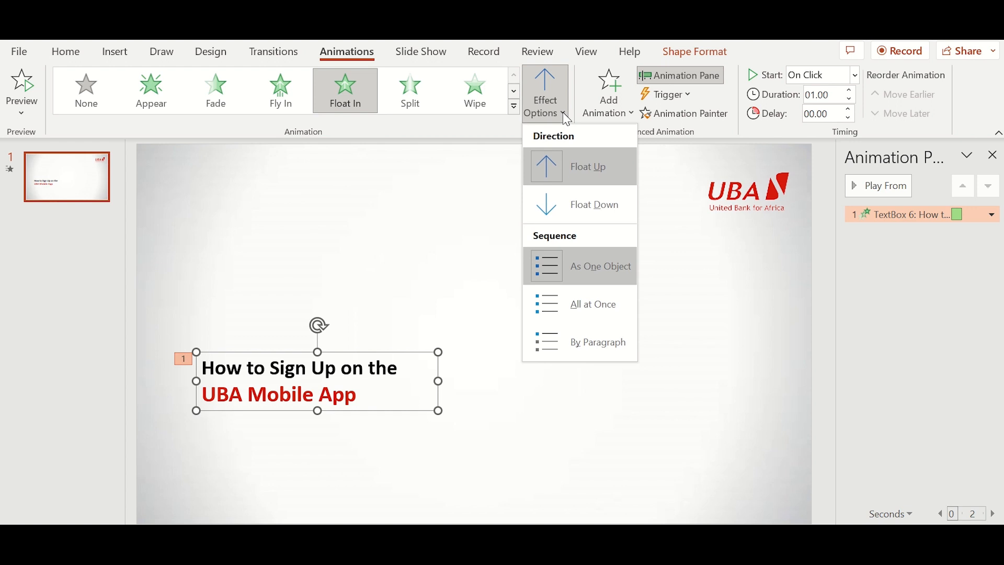
left_click(576, 202)
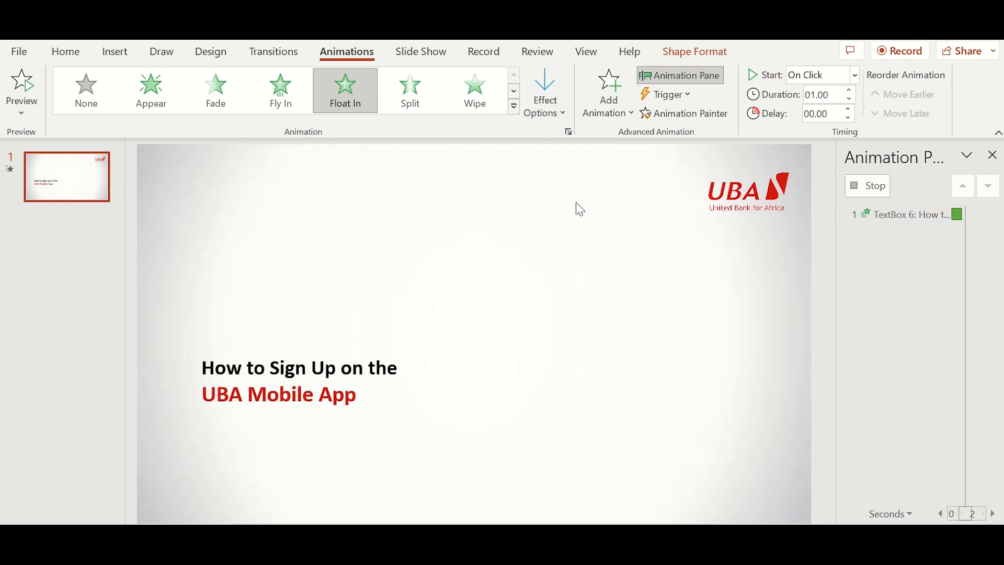
left_click(561, 112)
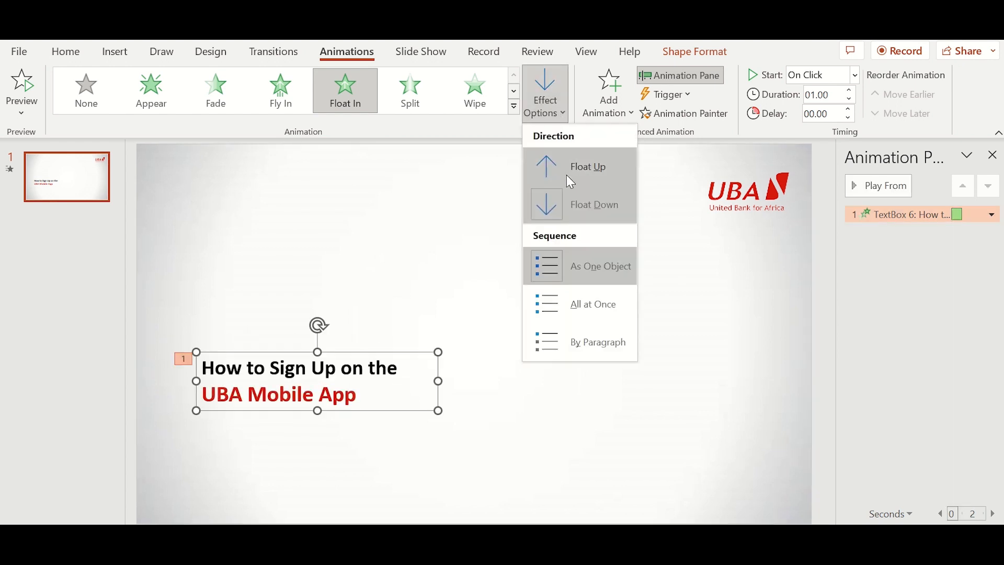
left_click(570, 173)
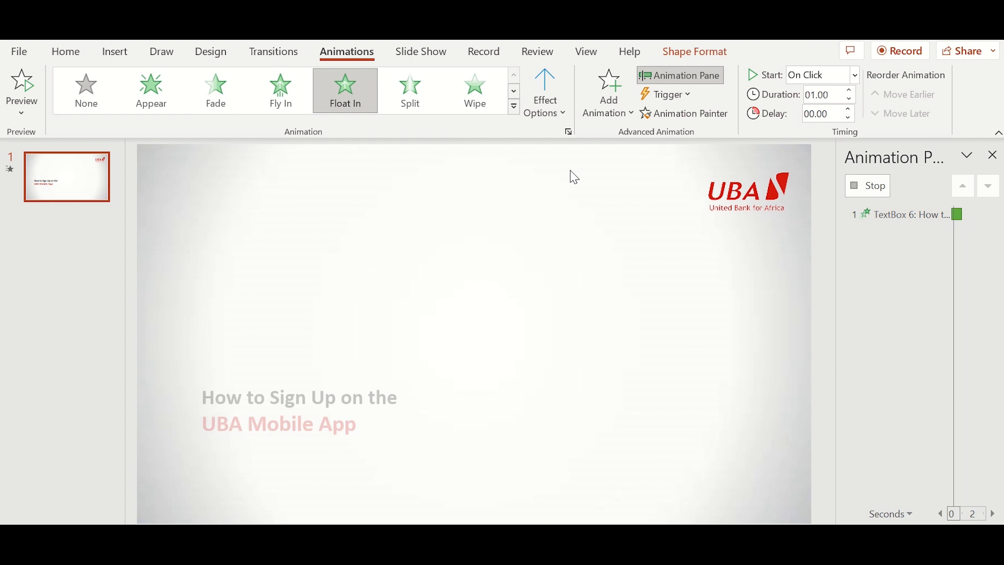
left_click(554, 121)
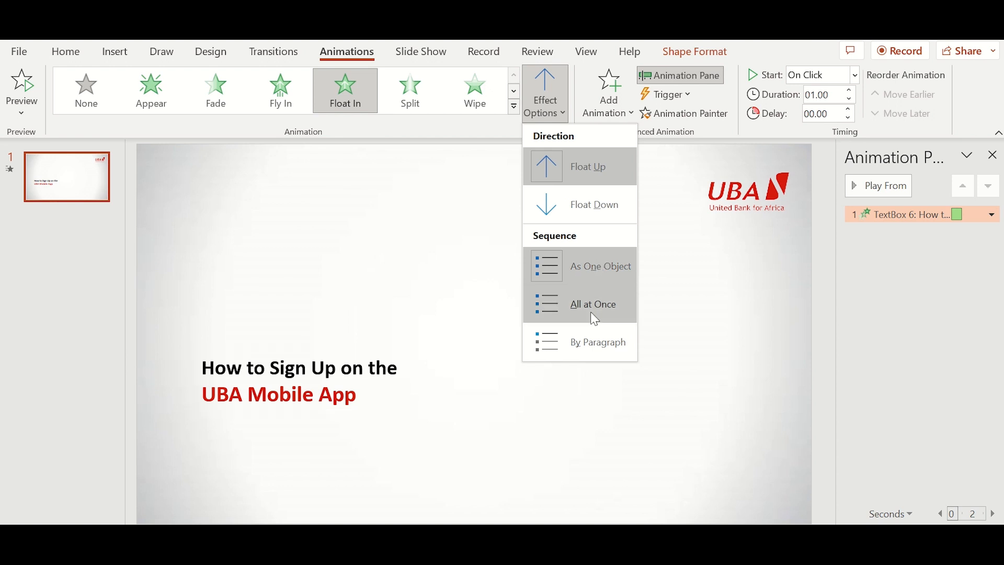
left_click(591, 334)
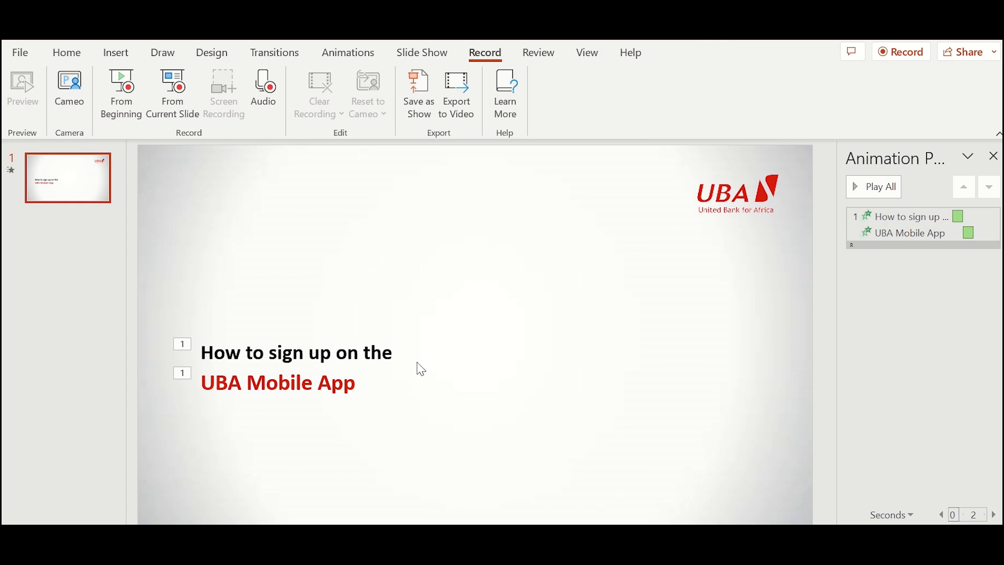
- Shorten the title animations' duration to 00.30 seconds
left_click(401, 367)
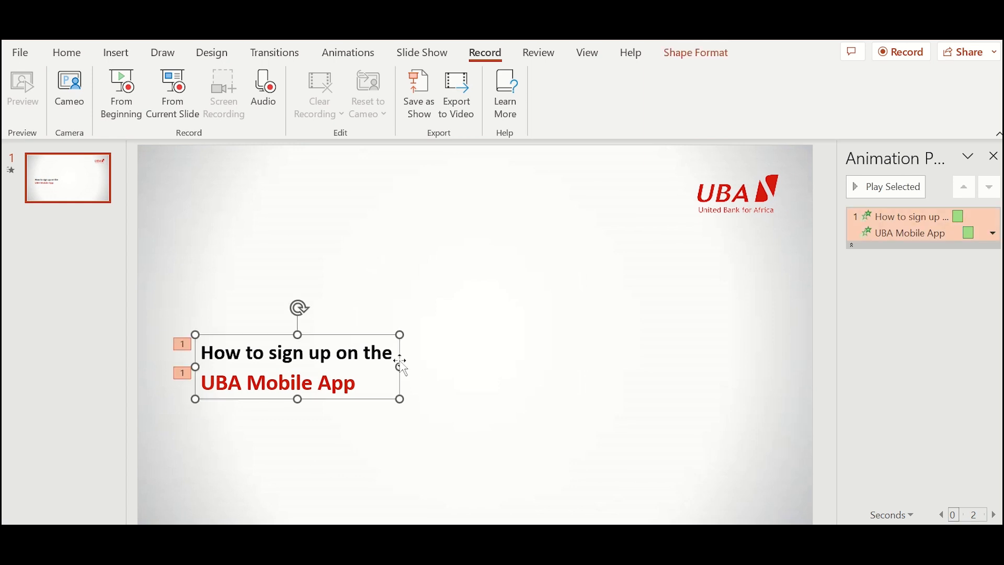
left_click(348, 53)
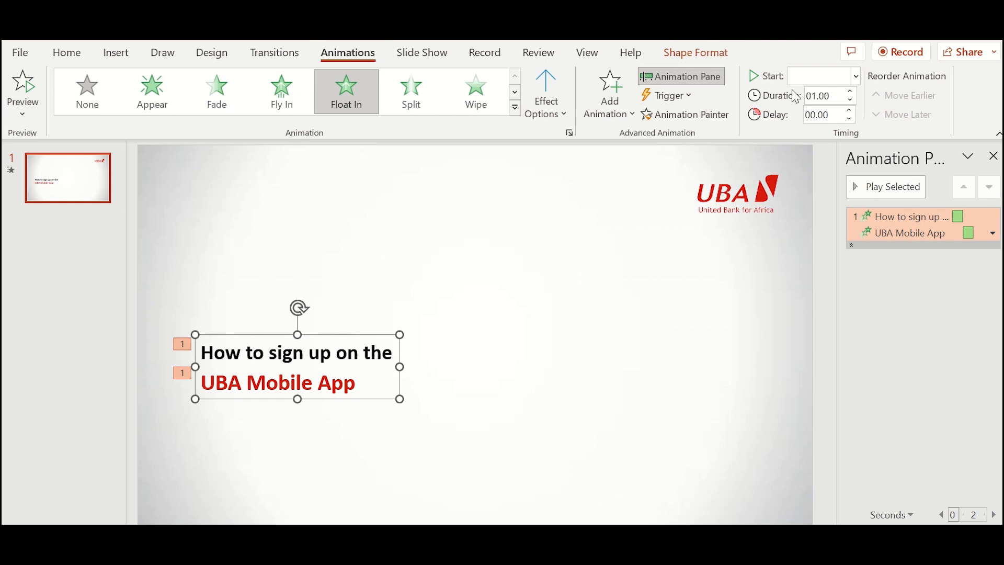
left_click(852, 102)
left_click(852, 102)
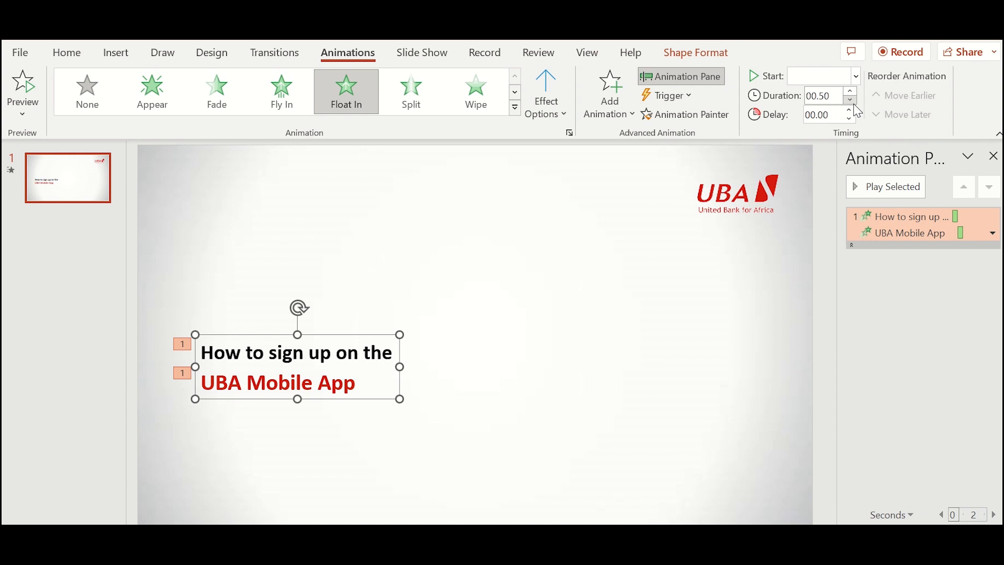
left_click(852, 100)
left_click(831, 97)
left_click(832, 97)
key("BackSpace")
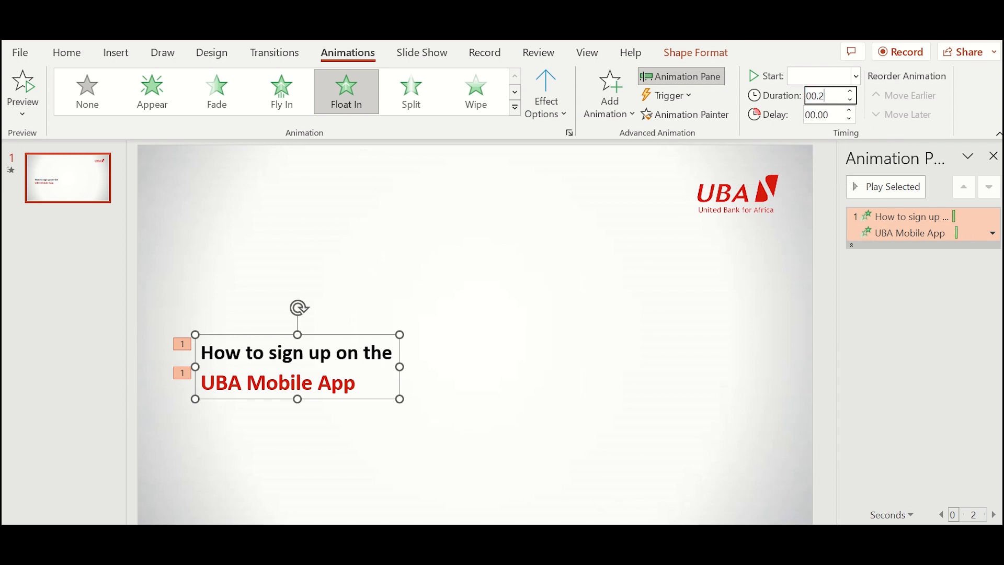
type("30")
left_click(432, 255)
- Preview all animations, then switch to the VIDEO TUTORIAL ASSETS presentation
left_click(877, 189)
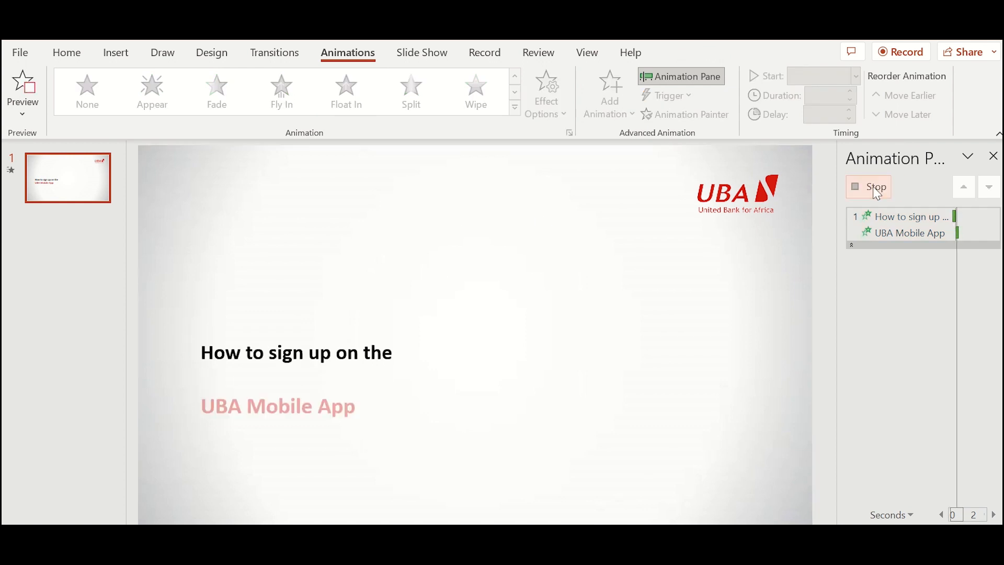
left_click(887, 193)
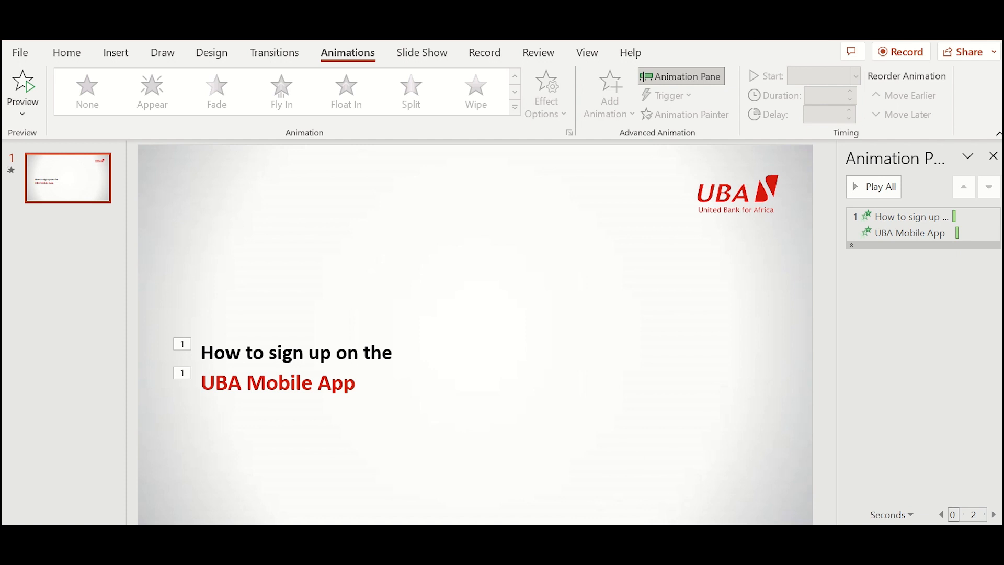
mouse_move(640, 559)
left_click(484, 482)
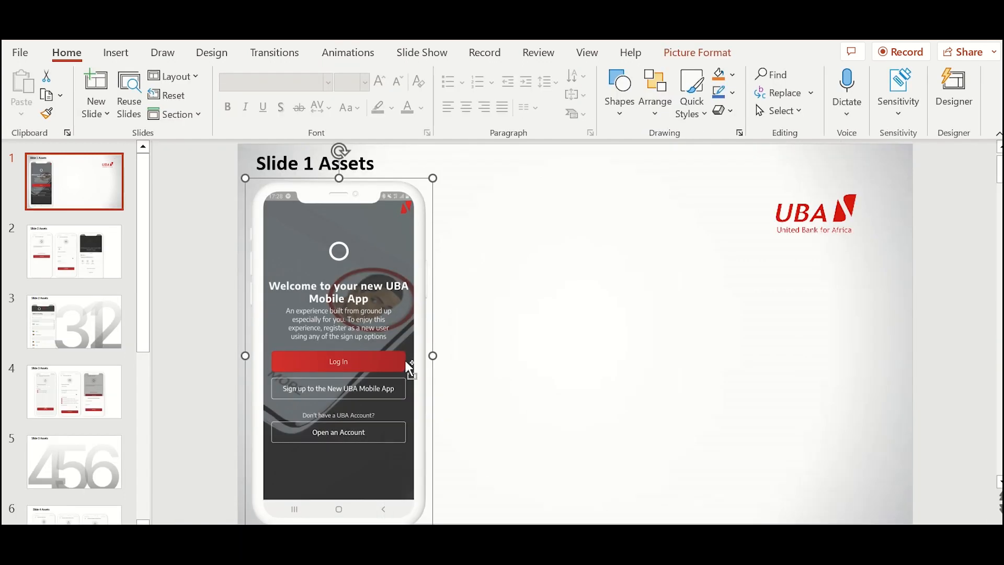
- Paste the phone mockup onto the tutorial slide and place it right of the title
mouse_move(640, 560)
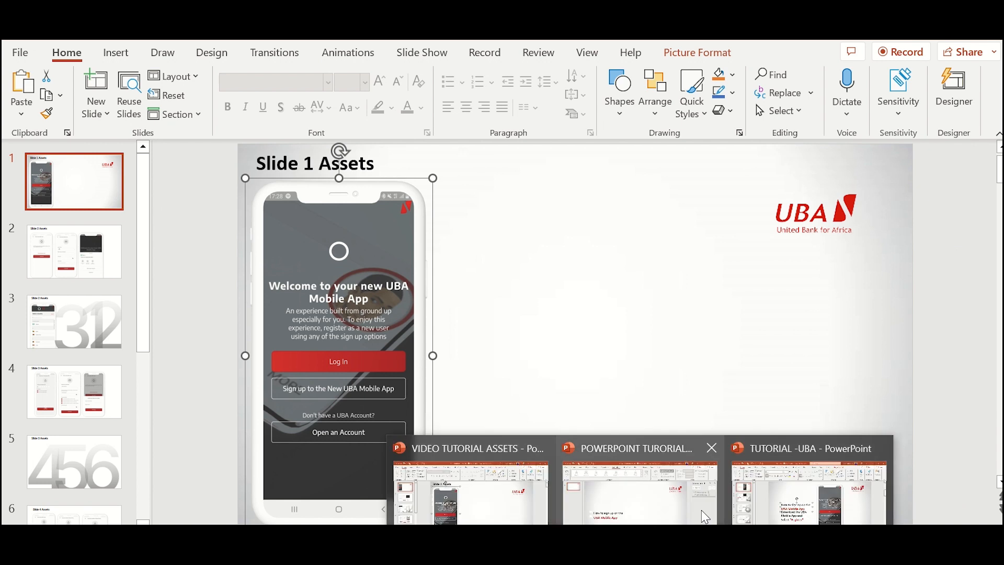
left_click(808, 492)
key("ctrl+v")
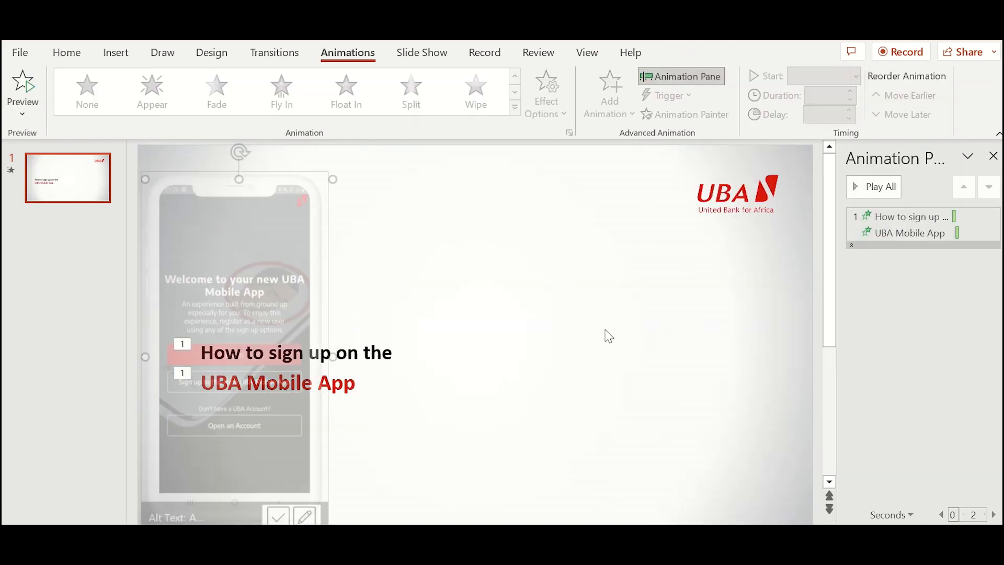
left_click_drag(294, 250, 637, 236)
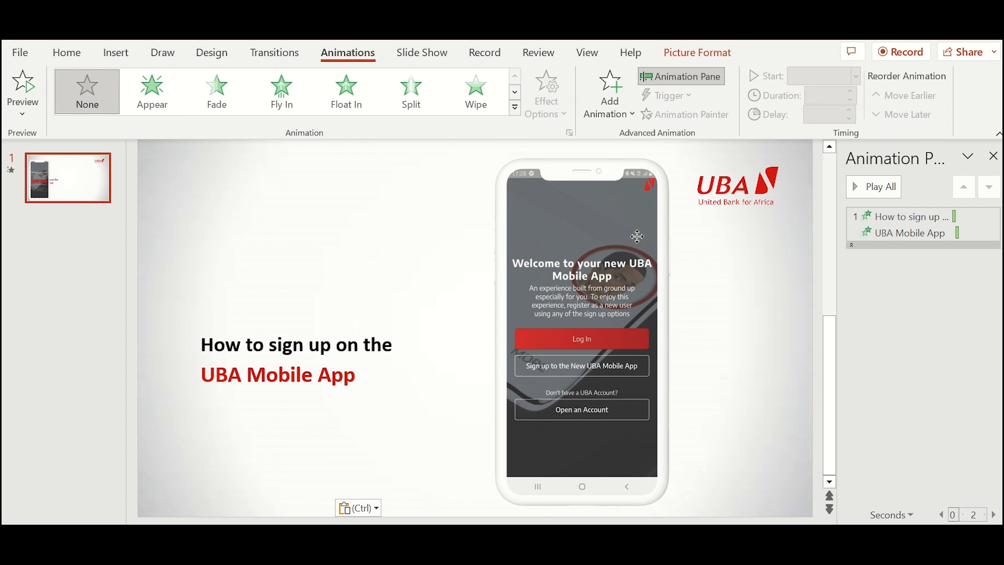
left_click_drag(637, 236, 637, 236)
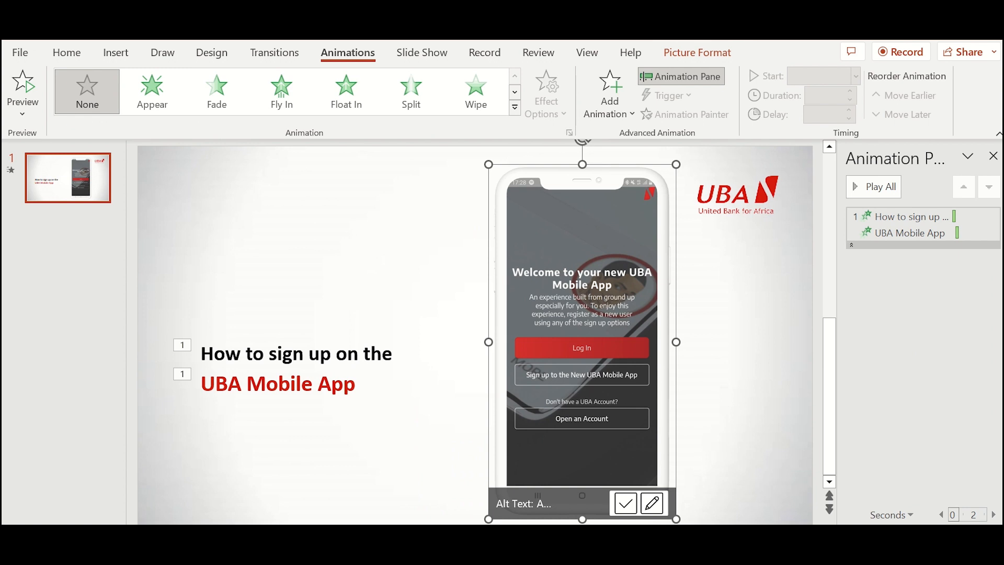
- Use Align > Distribute Vertically to centre the phone picture vertically on the slide
left_click(680, 58)
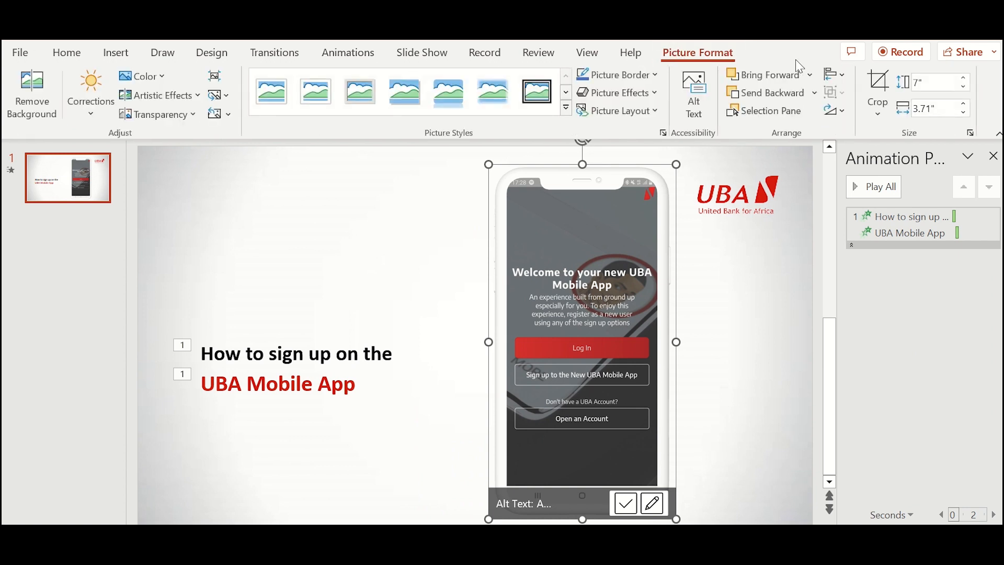
left_click(838, 76)
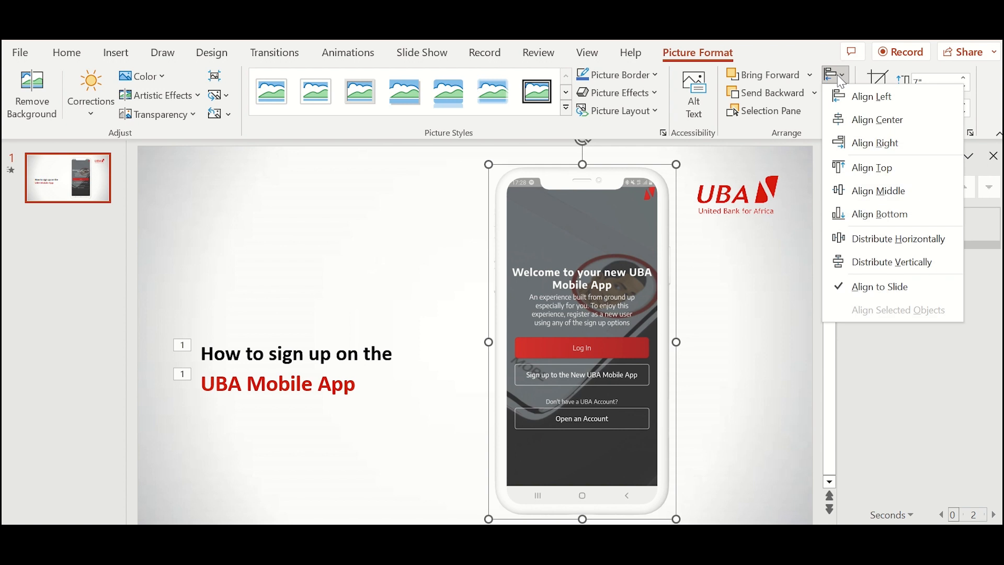
left_click(850, 251)
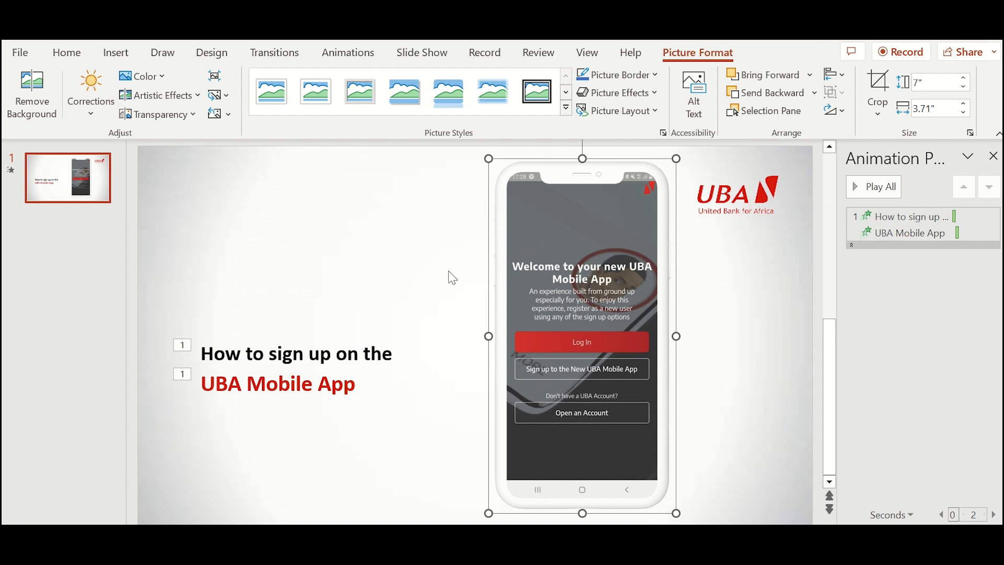
- Give the phone picture a Fly In entrance From Left and preview all animations
left_click(348, 52)
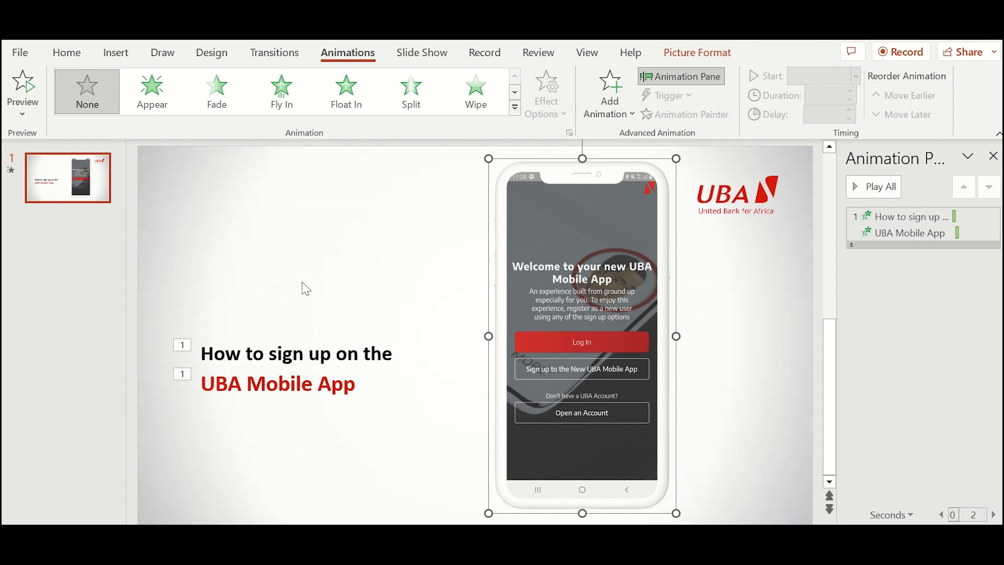
left_click(287, 102)
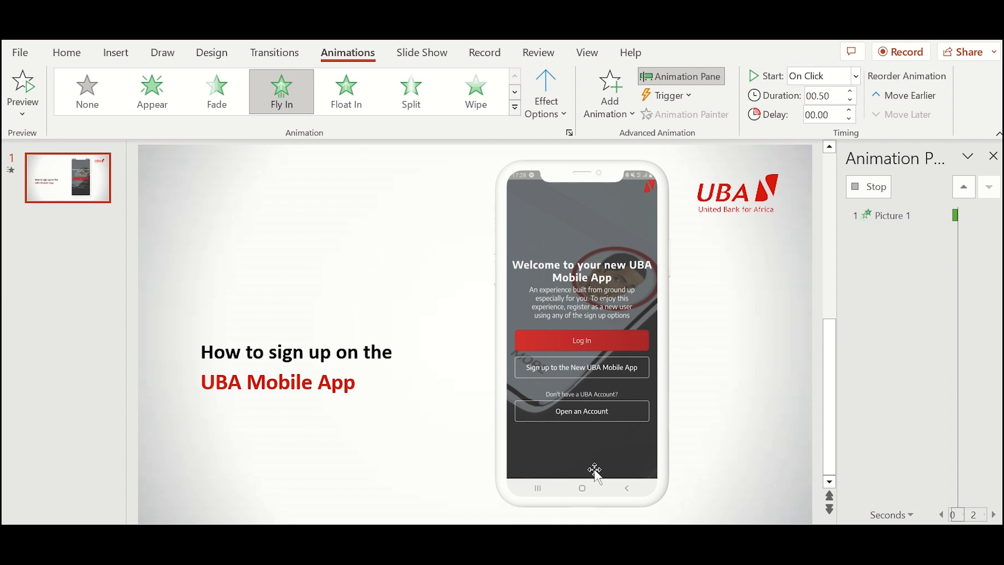
left_click(604, 306)
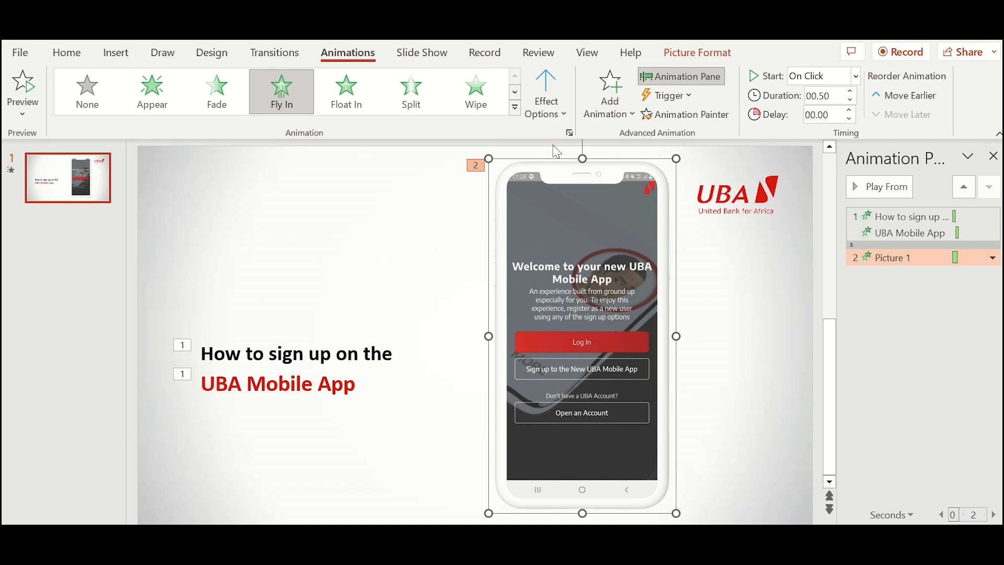
left_click(567, 114)
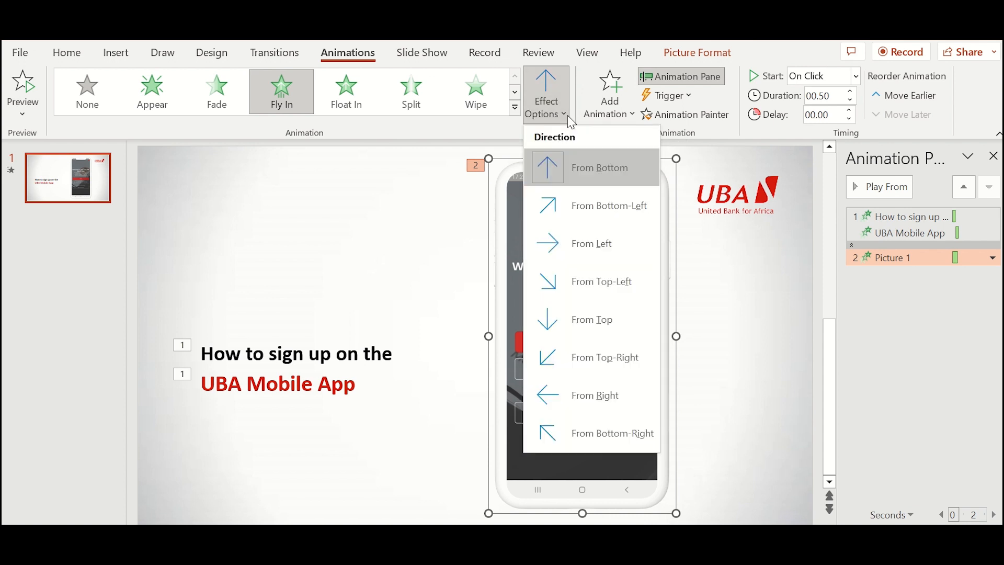
left_click(579, 245)
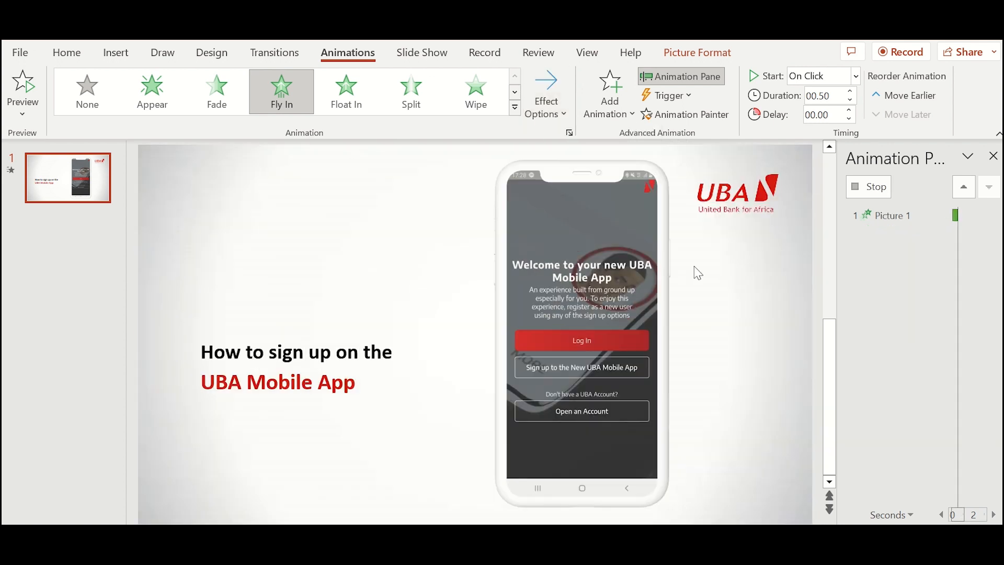
left_click(718, 268)
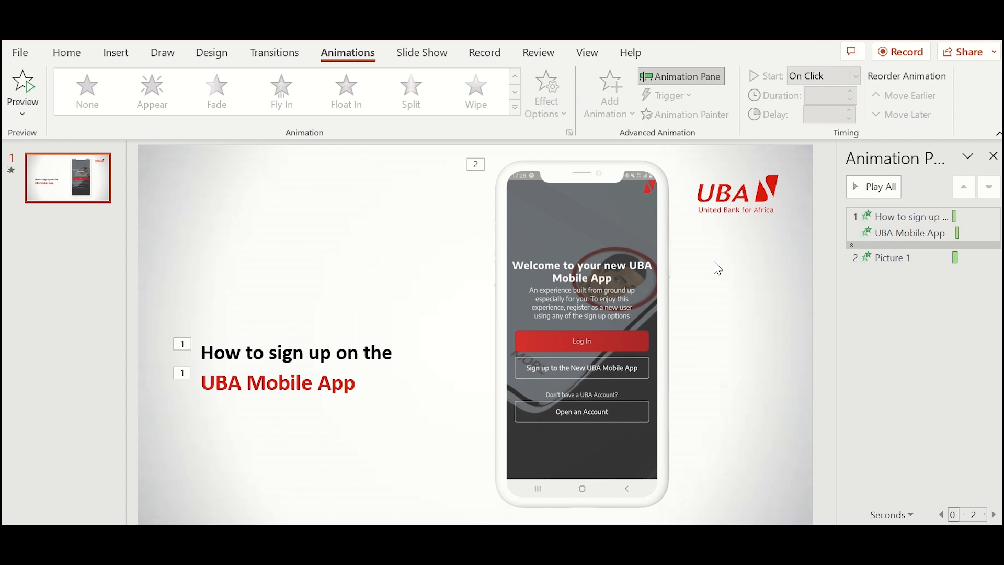
left_click(864, 186)
- Add a Disappear exit effect to the title text box and preview the animations
left_click(397, 352)
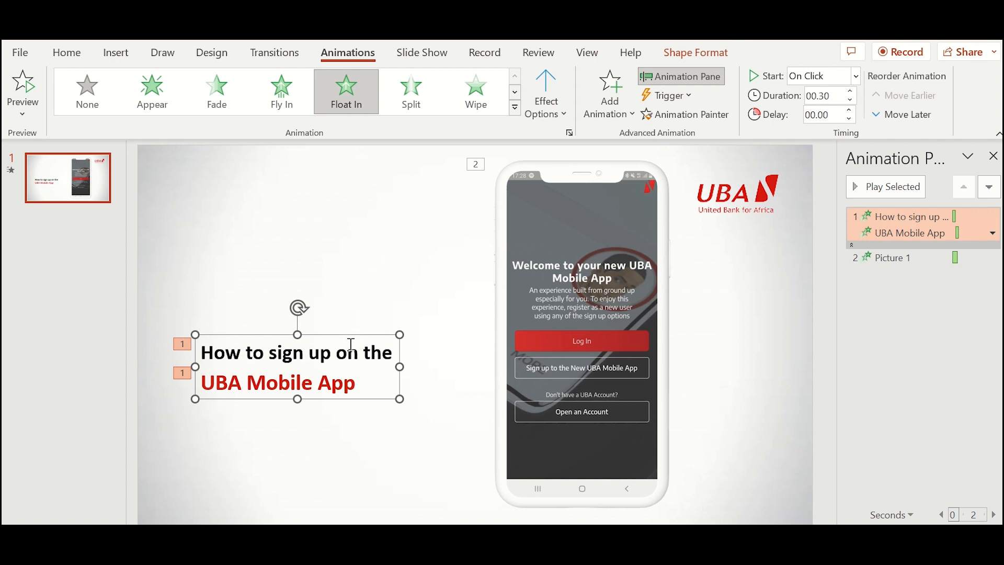
left_click(612, 115)
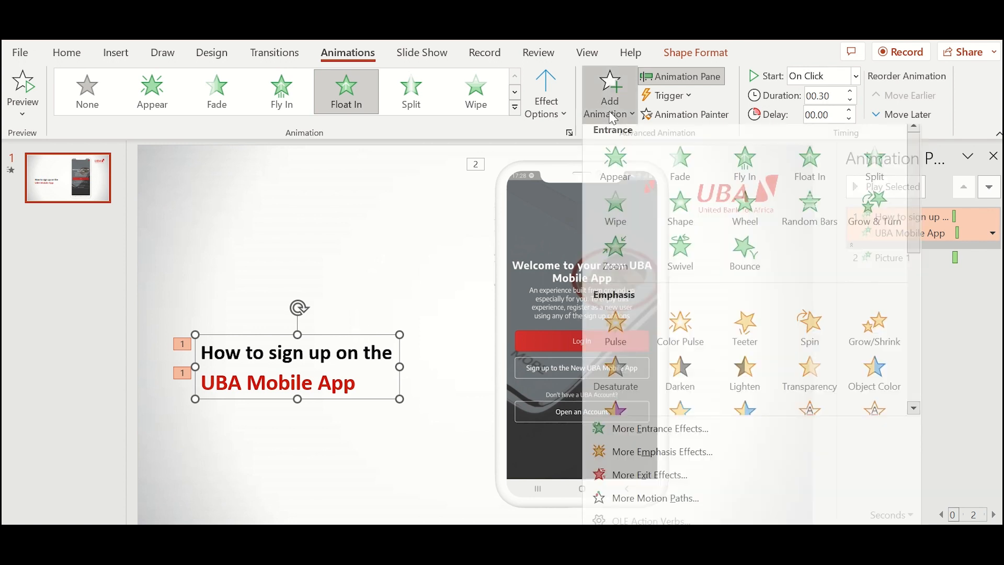
scroll(678, 359, "down", 3)
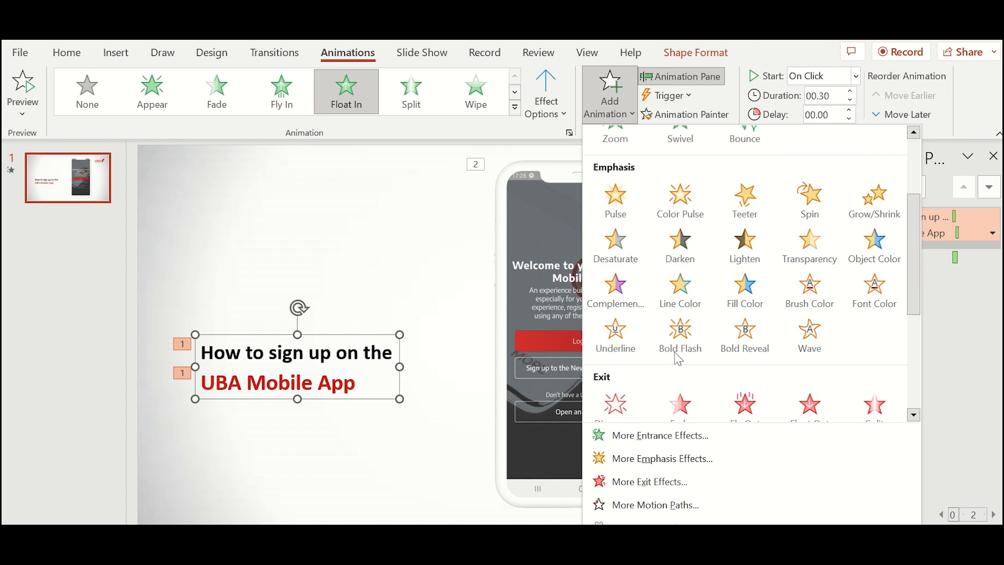
scroll(679, 359, "down", 3)
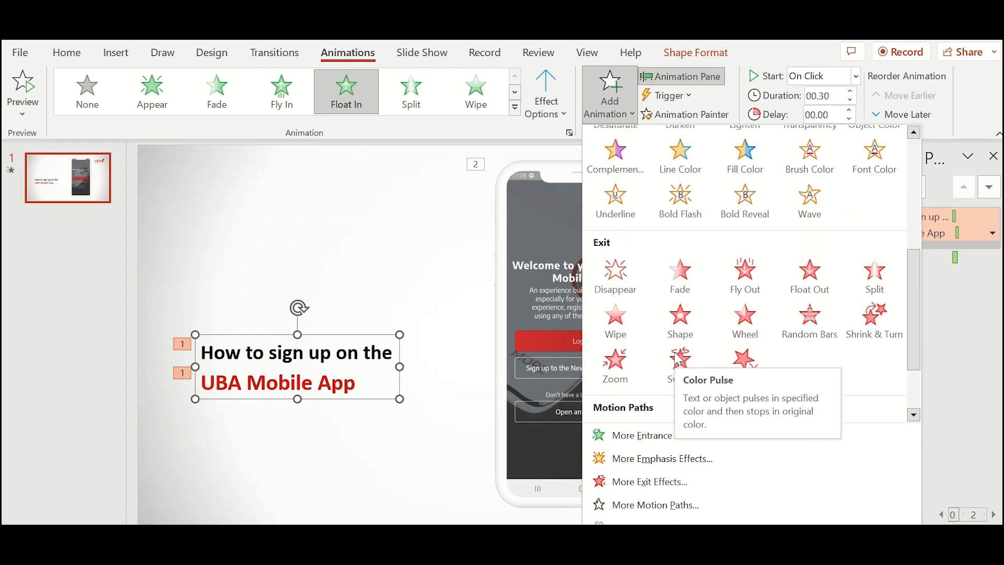
left_click(615, 273)
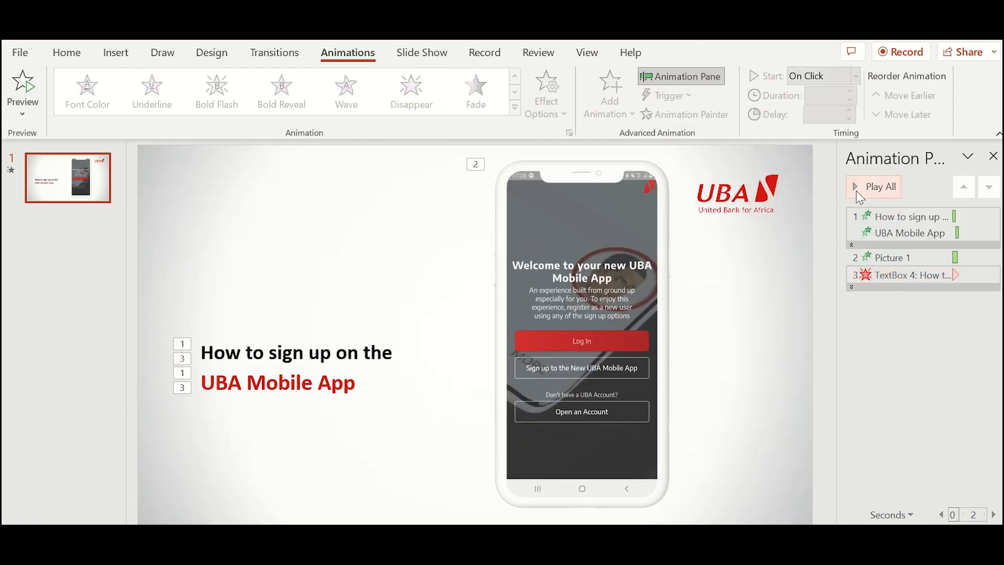
left_click(874, 186)
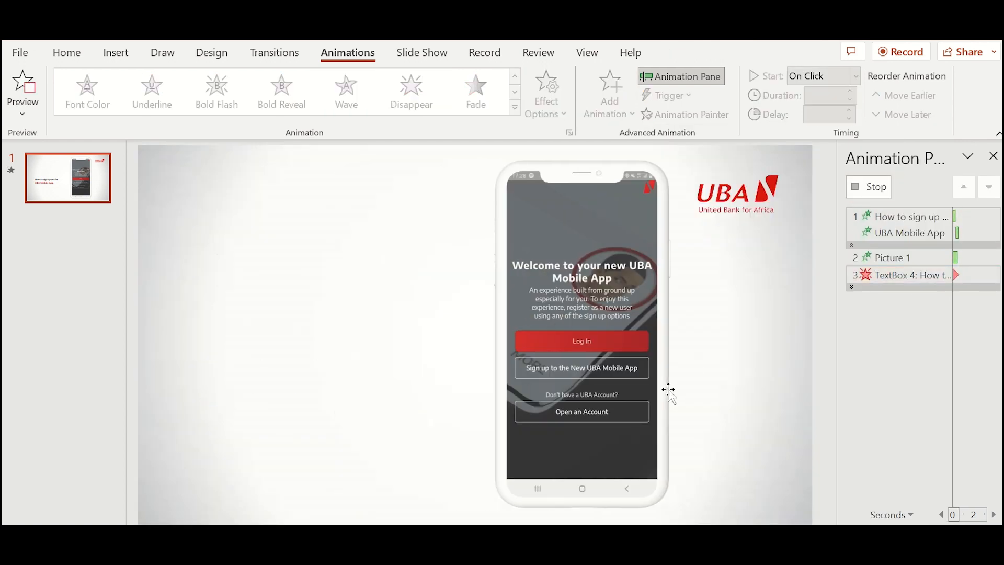
- Set the title's exit to start With Previous and preview again
left_click(879, 273)
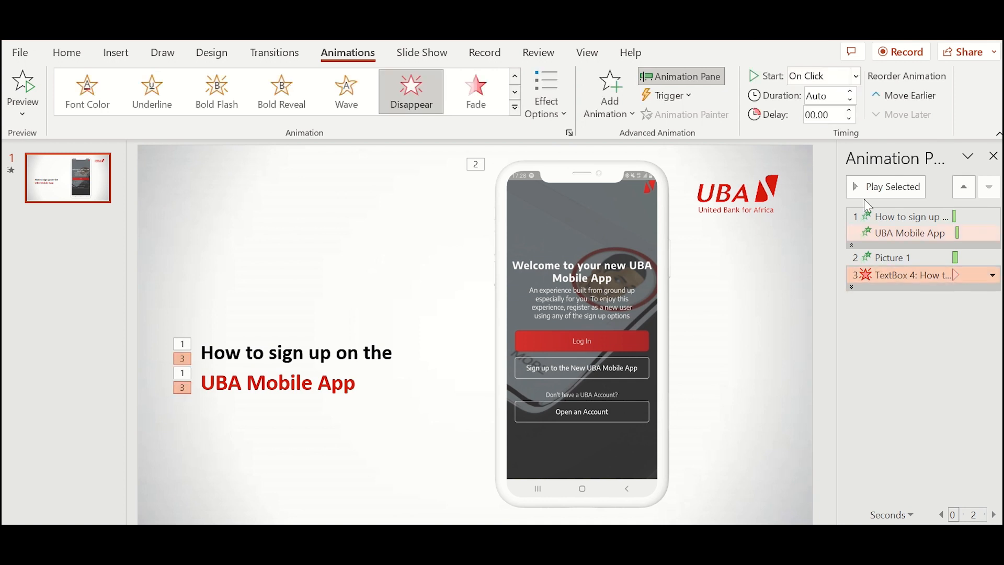
left_click(856, 76)
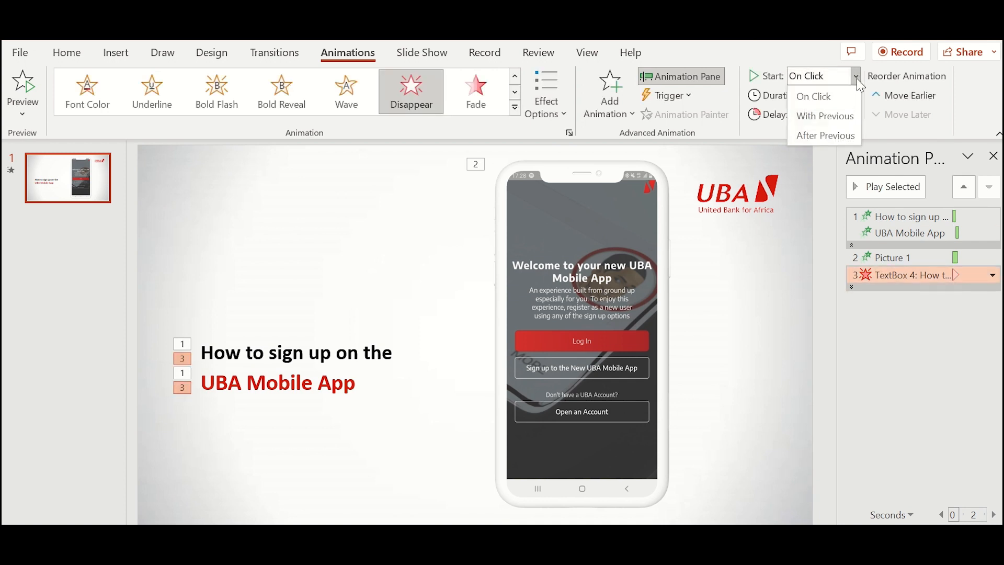
left_click(842, 110)
left_click(786, 278)
left_click(869, 193)
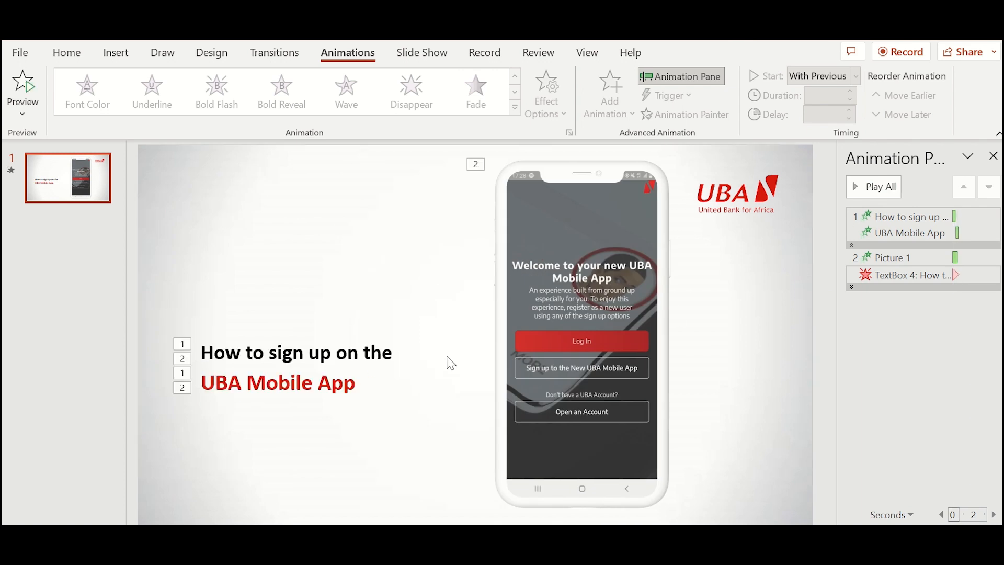
left_click(393, 363)
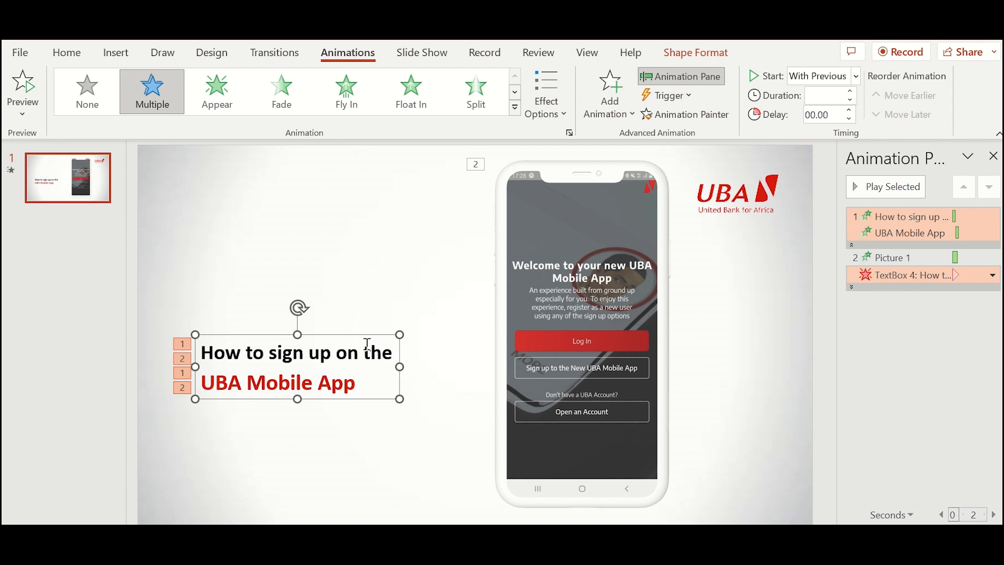
- Raise the title's Disappear exit delay to 00.25 seconds and preview all animations
left_click(921, 275)
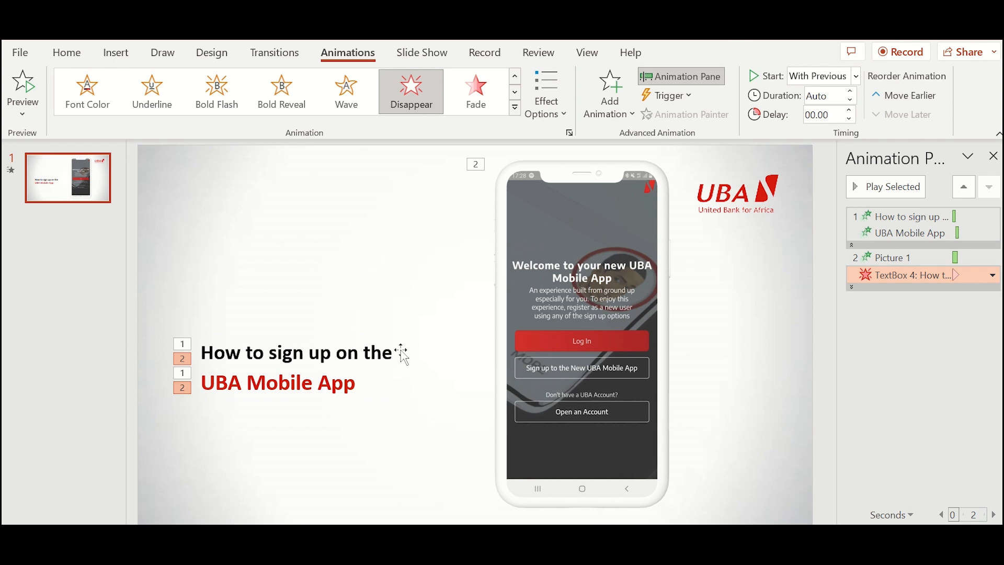
left_click(850, 110)
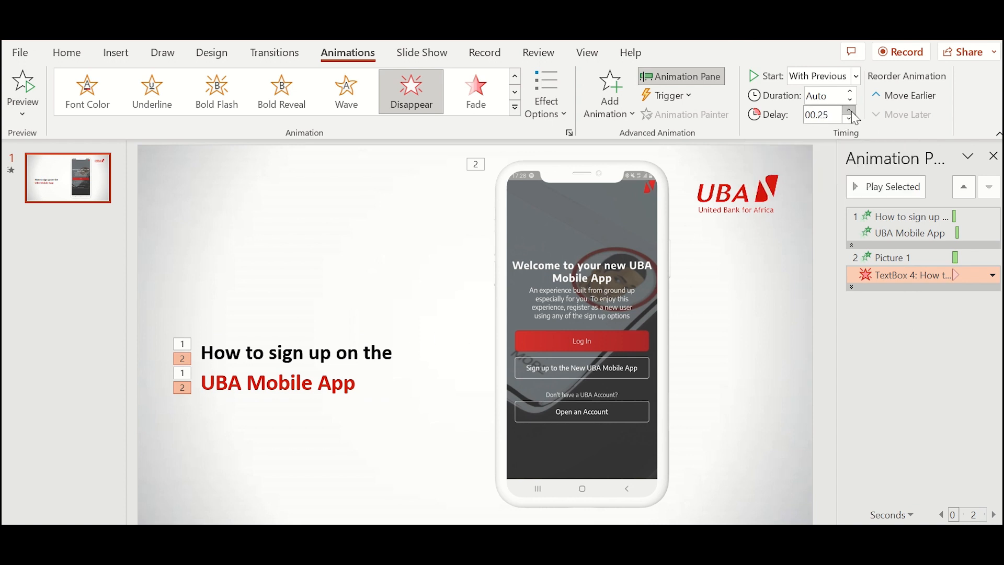
left_click(731, 331)
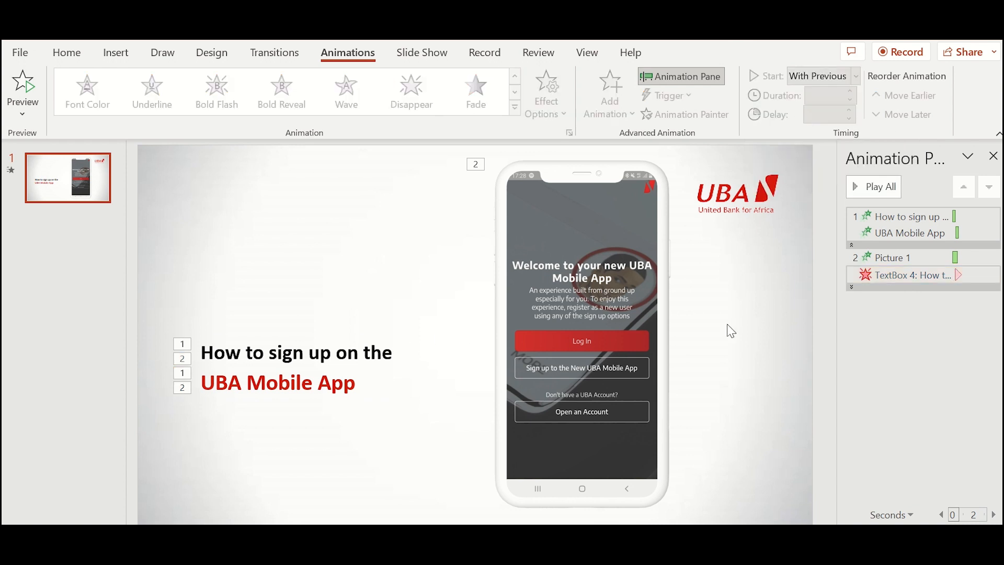
left_click(872, 189)
mouse_move(640, 563)
left_click(785, 521)
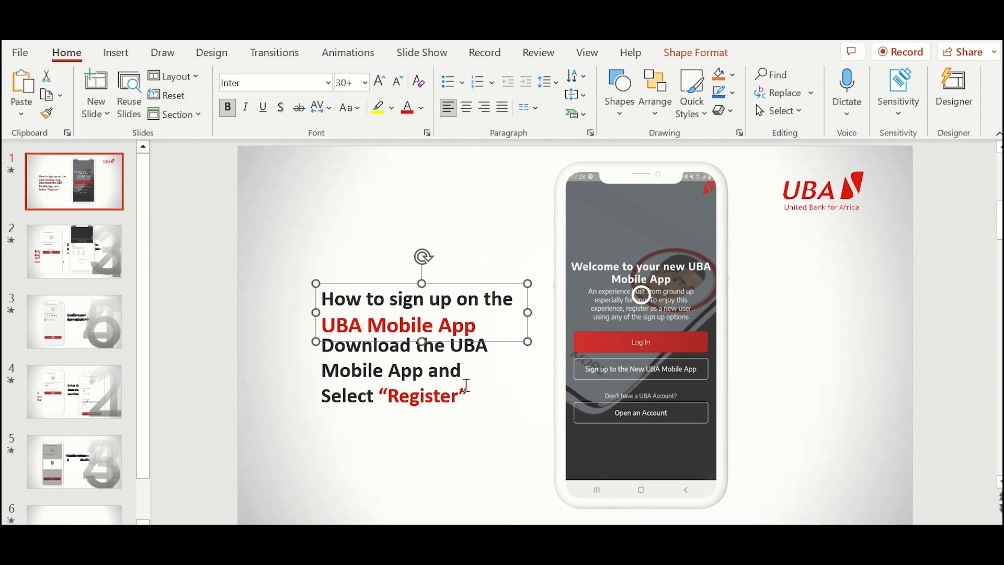
mouse_move(640, 563)
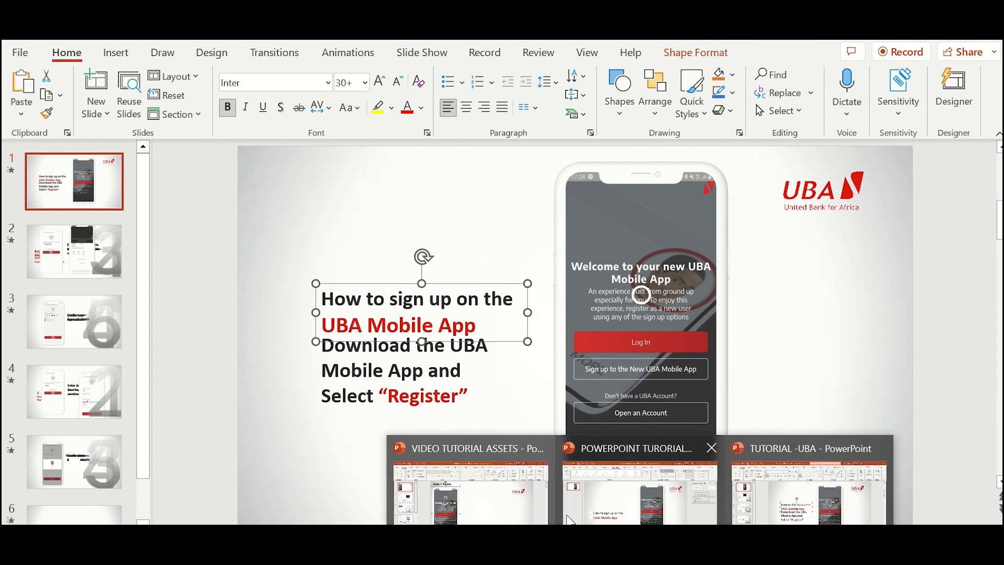
left_click(598, 512)
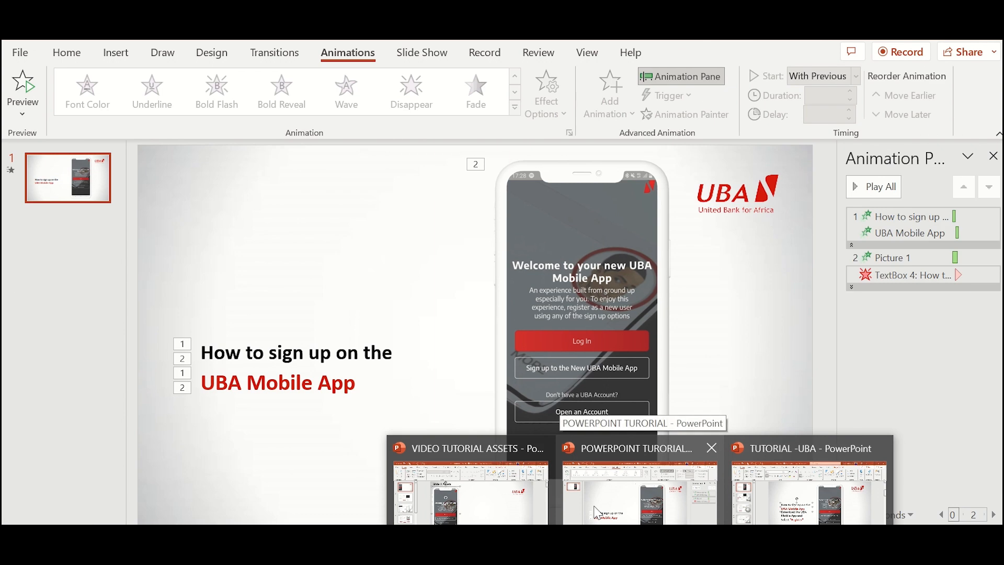
- Paste a duplicate title box below and replace its text with 'Download the UBA Mobile App and select "Register"'
left_click(398, 365)
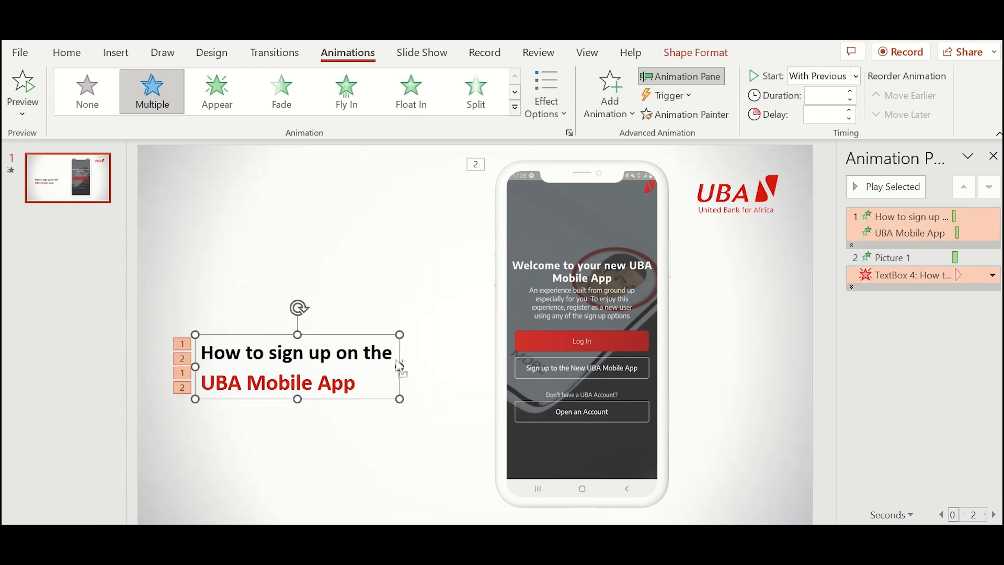
left_click(321, 432)
key("ctrl+v")
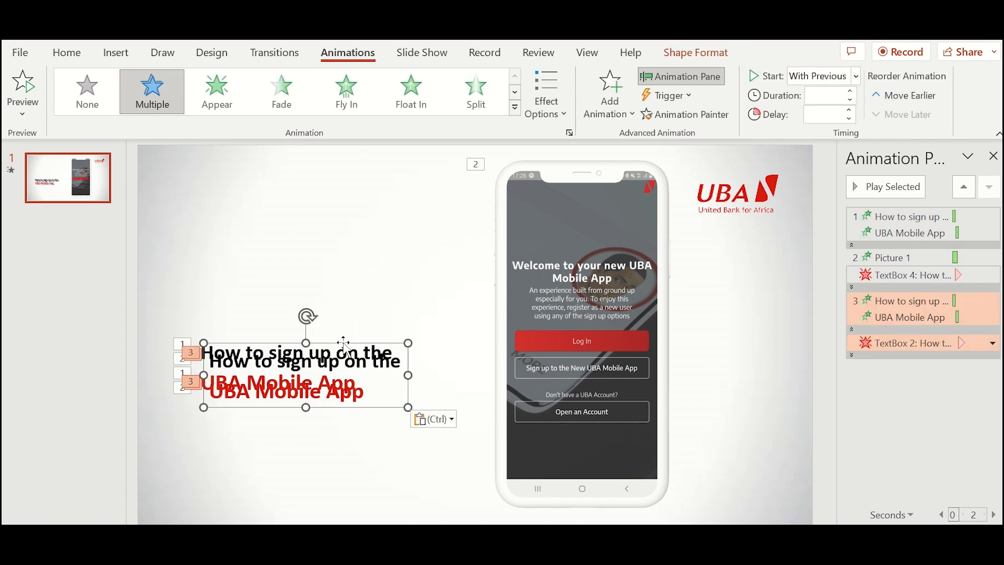
left_click_drag(341, 332, 342, 399)
left_click(363, 441)
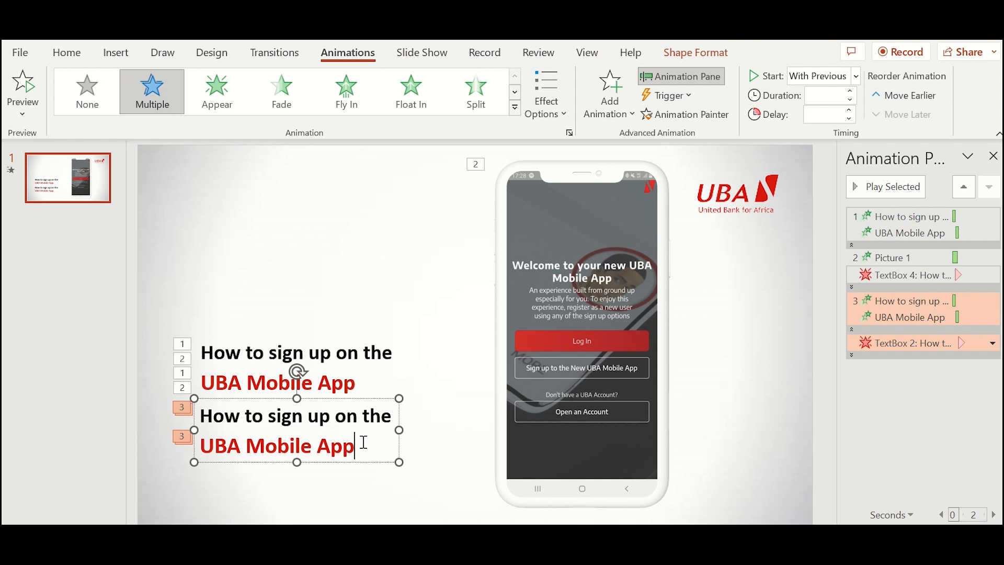
left_click_drag(349, 442, 200, 413)
type("D")
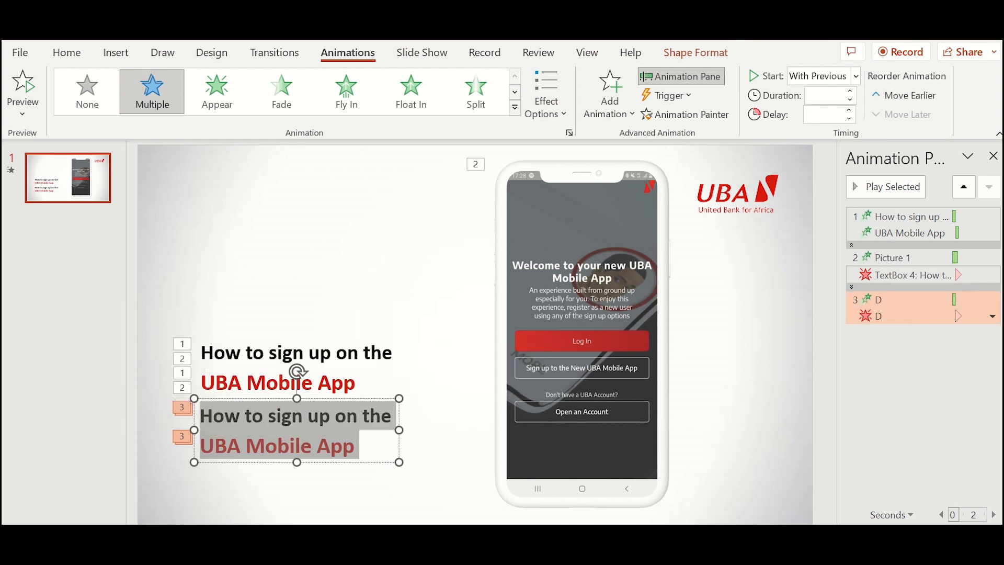
type("ownlo")
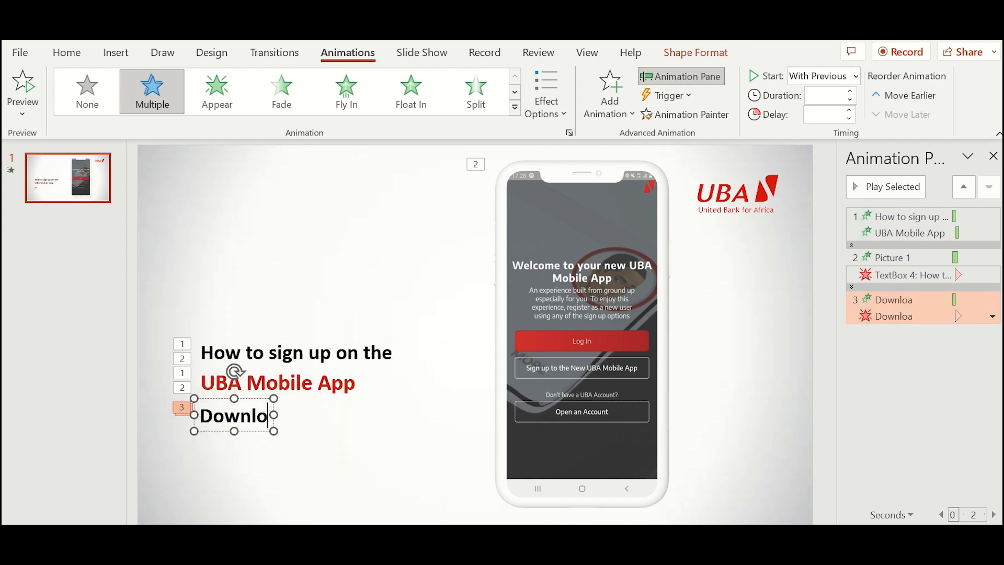
type("ad the UB")
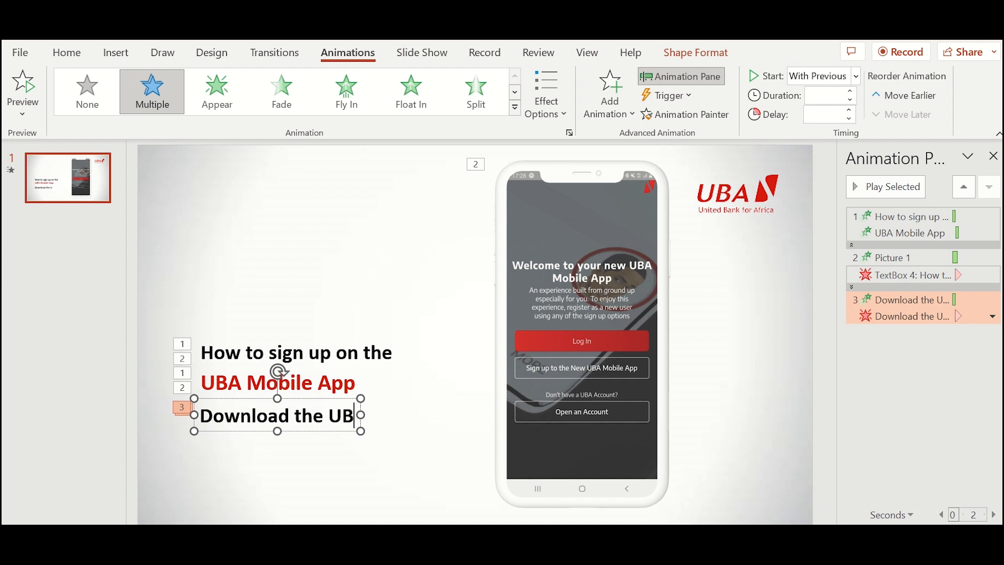
type("A Mobi")
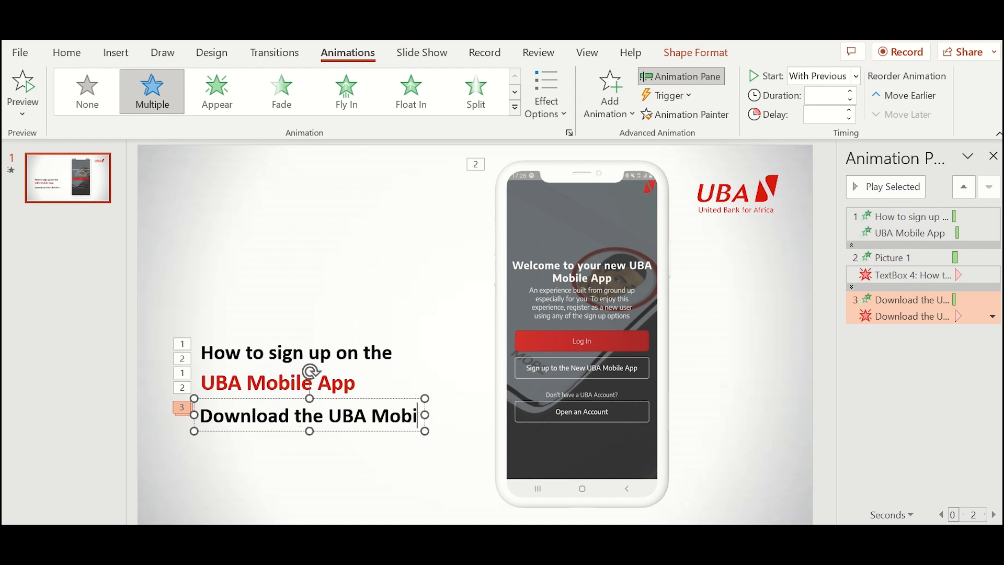
type("le App a")
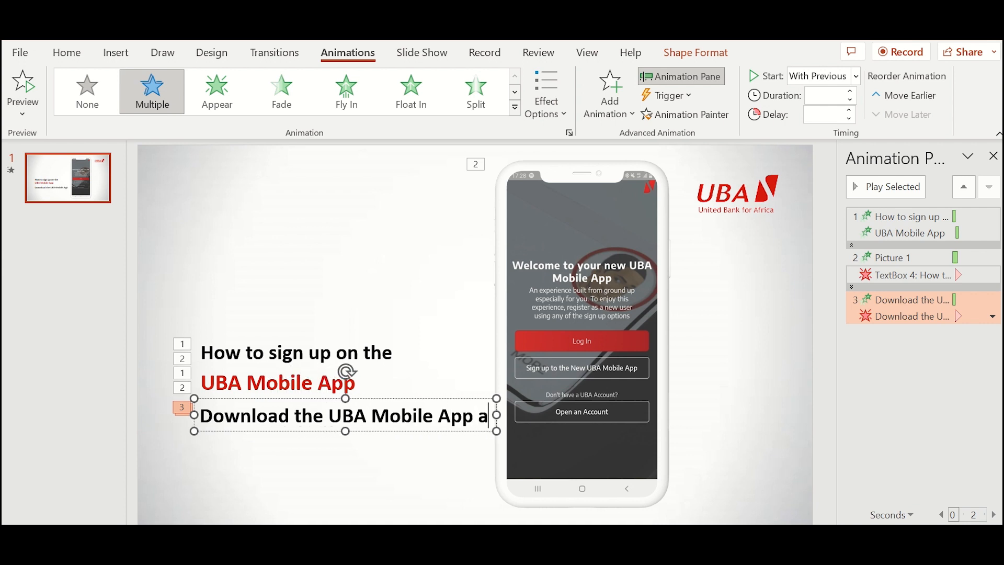
type("nd select")
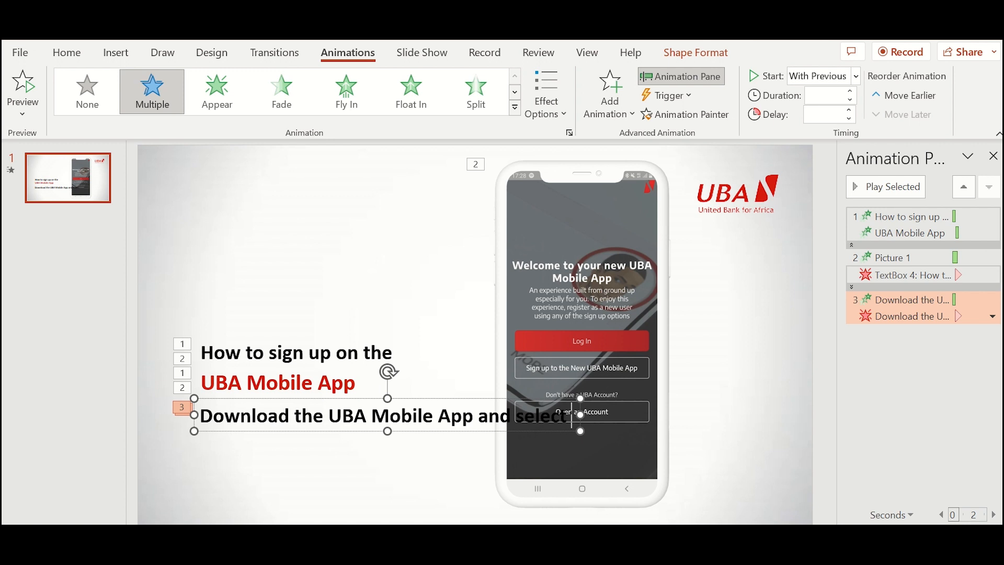
type("\"Re")
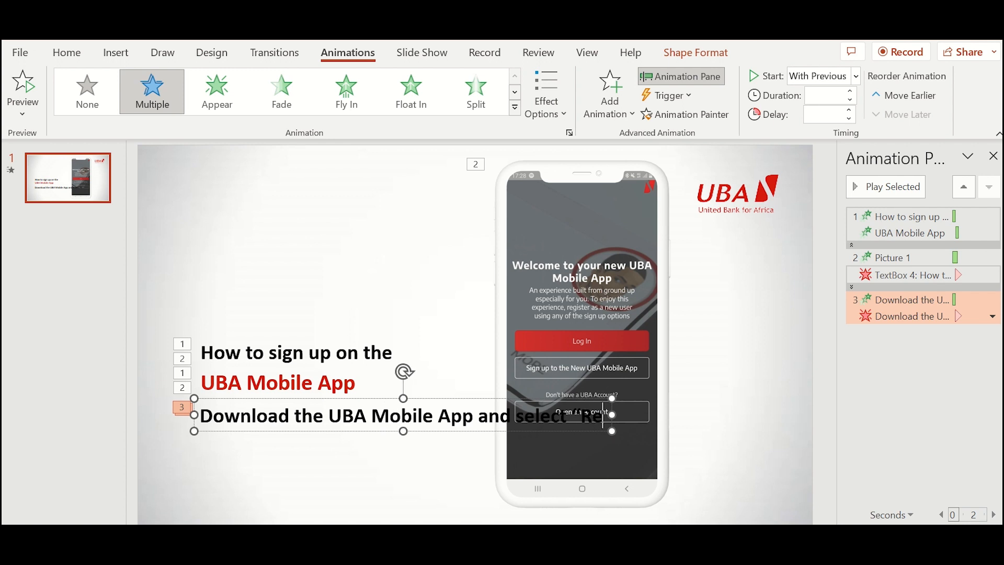
type("gister")
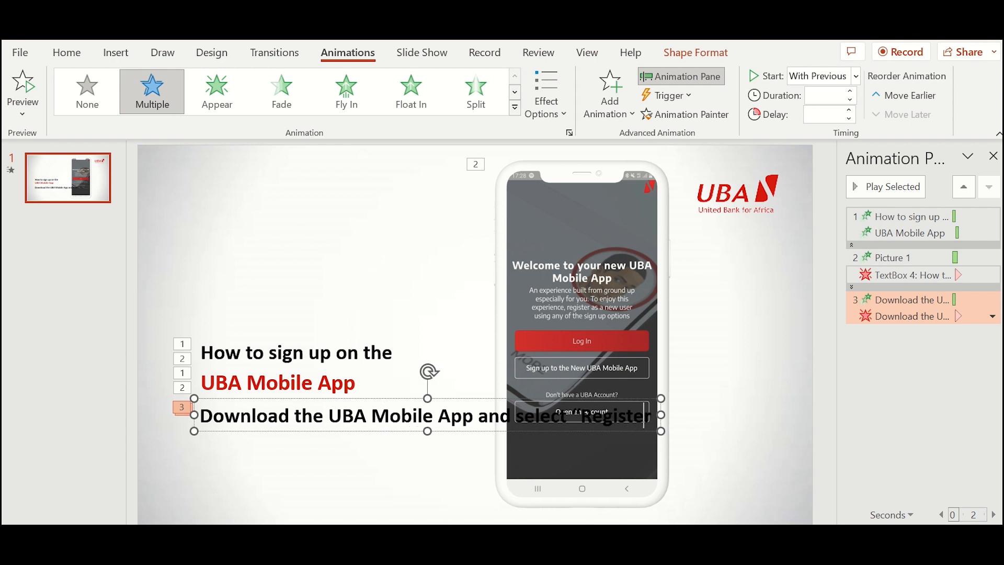
type("\"")
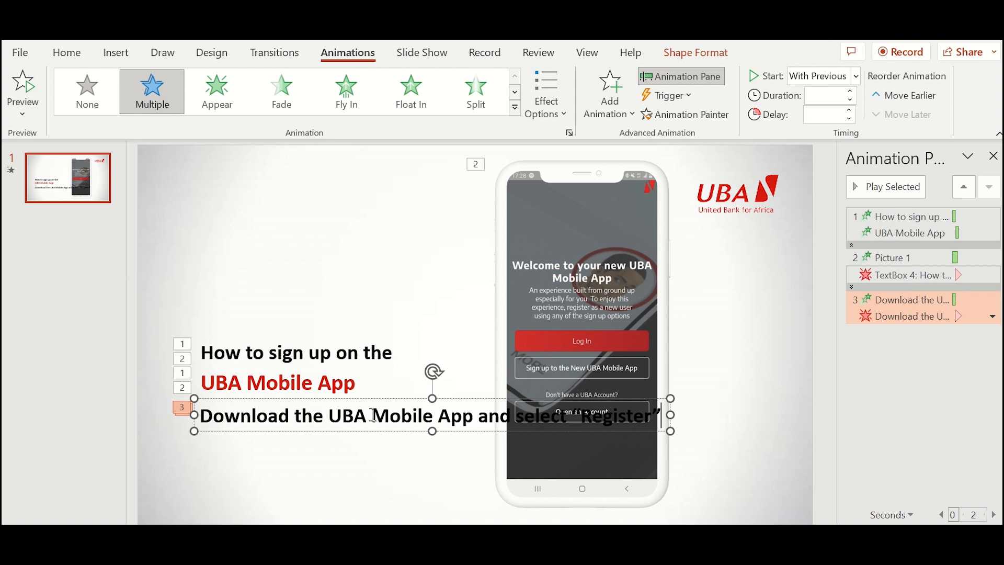
- Split the step text into separate lines and select the word “Register”
left_click(329, 417)
key("Return")
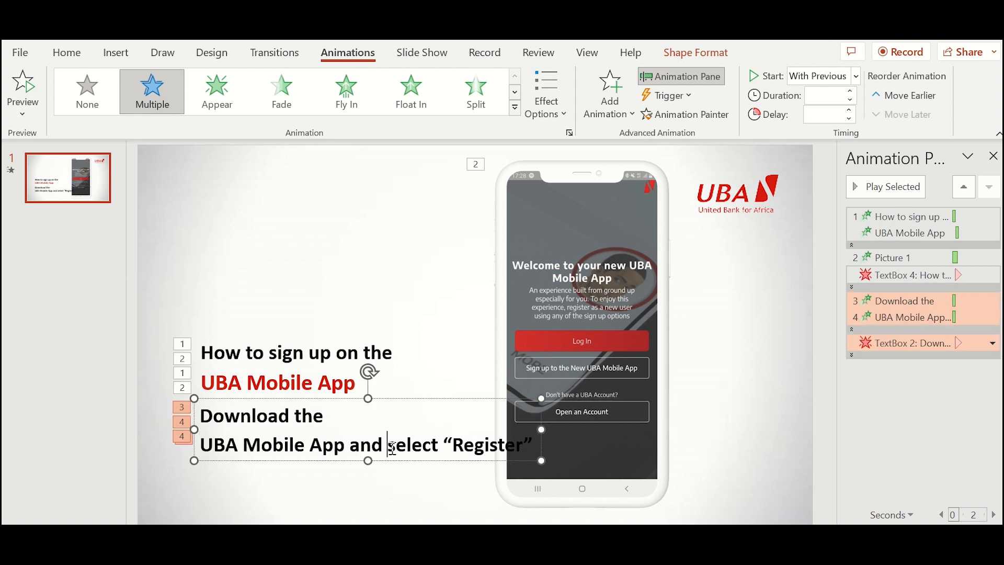
key("Return")
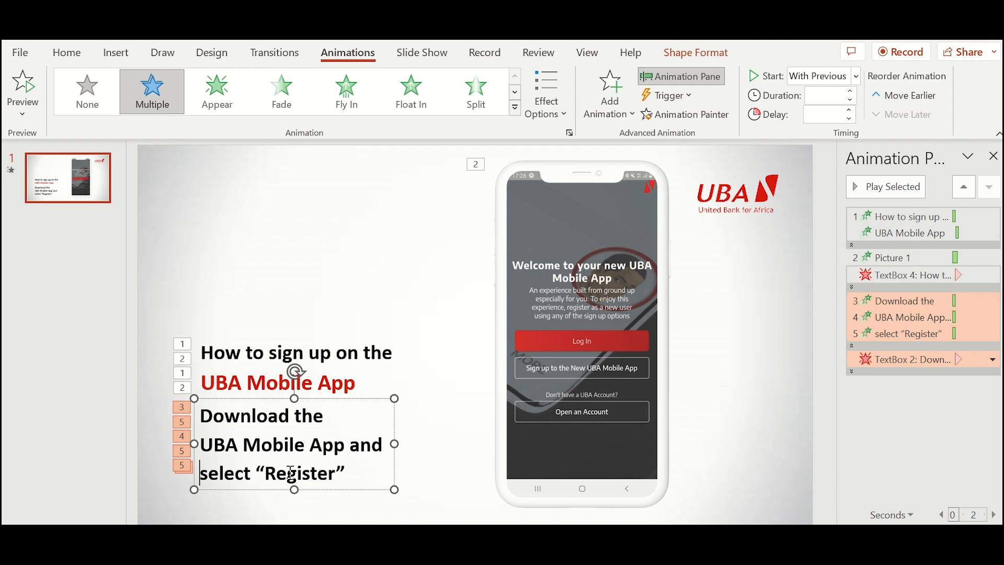
left_click_drag(261, 473, 347, 473)
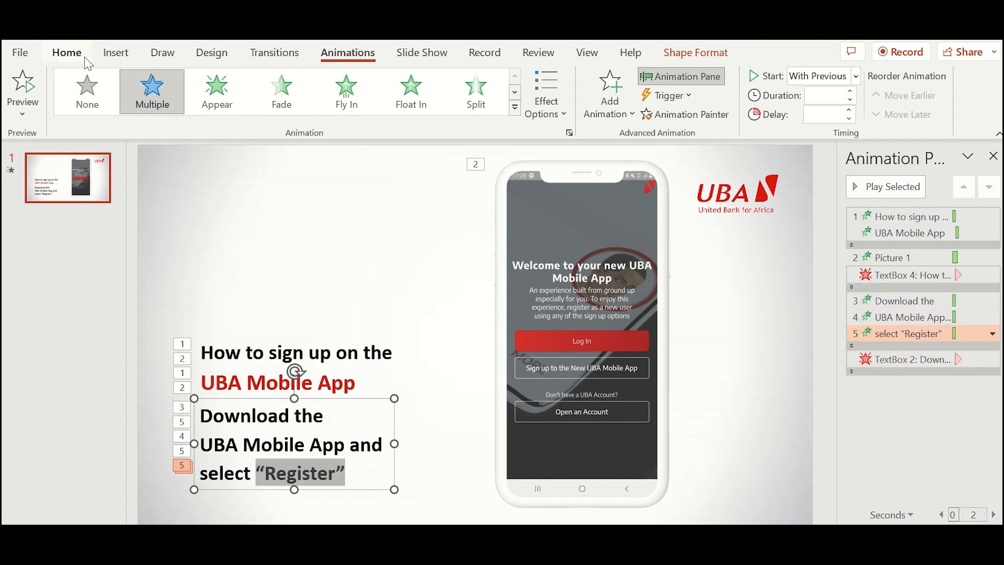
- Colour “Register” with the UBA logo red using the Font Color eyedropper
left_click(67, 53)
left_click(422, 107)
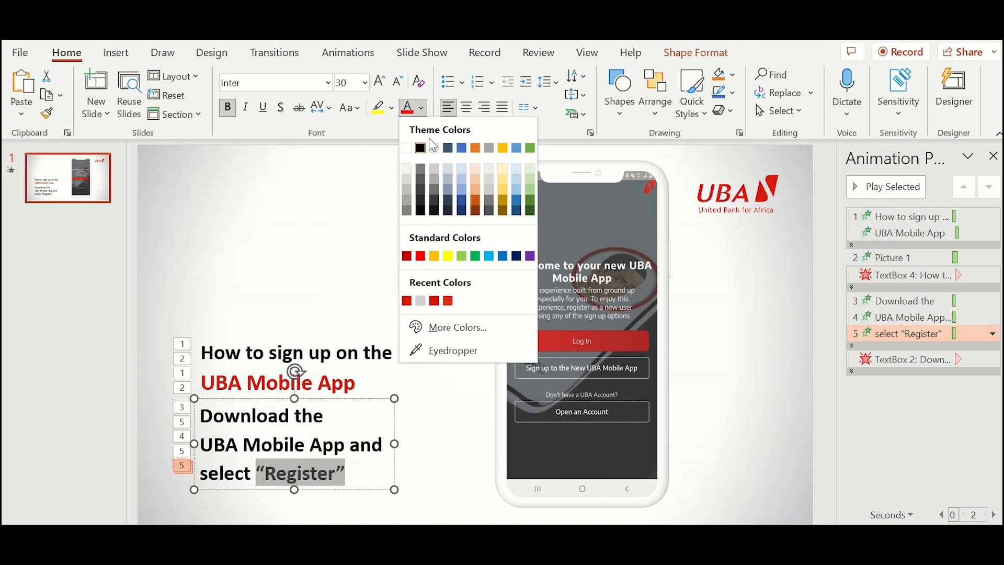
left_click(416, 350)
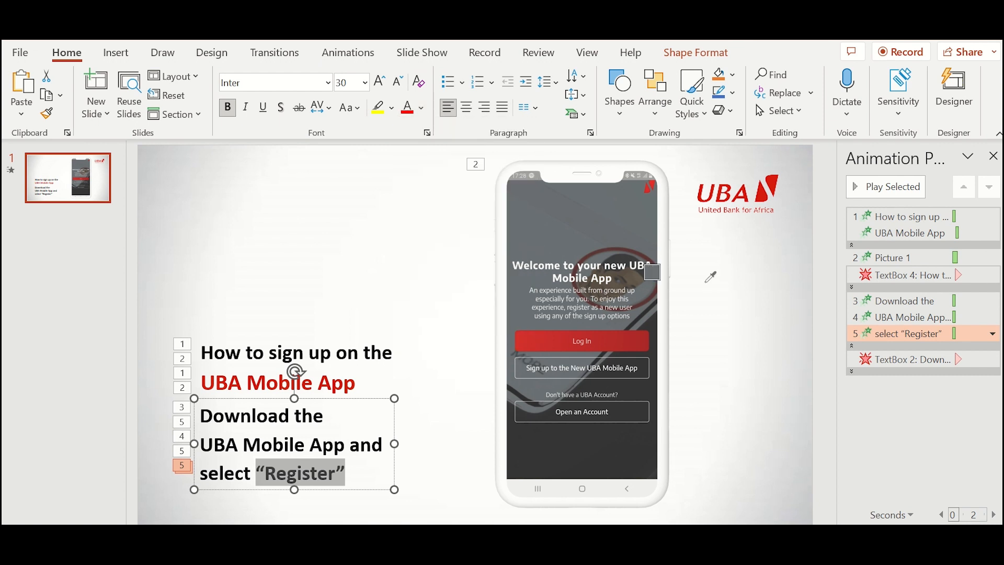
left_click(761, 197)
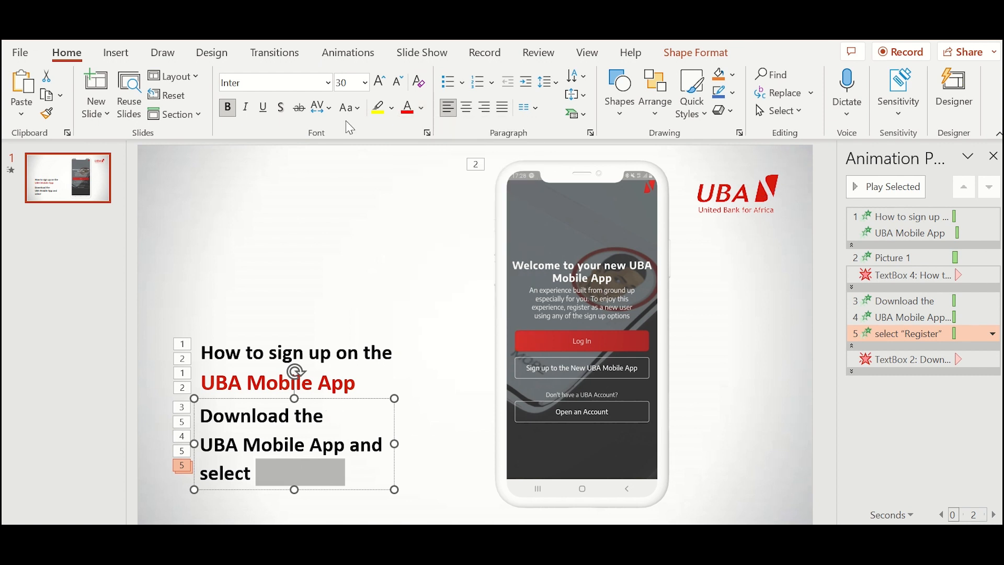
left_click(422, 108)
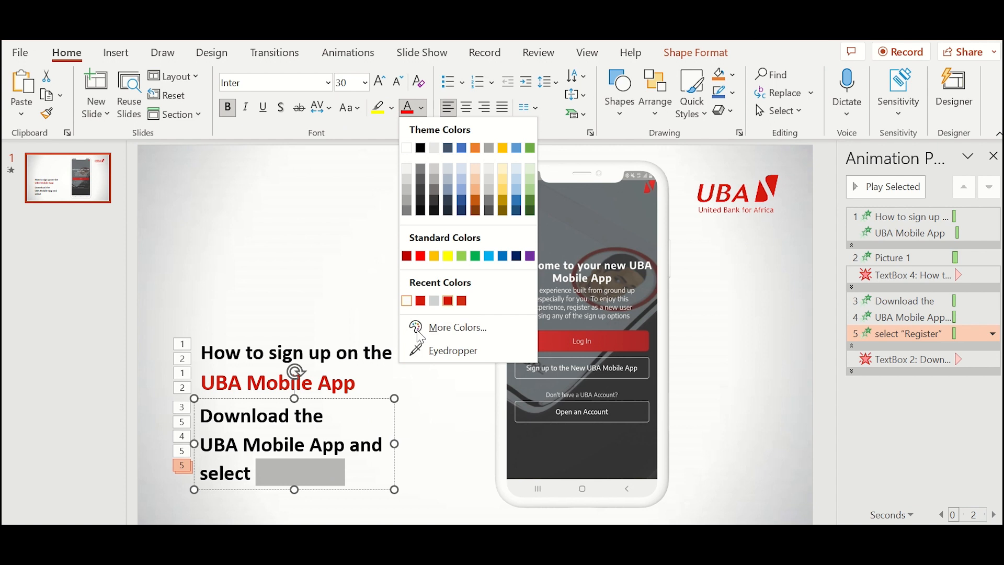
left_click(428, 350)
left_click(776, 180)
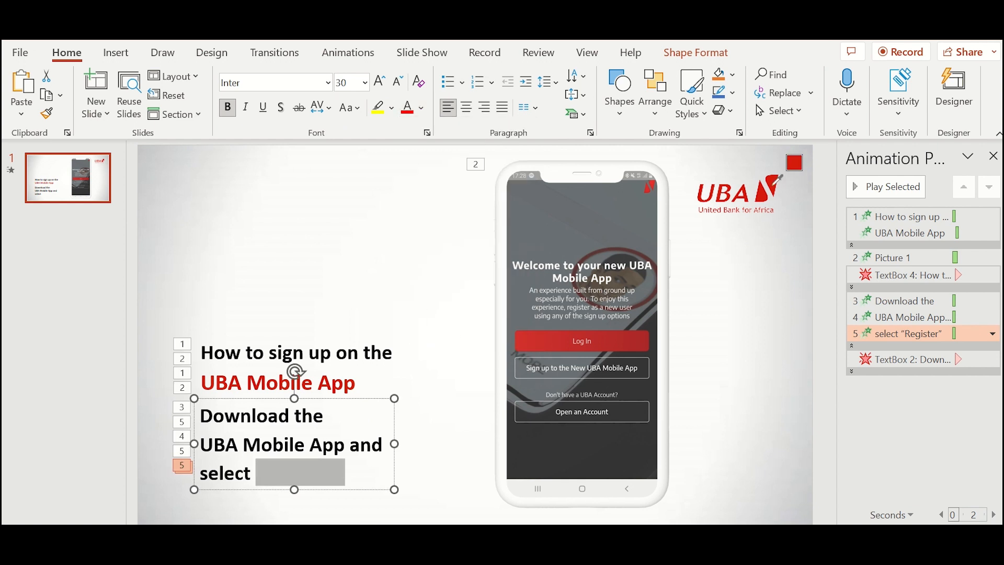
- Move the Download step text box up to sit over the title
left_click(415, 430)
left_click(364, 424)
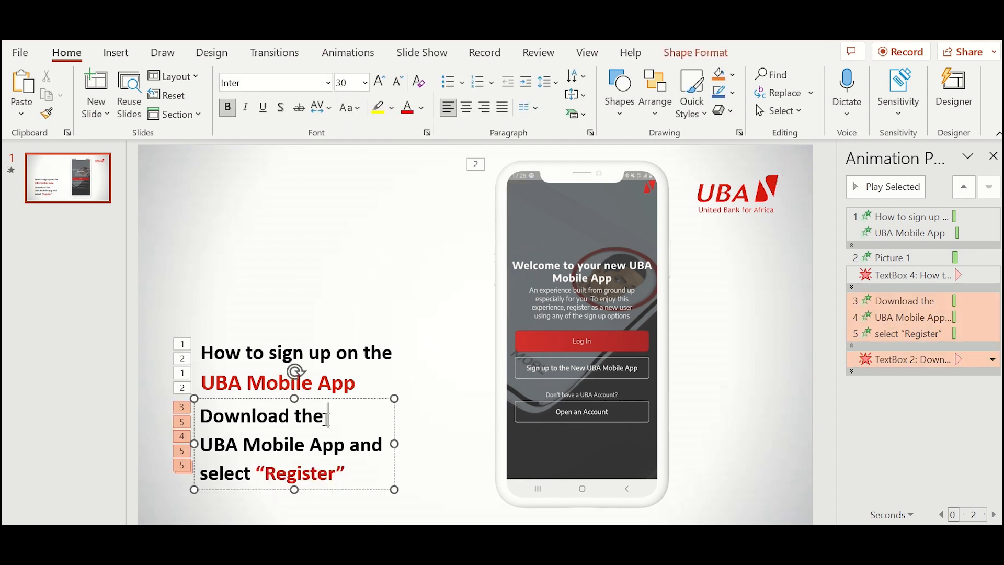
left_click_drag(362, 403, 360, 338)
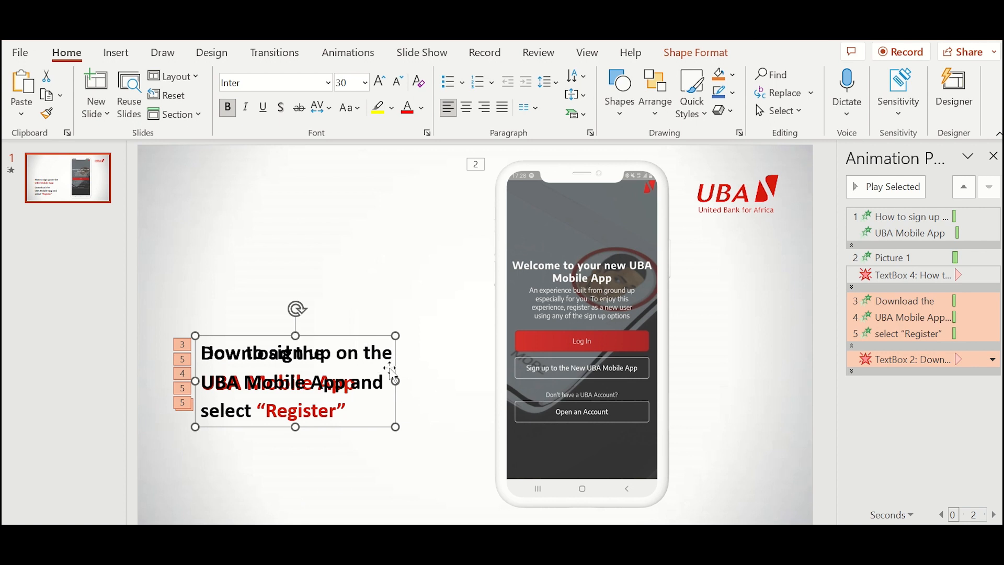
- Remove the Download text's exit animation in the Animation Pane and preview all animations
left_click(707, 387)
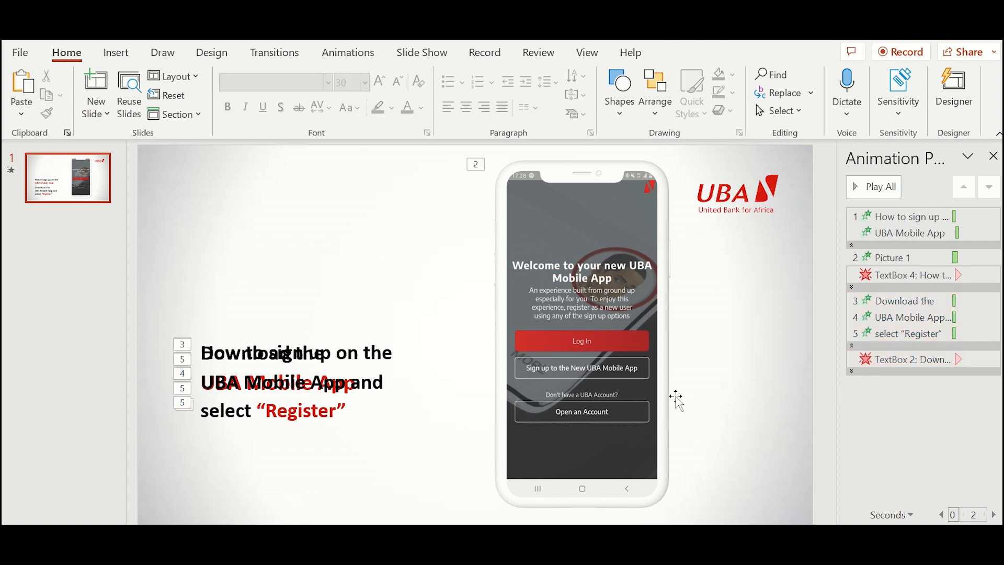
left_click(861, 359)
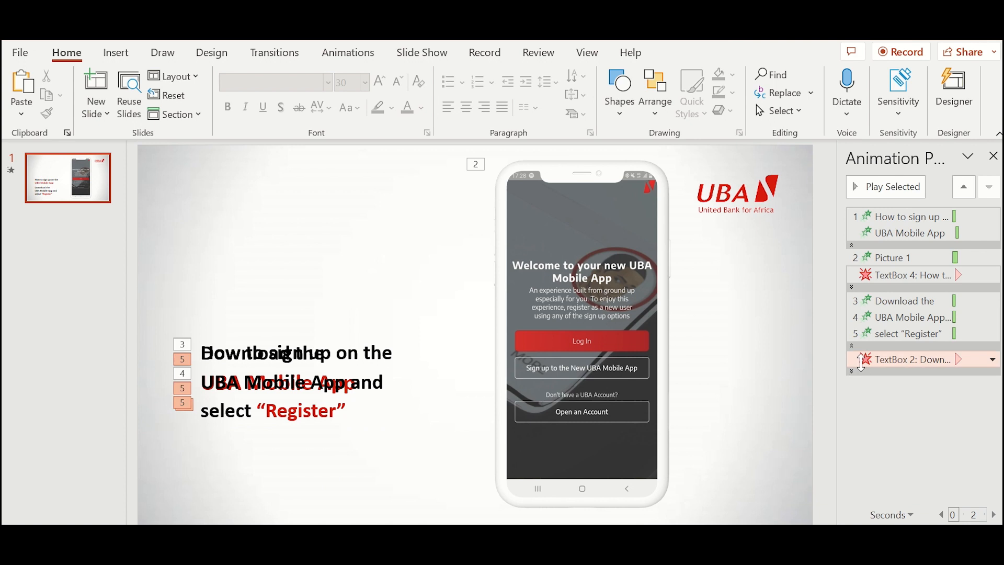
left_click(993, 360)
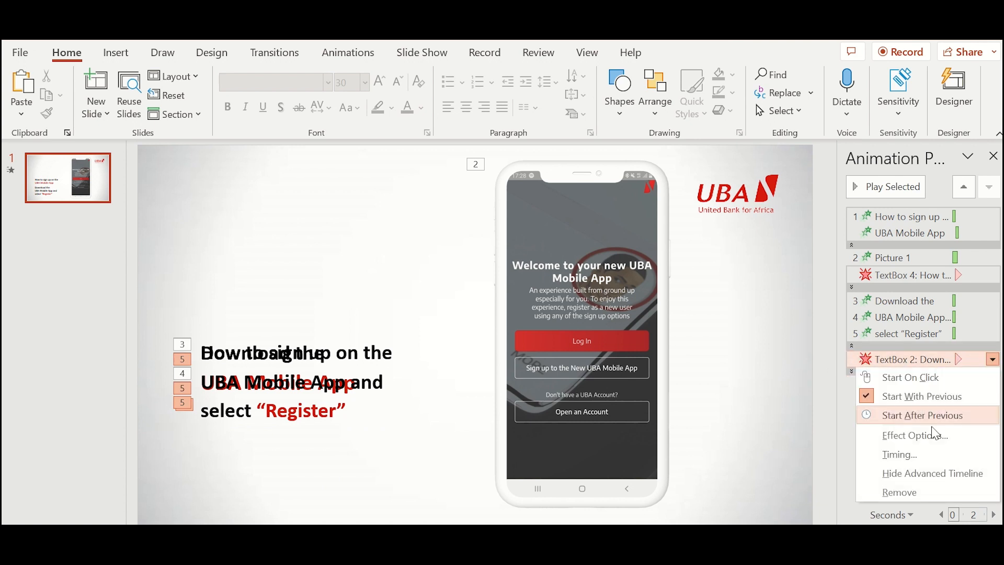
left_click(910, 494)
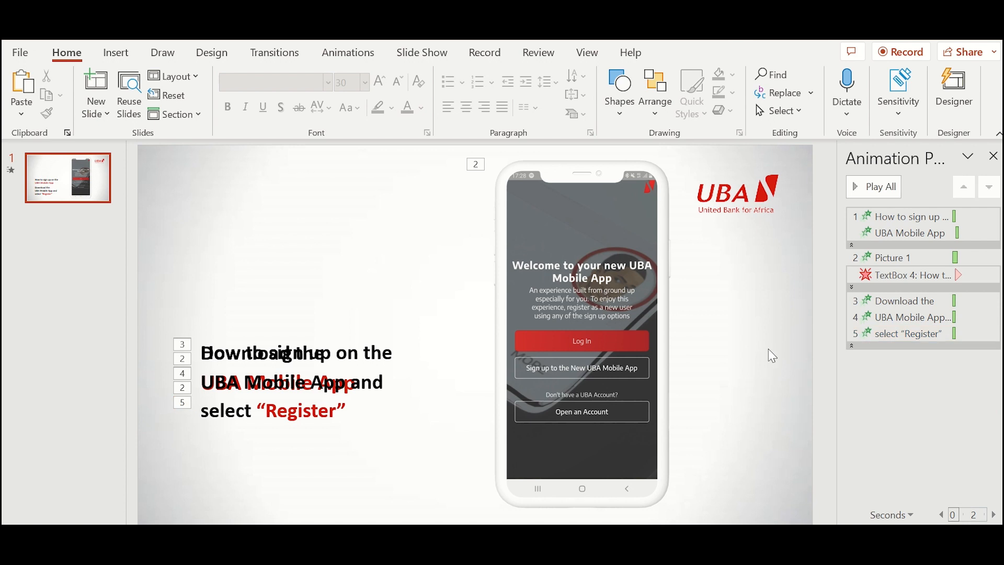
left_click(866, 186)
- Copy the title text box, keeping it in its original position
left_click(398, 375)
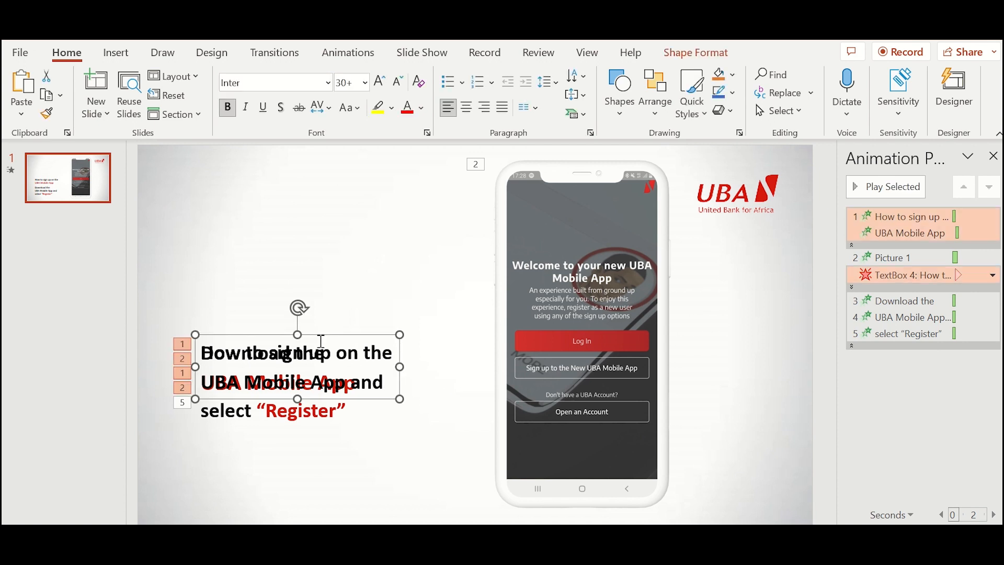
left_click_drag(324, 336, 331, 253)
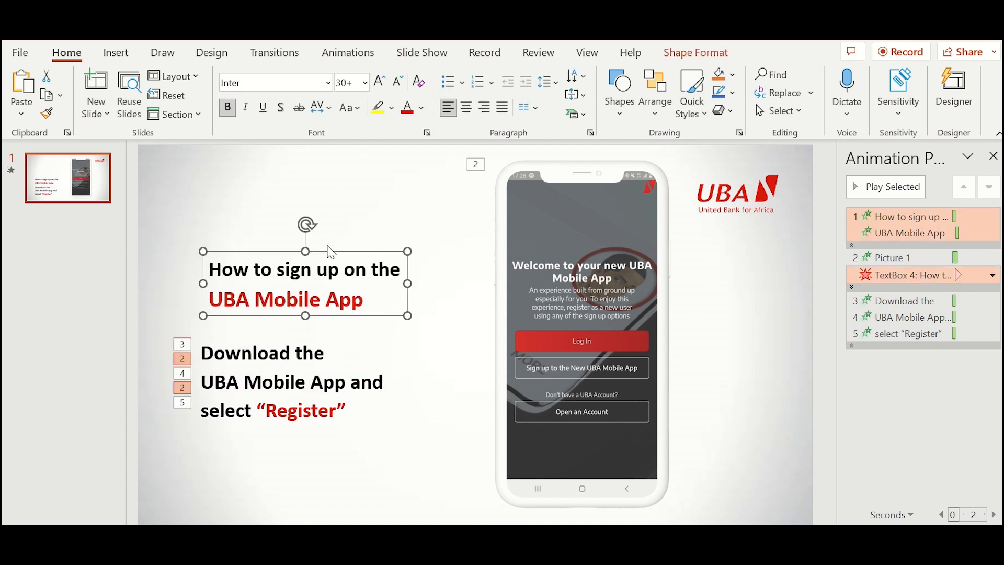
key("ctrl+z")
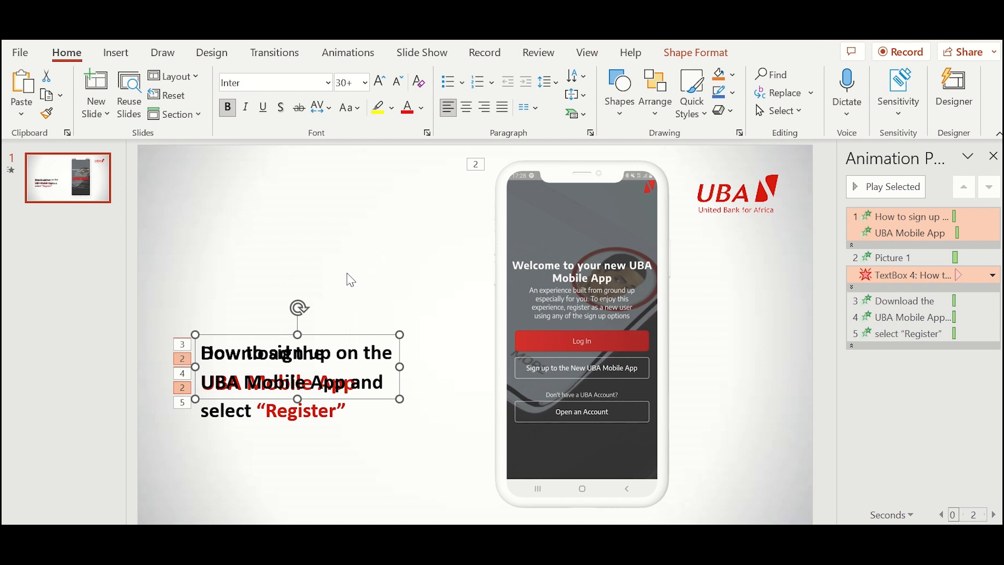
key("ctrl+c")
- Paste a trial copy of the title text box, move it off the step text, and delete it
left_click(320, 262)
key("ctrl+v")
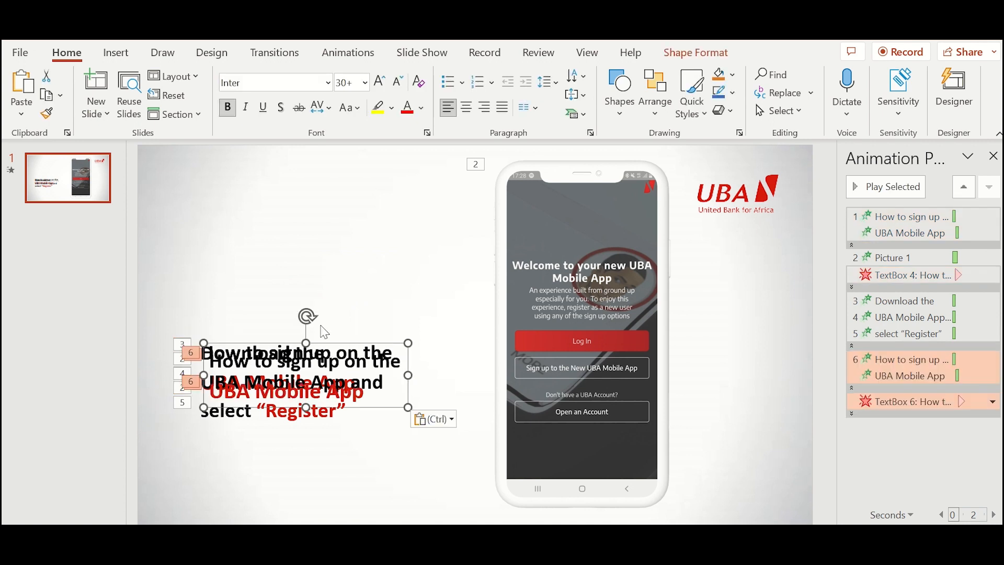
left_click_drag(327, 340, 323, 240)
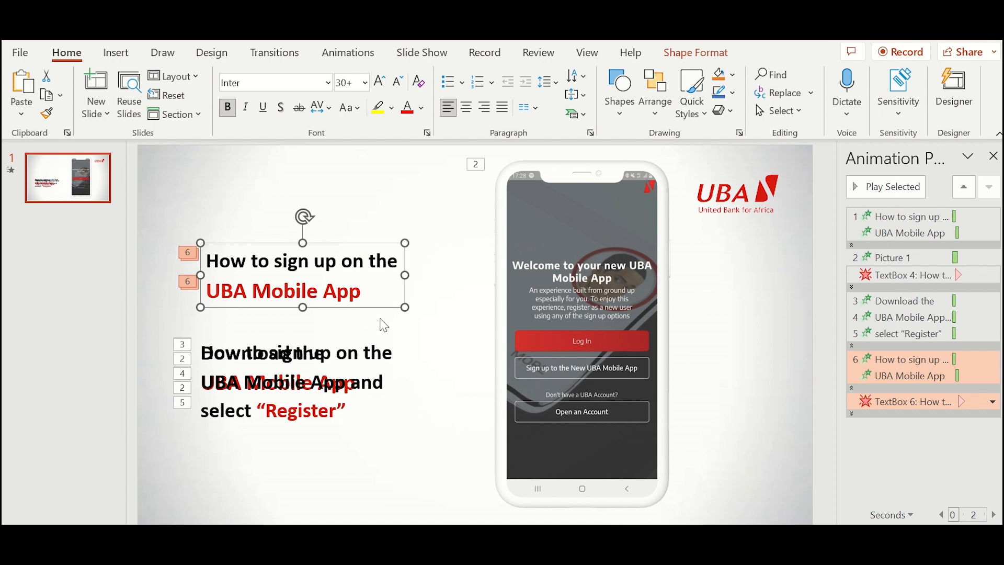
key("Delete")
- Move the Download step text box back over the title and paste a copy of it
left_click(284, 366)
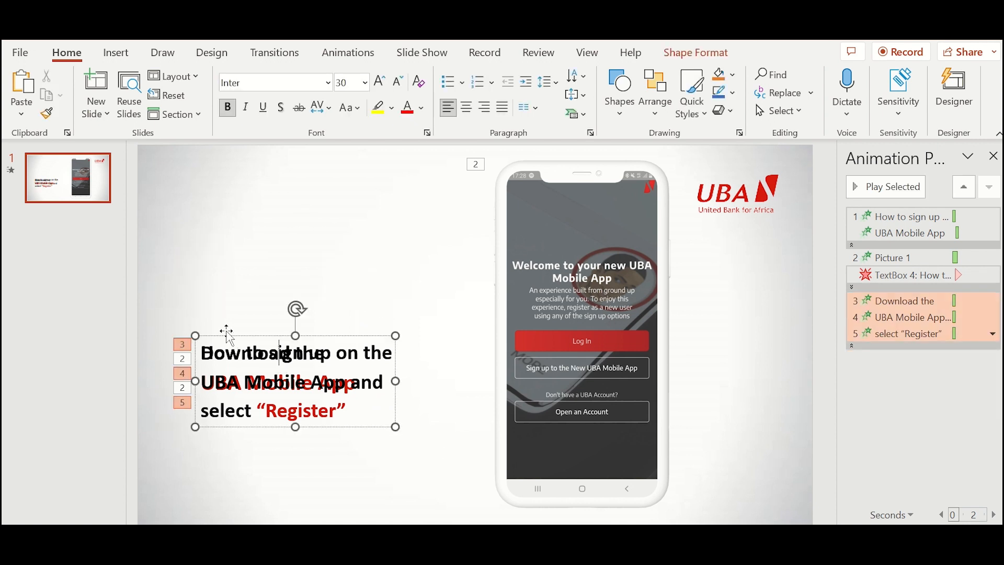
left_click_drag(224, 332, 277, 332)
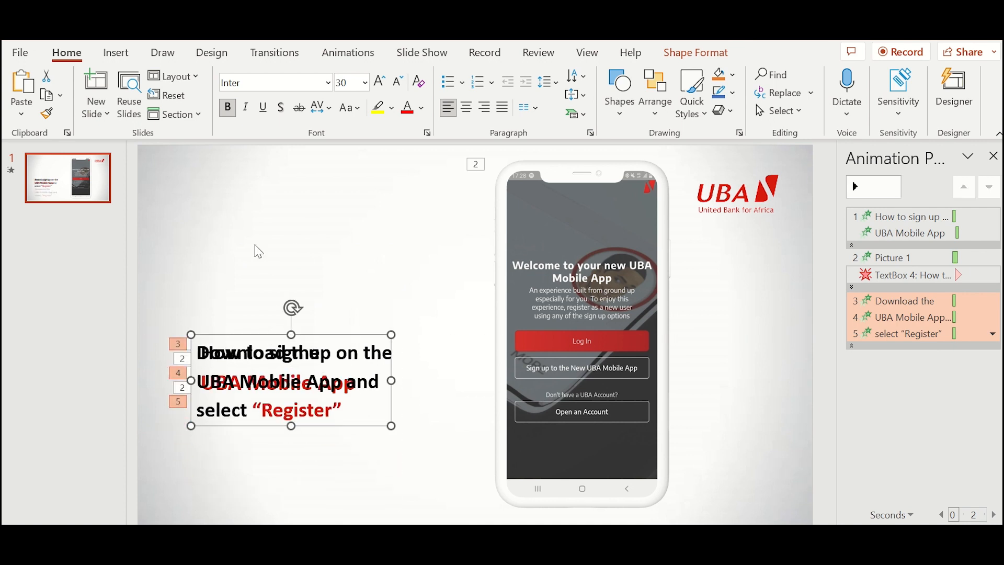
left_click(253, 251)
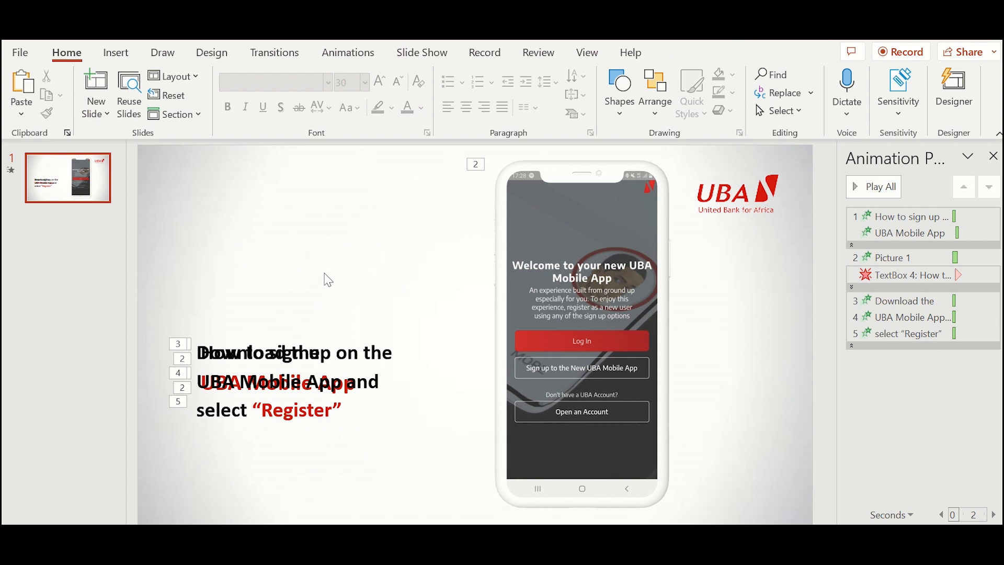
key("ctrl+v")
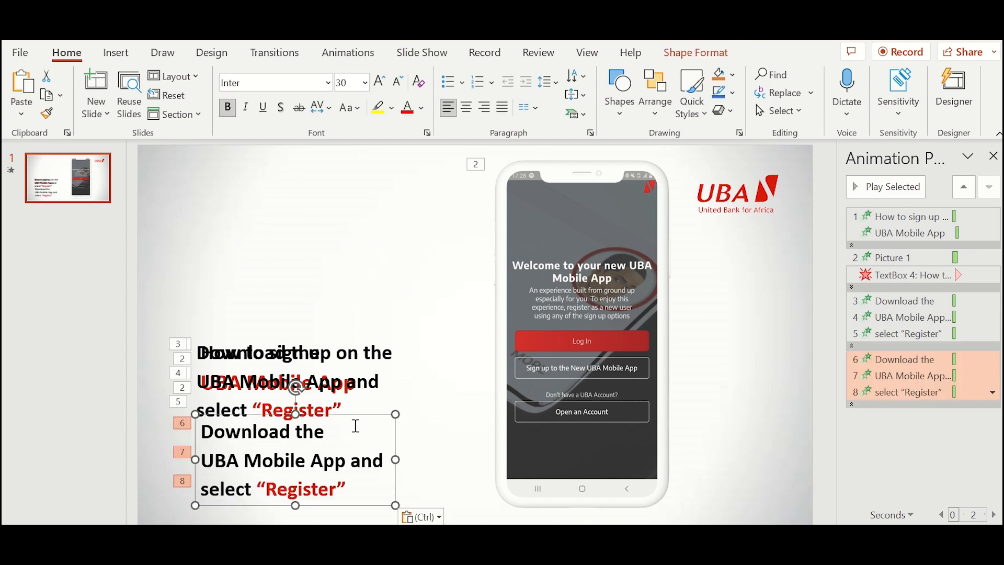
- Move the pasted step text copy above the original and widen it toward the phone
left_click(361, 412)
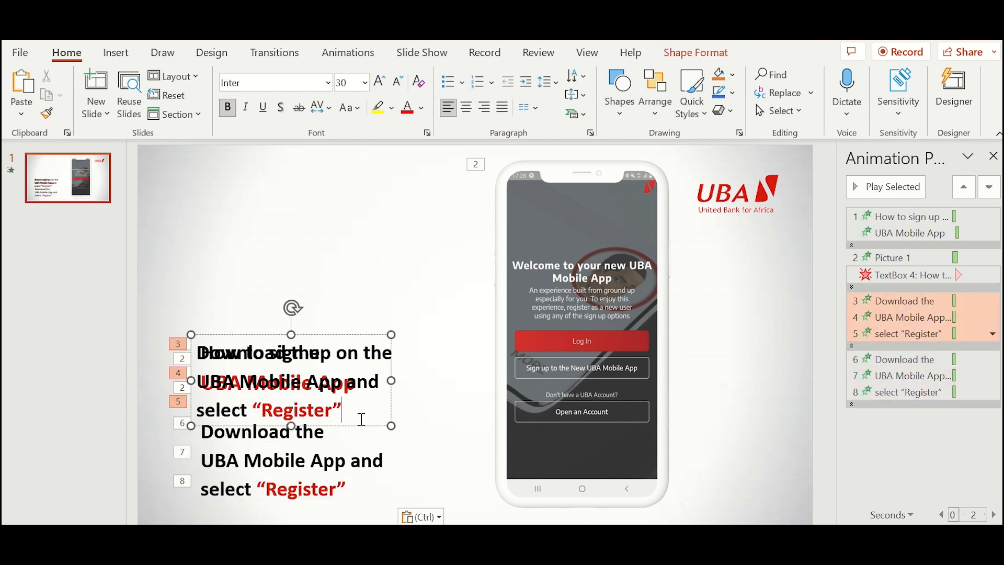
left_click(359, 452)
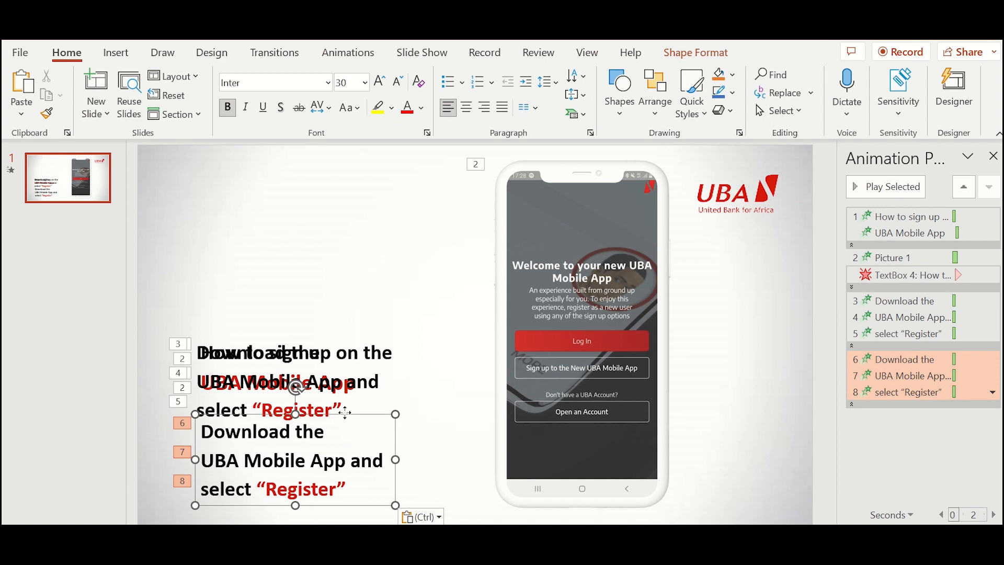
left_click_drag(342, 415, 370, 220)
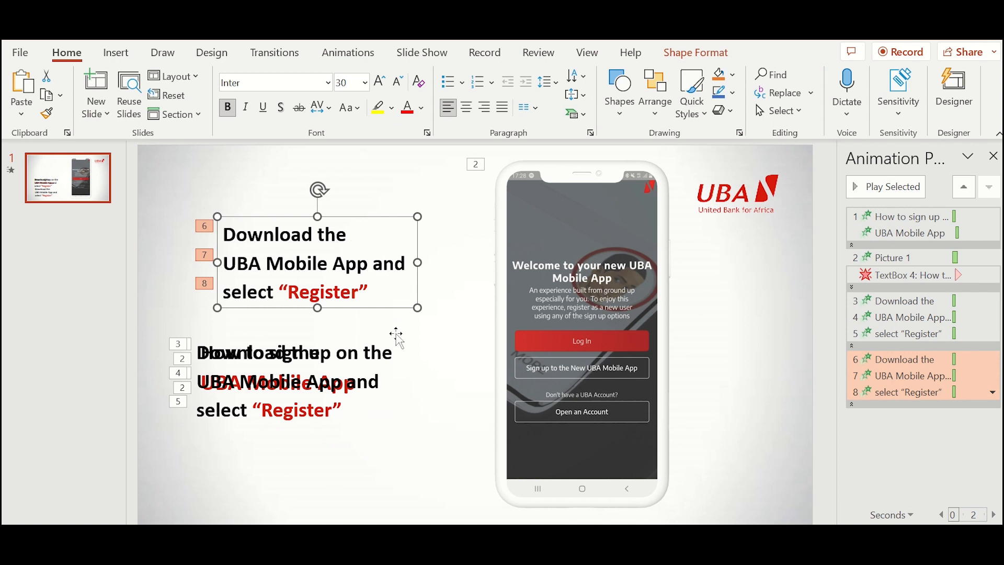
left_click_drag(418, 262, 676, 262)
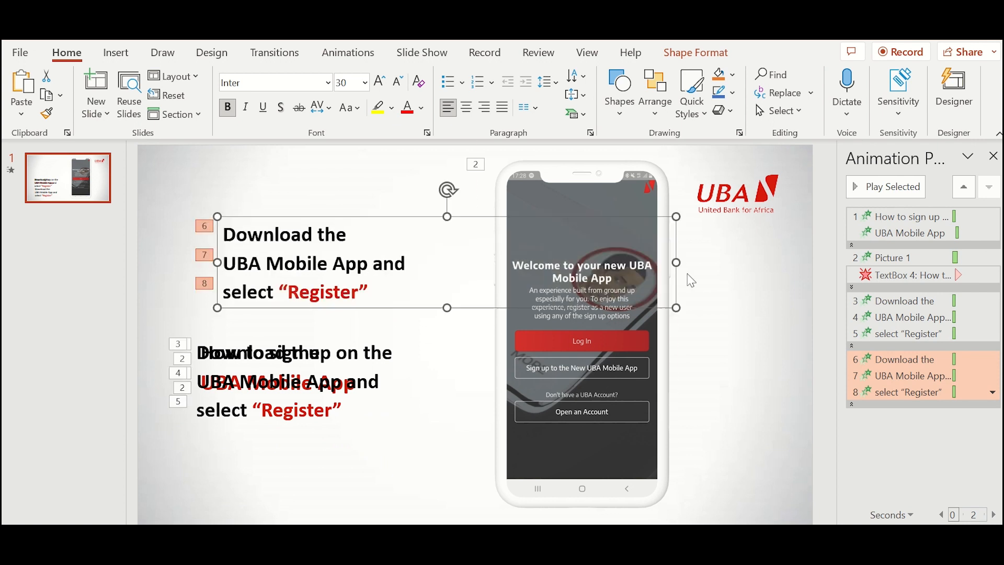
- Join the copy's lines into one paragraph, fix spacing, and narrow the box to wrap on three lines
left_click(356, 239)
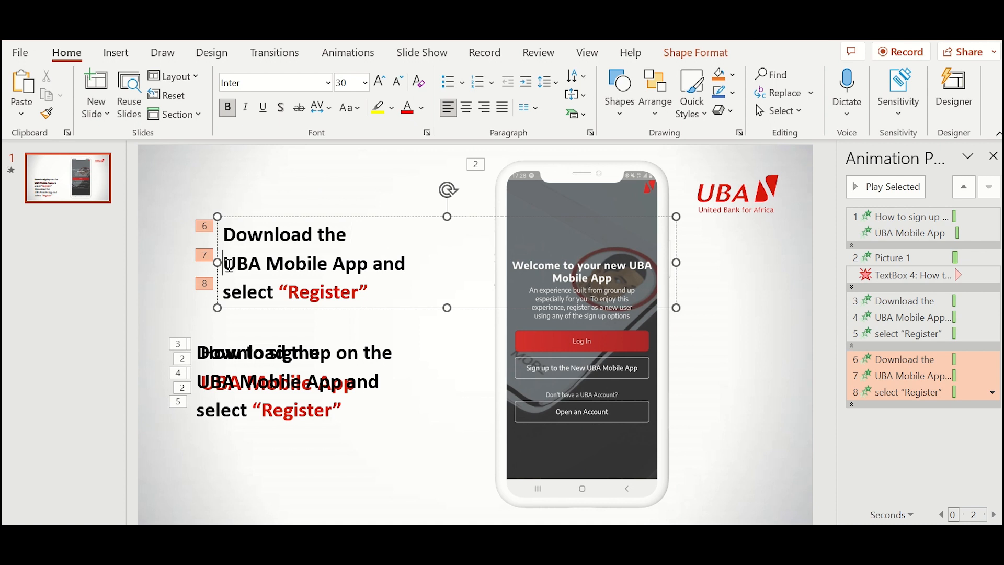
key("BackSpace")
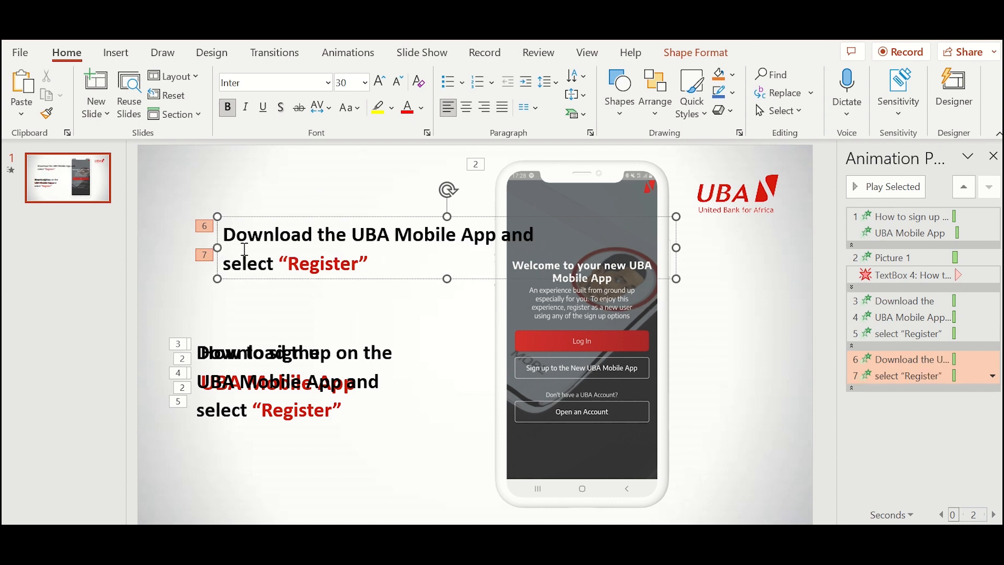
left_click(230, 264)
key("BackSpace")
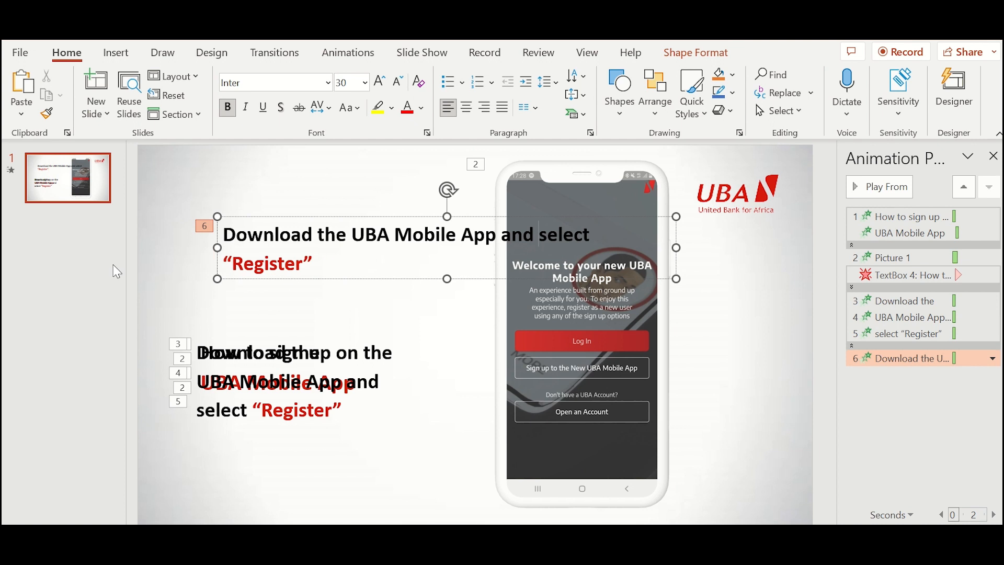
left_click(225, 261)
key("BackSpace")
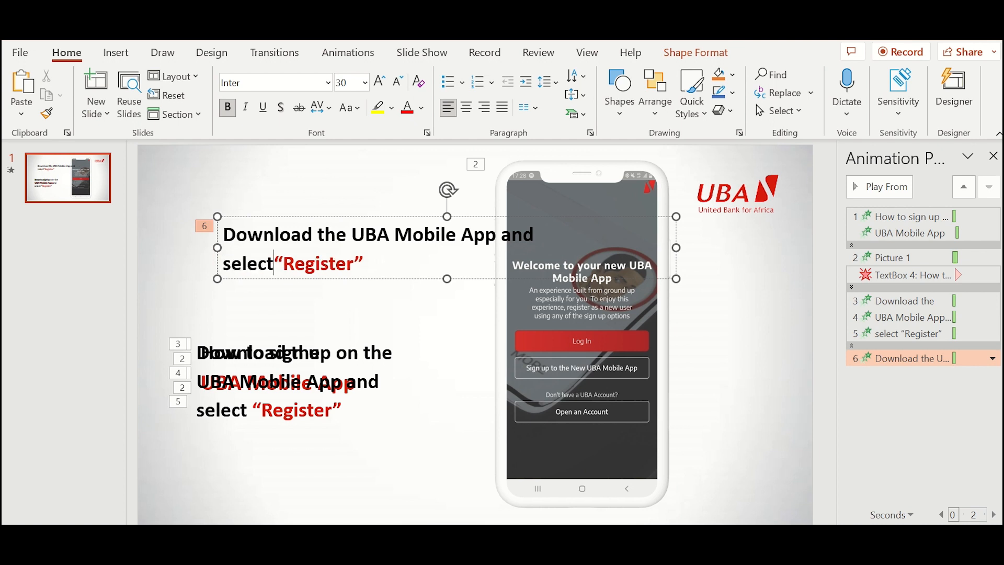
left_click(225, 264)
key("BackSpace")
key("BackSpace")
left_click_drag(676, 248, 752, 245)
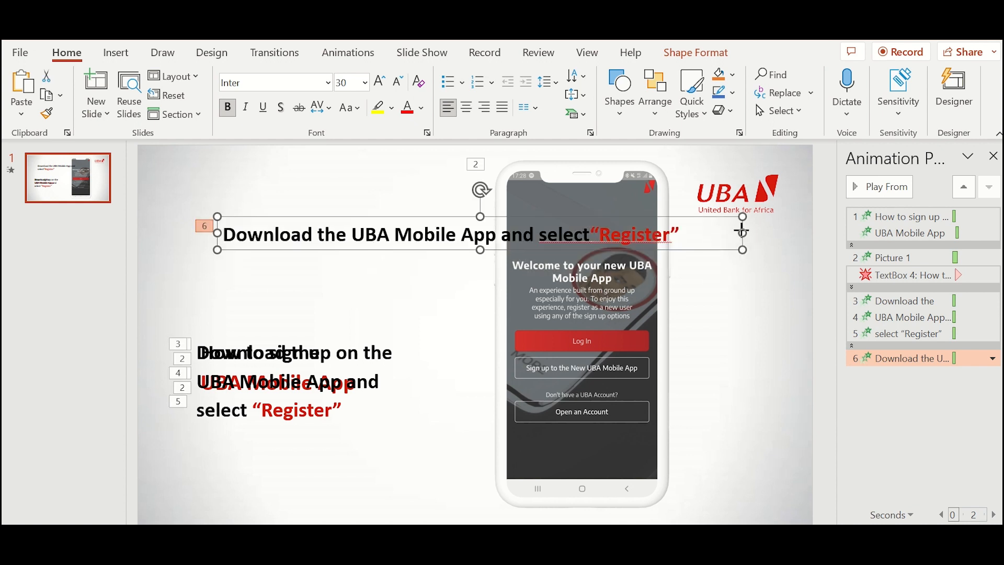
left_click_drag(743, 232, 455, 254)
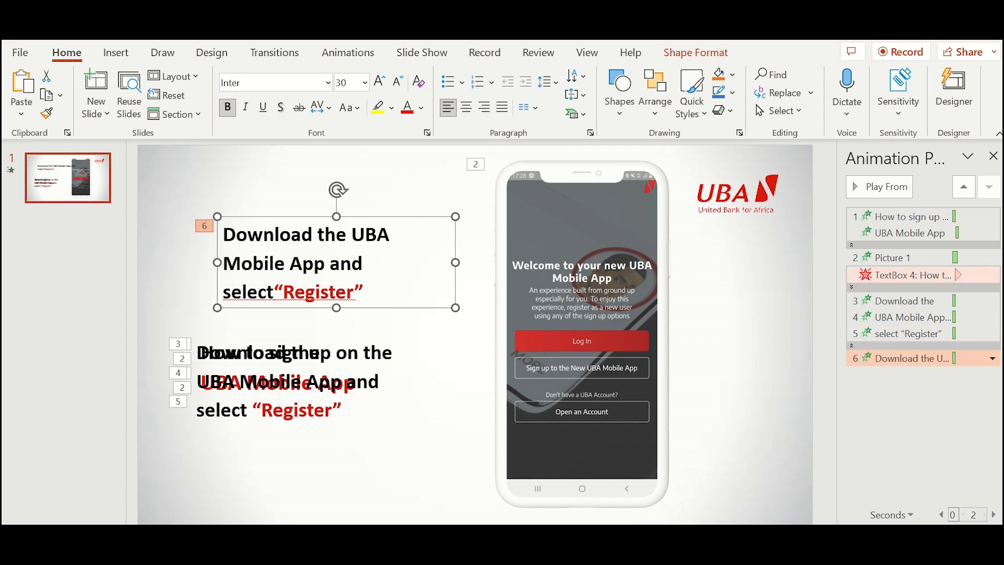
- Remove the step text copy's animation in the Animation Pane
left_click(993, 359)
left_click(899, 492)
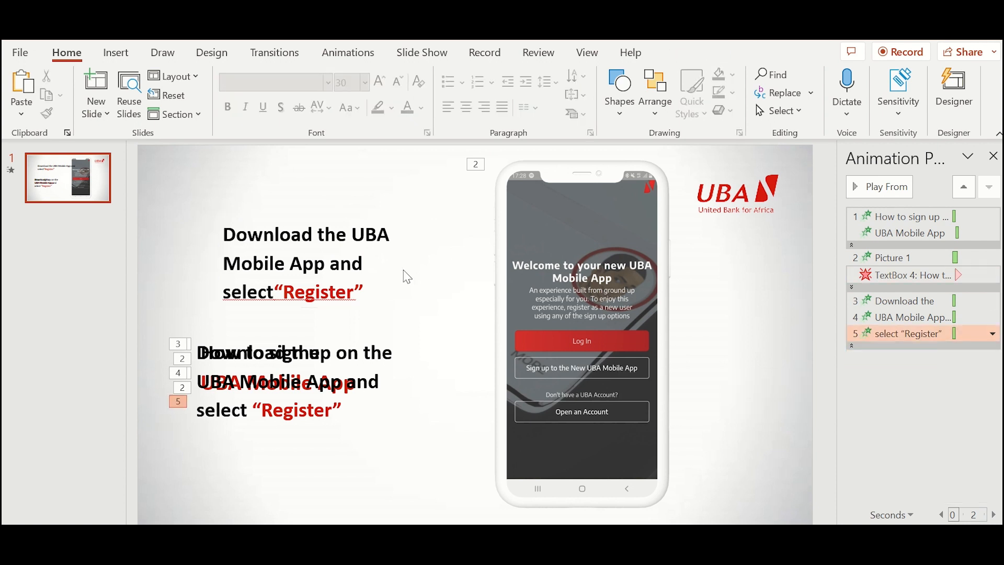
left_click(245, 264)
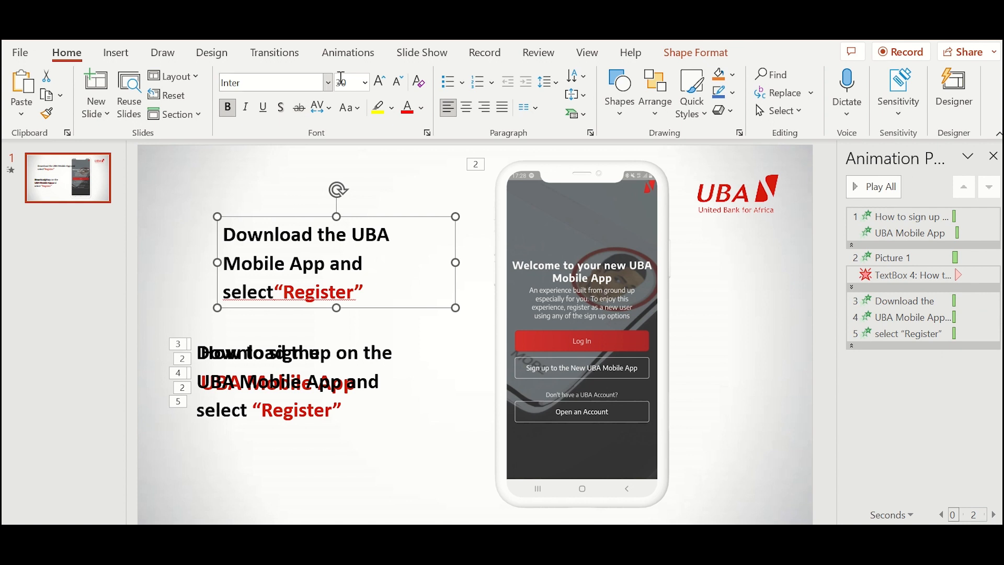
- Apply a Float In entrance by paragraph to the top step text and widen its box to one line
left_click(351, 59)
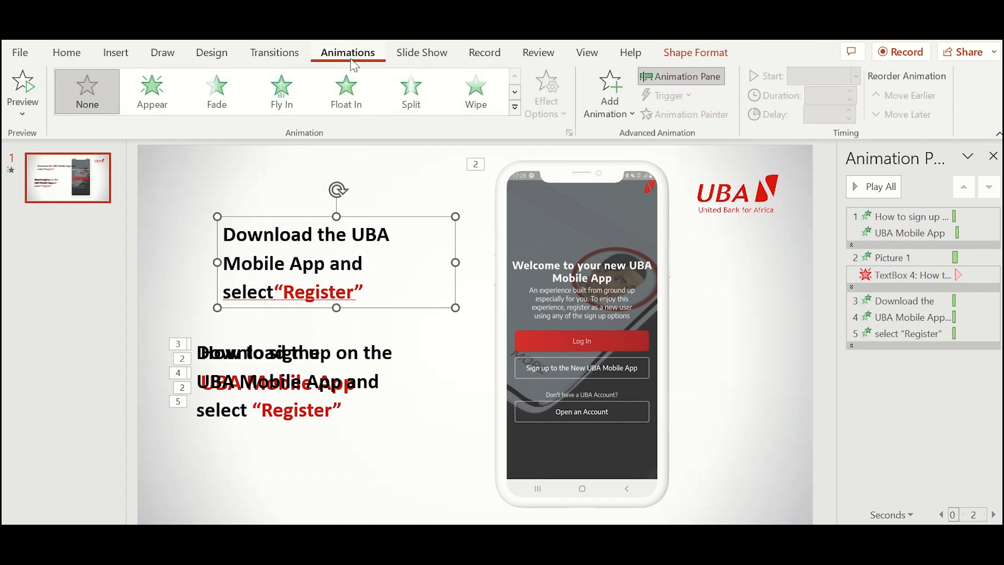
left_click(349, 89)
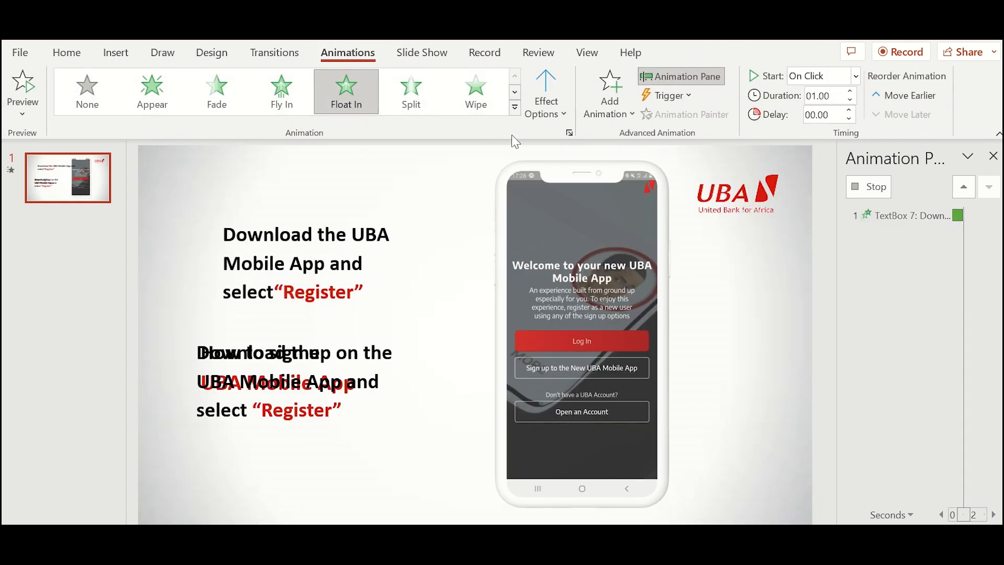
left_click(559, 115)
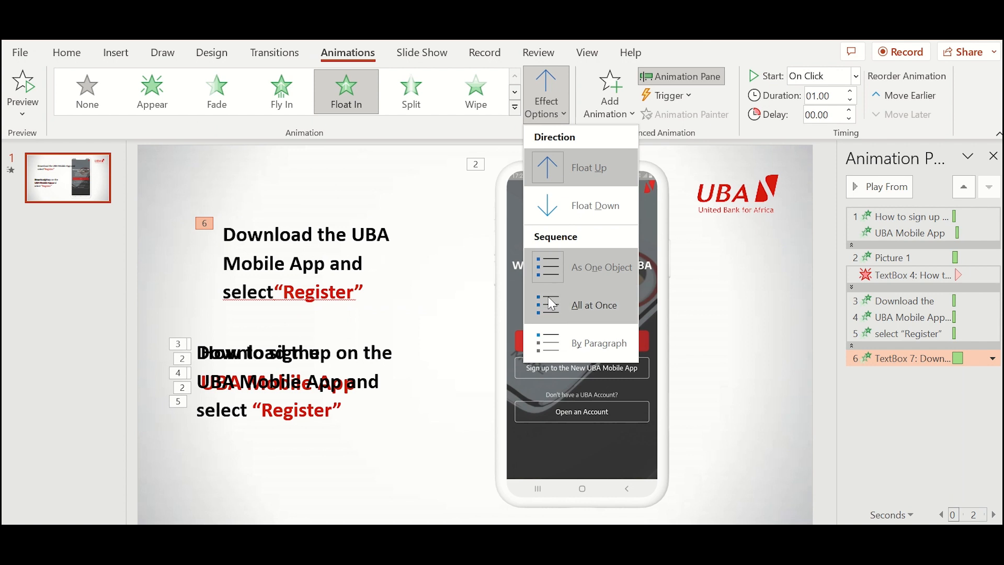
left_click(545, 334)
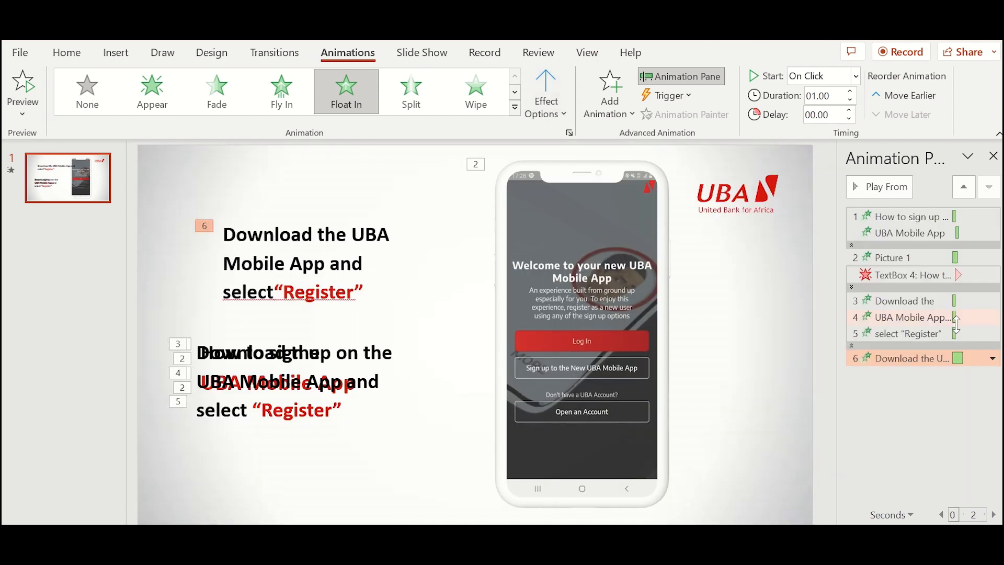
left_click(904, 196)
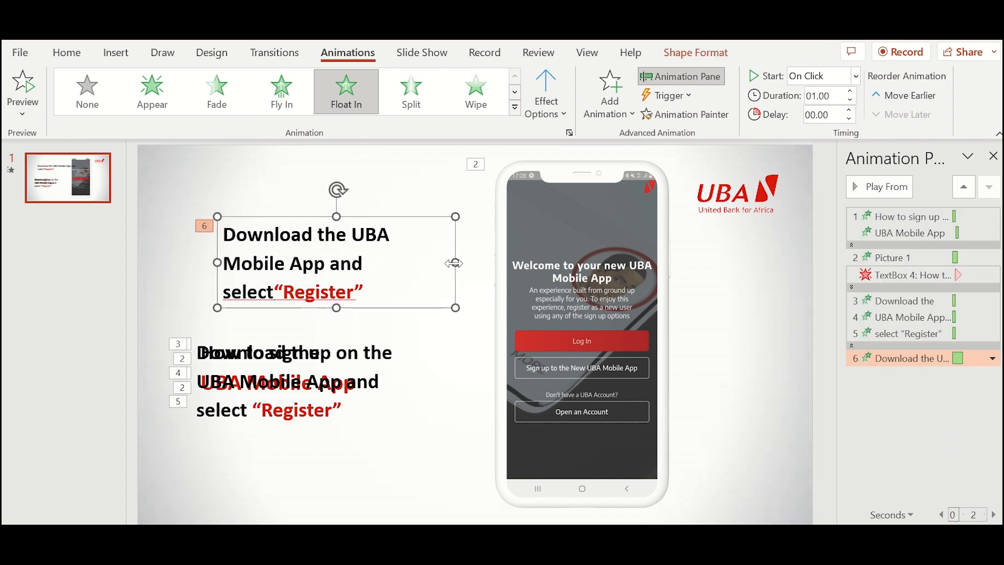
left_click_drag(454, 263, 454, 264)
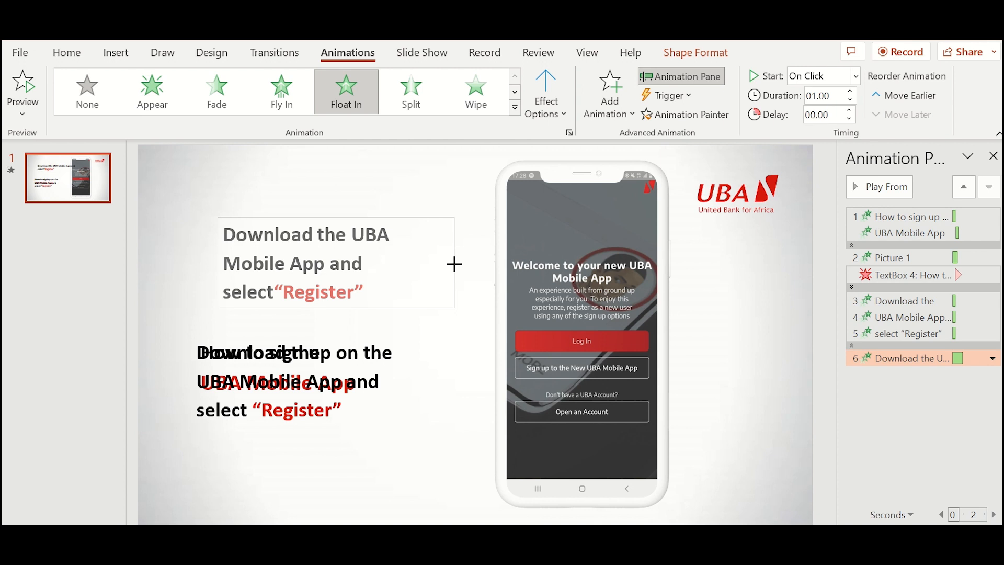
left_click_drag(454, 263, 766, 271)
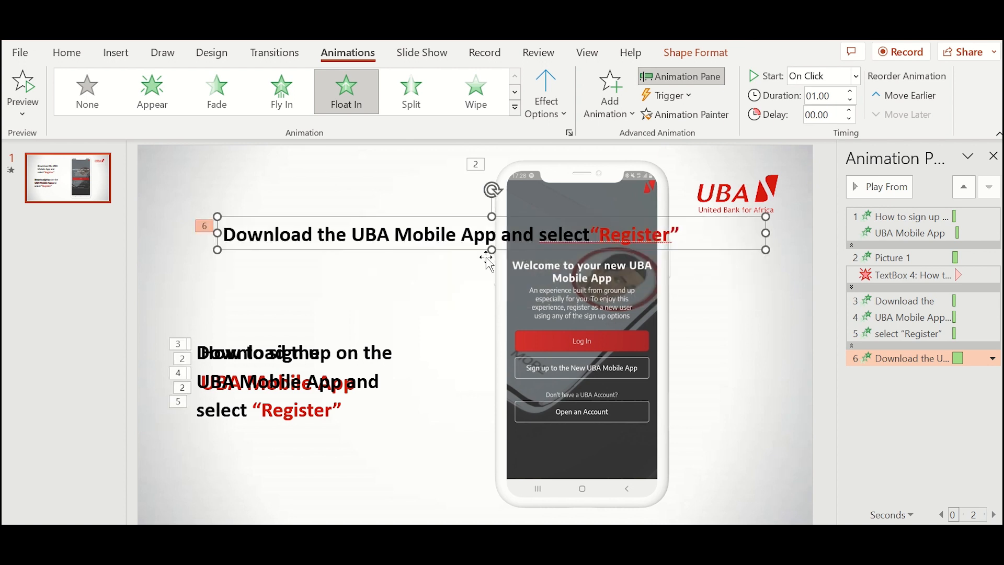
- Try splitting the top step text onto separate lines with line breaks and preview, then rejoin
left_click(399, 236)
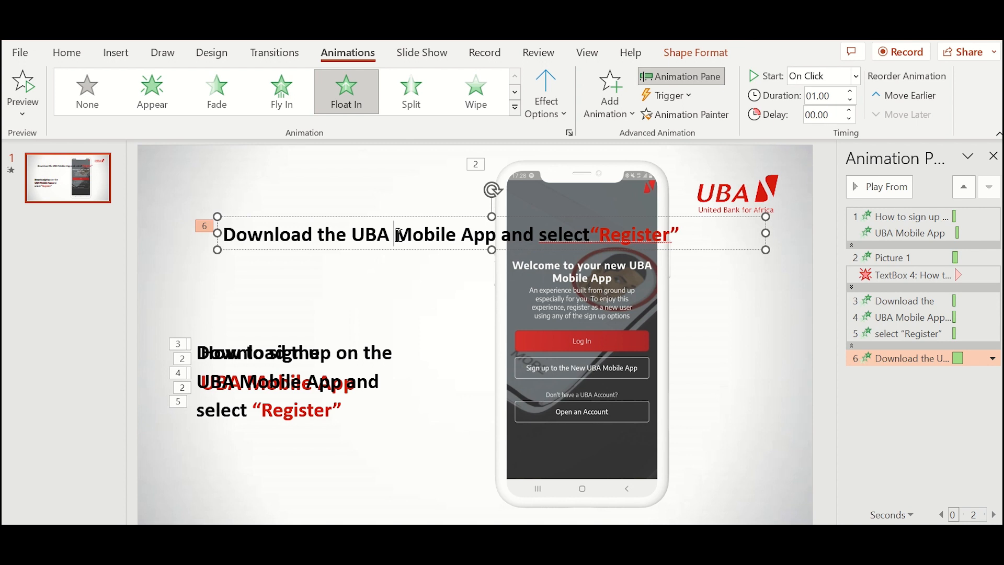
key("Return")
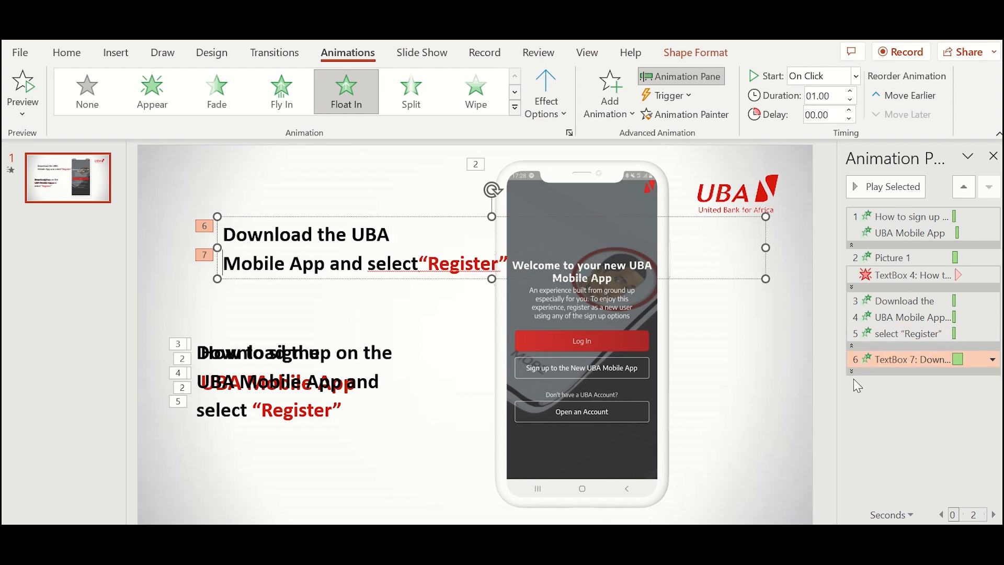
left_click(854, 377)
left_click(851, 371)
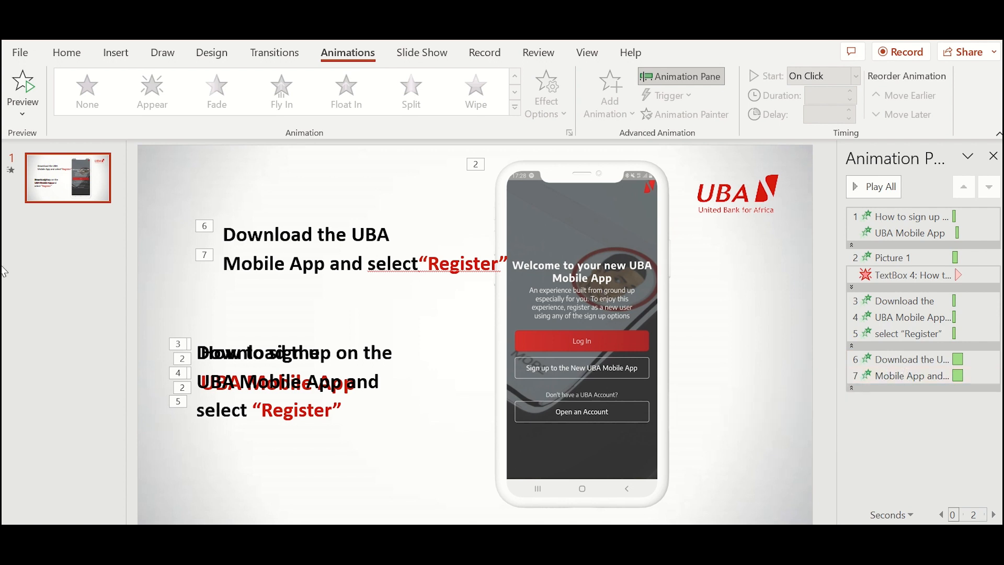
left_click(366, 264)
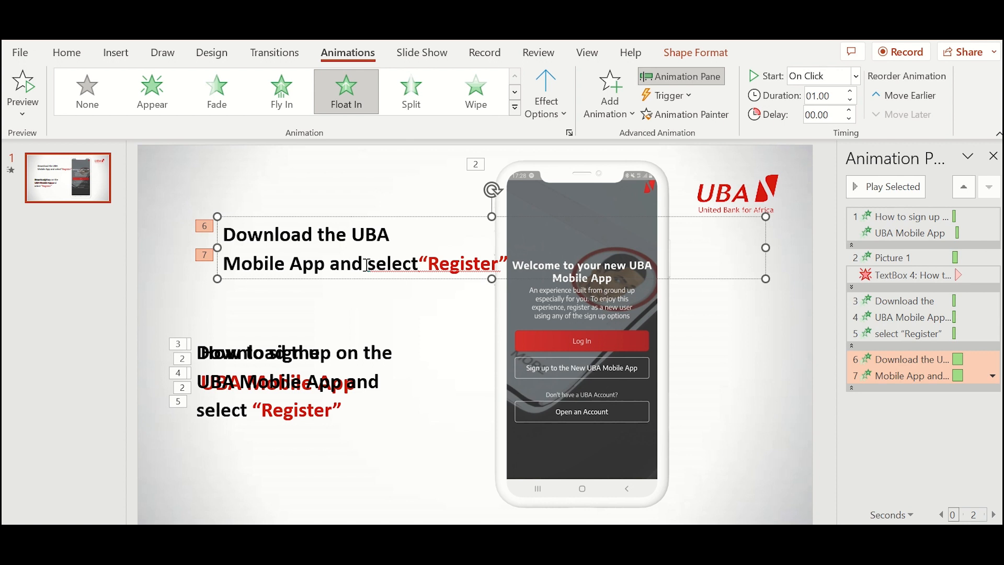
key("Return")
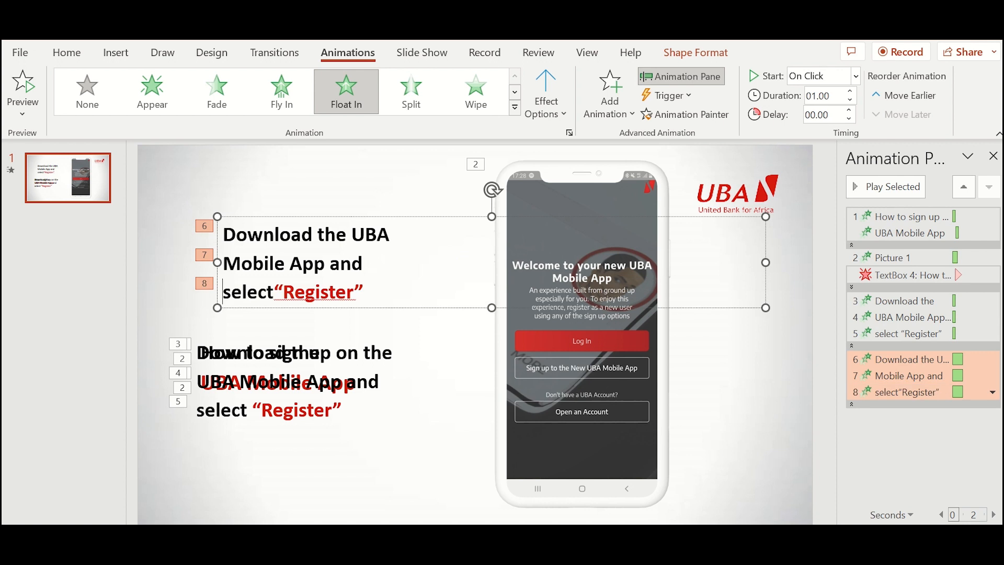
left_click(871, 182)
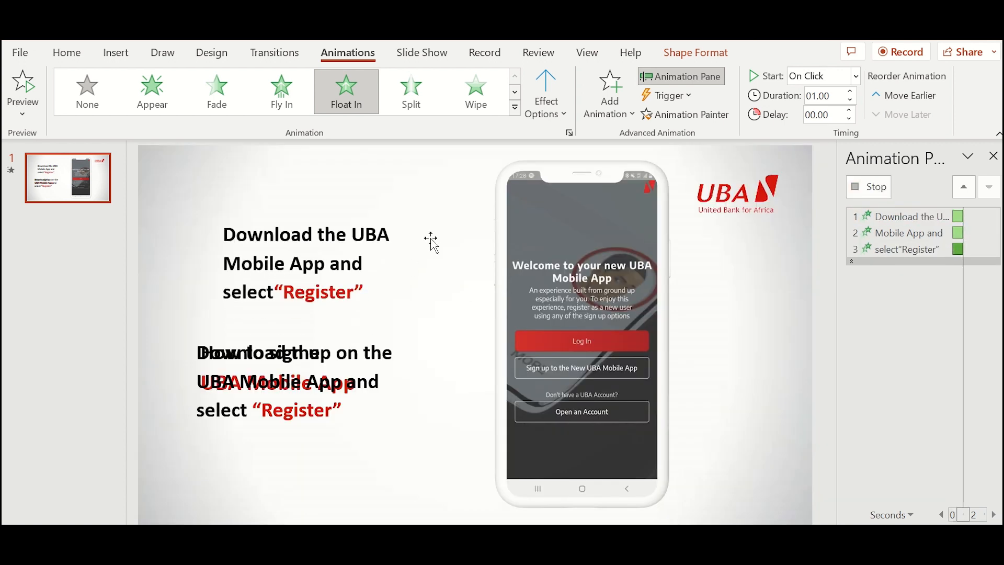
key("BackSpace")
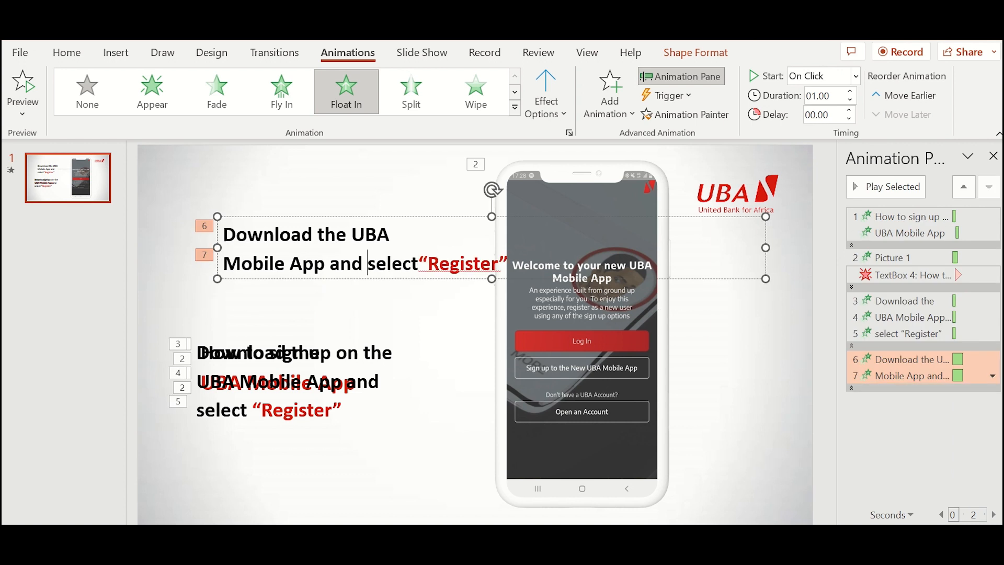
- Delete the top step text box and shift the lower step text slightly right
left_click(214, 216)
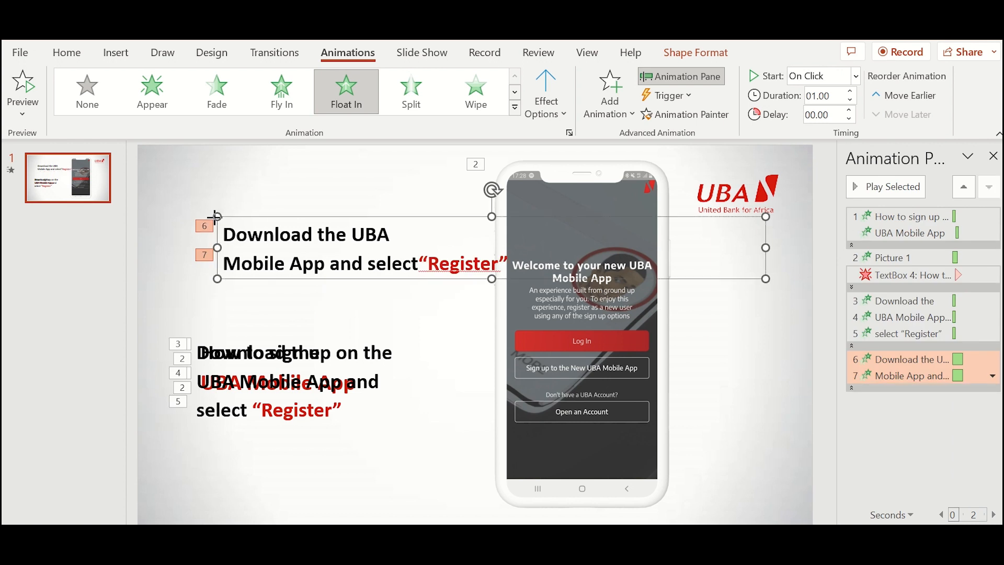
key("Delete")
left_click(240, 347)
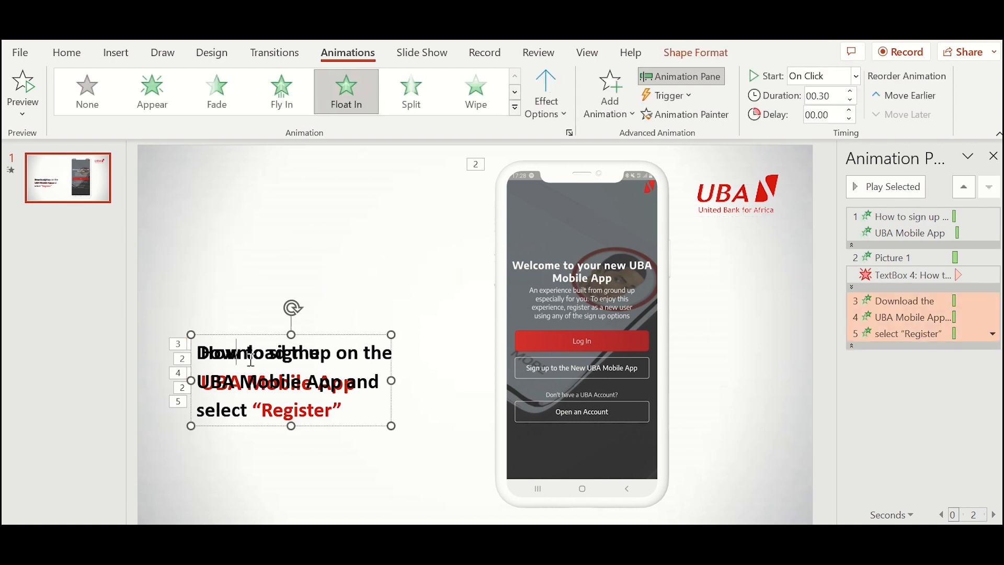
mouse_move(242, 332)
left_mouse_down()
mouse_move(233, 327)
mouse_move(245, 330)
left_mouse_up()
left_click(350, 298)
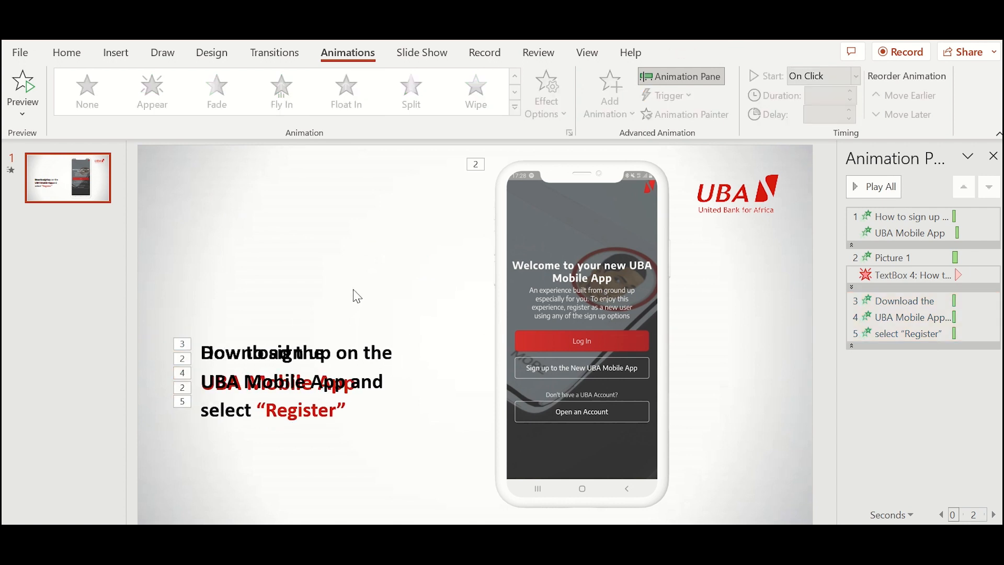
- Apply a Lines motion path animation to the phone mockup picture
left_click(575, 255)
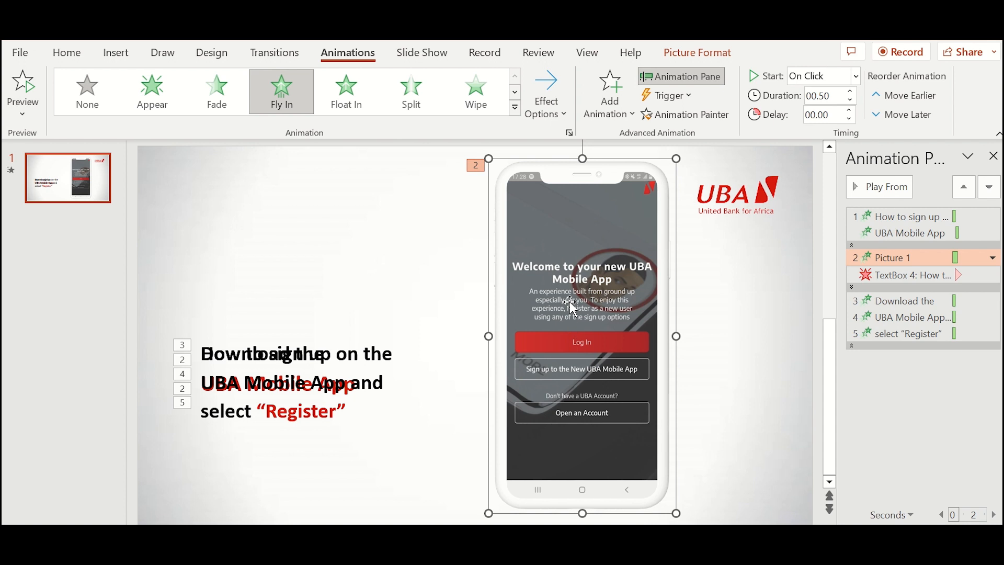
left_click(602, 127)
scroll(680, 346, "down", 5)
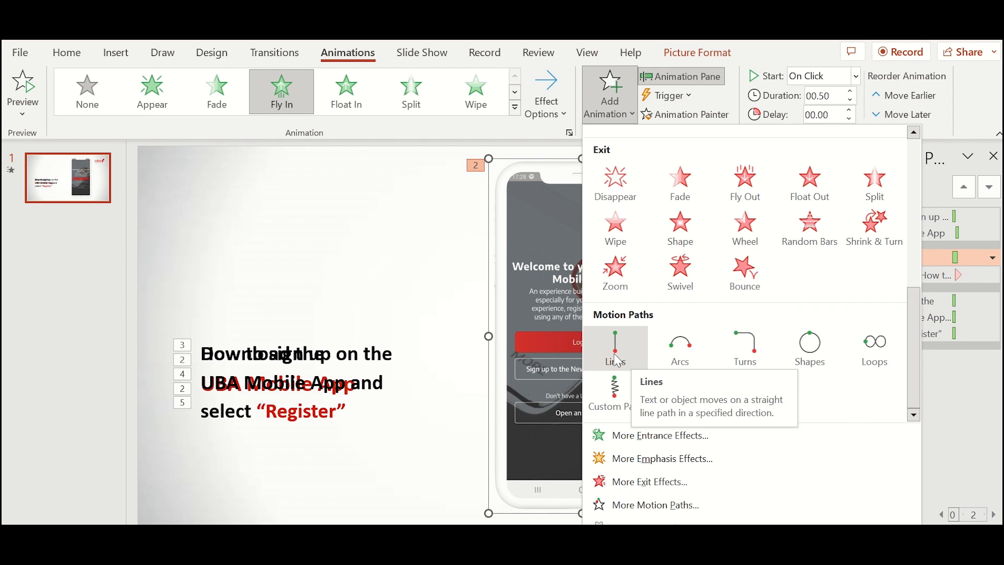
left_click(615, 356)
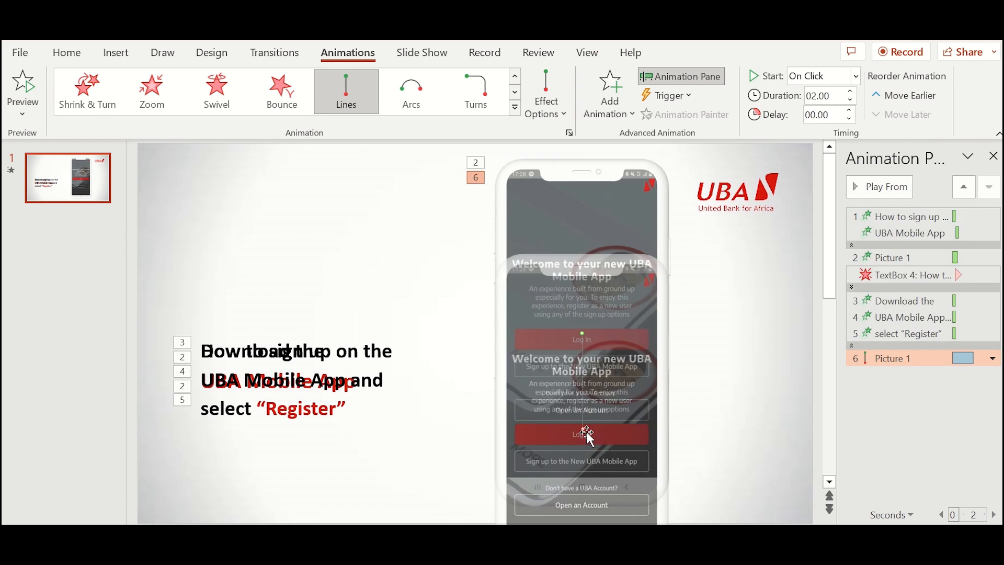
- Drag the phone motion path's end point upward and preview the motion
left_click_drag(586, 432, 582, 429)
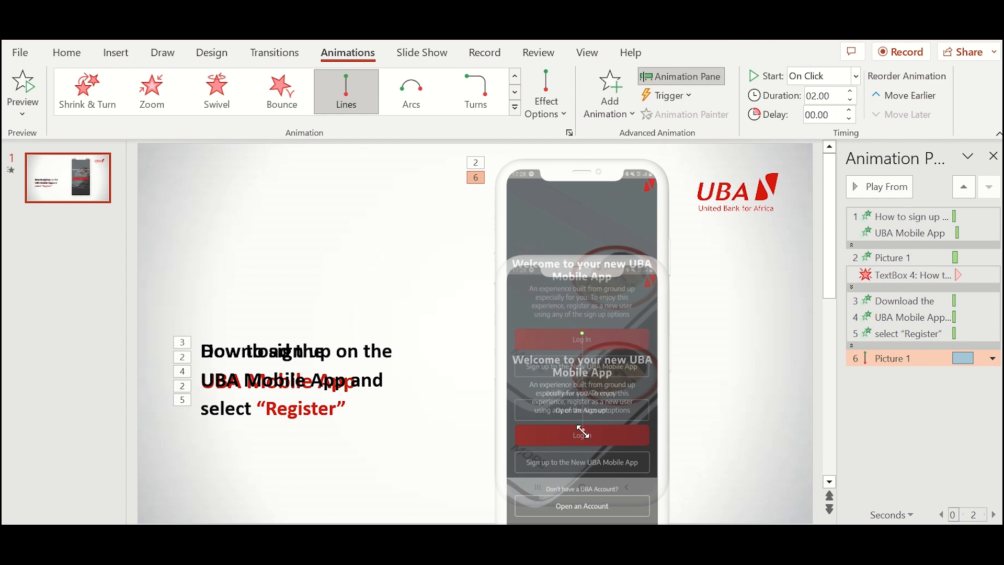
left_click_drag(583, 429, 599, 280)
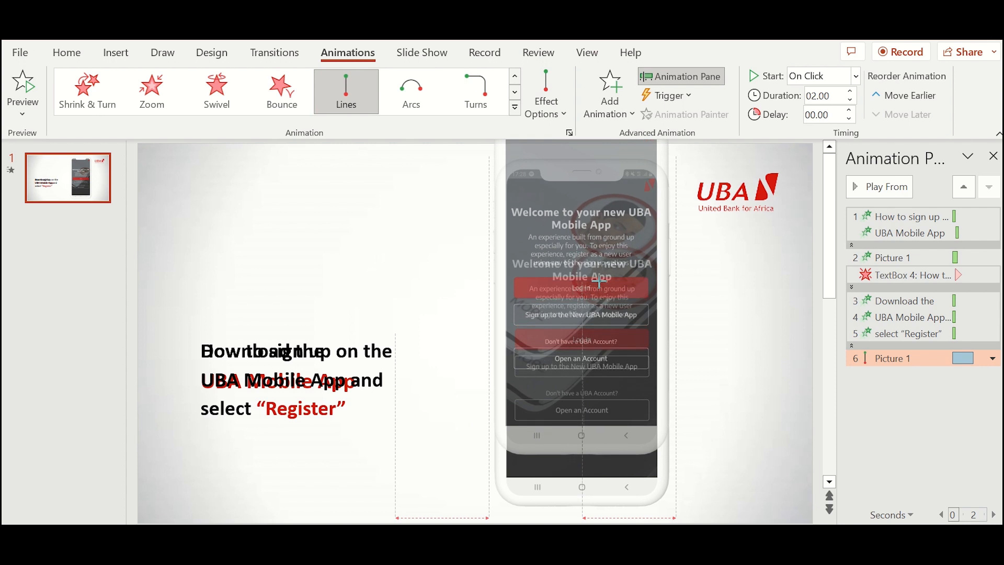
left_click_drag(600, 280, 600, 281)
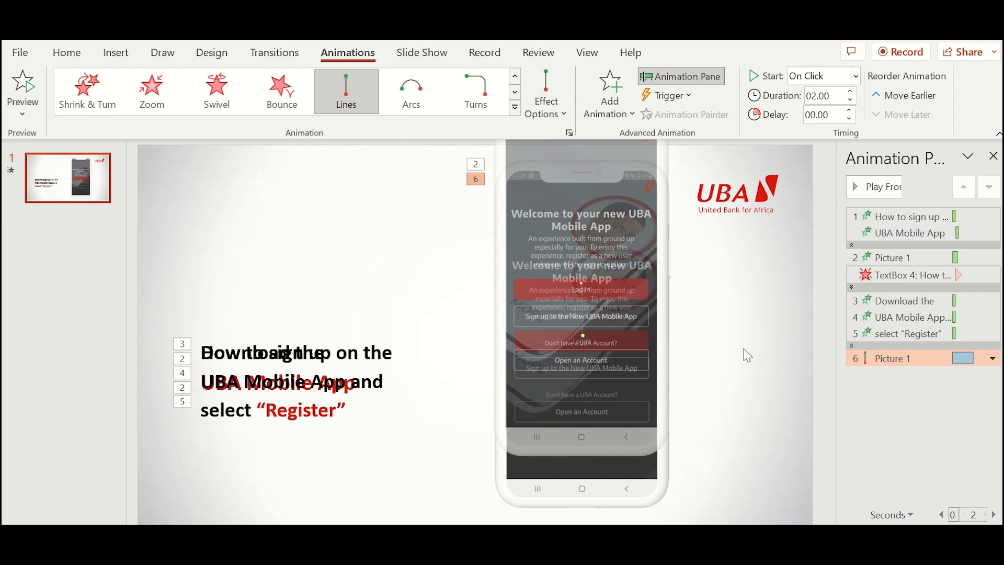
left_click(747, 354)
left_click(884, 361)
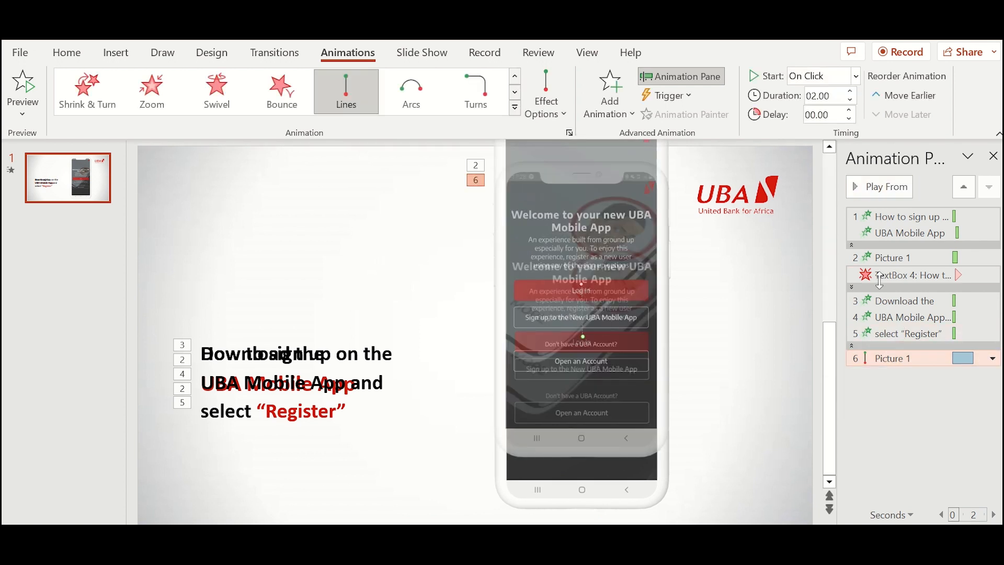
left_click(880, 188)
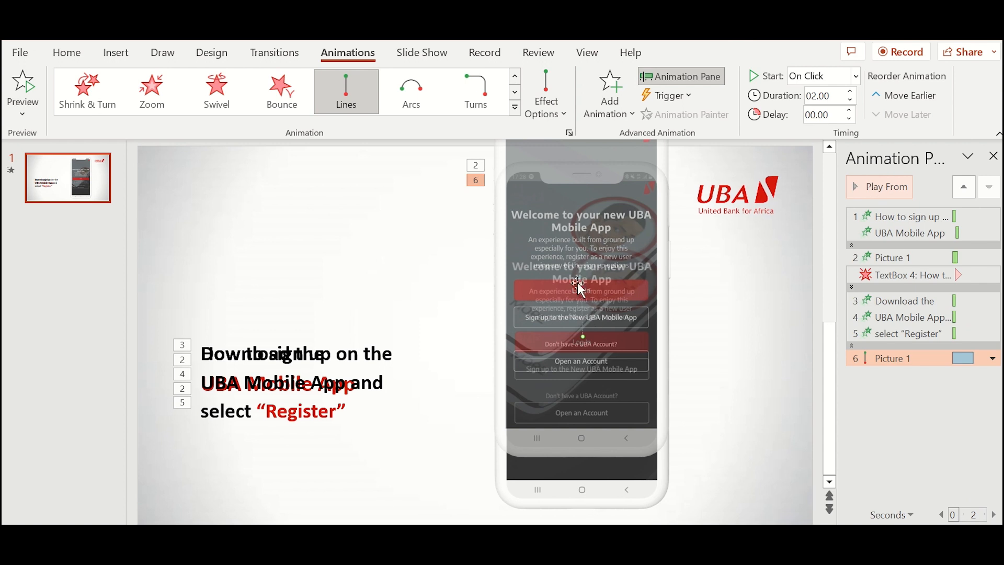
- Raise the path's end slightly, preview again, and set the Duration to 1.75 seconds
left_click_drag(579, 285, 584, 257)
left_click(819, 306)
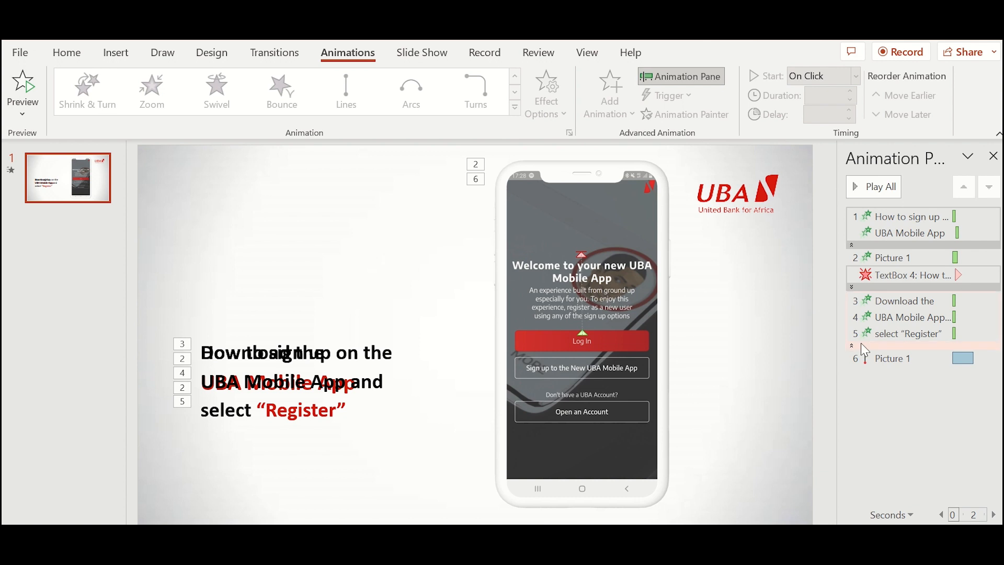
left_click(868, 356)
left_click(875, 193)
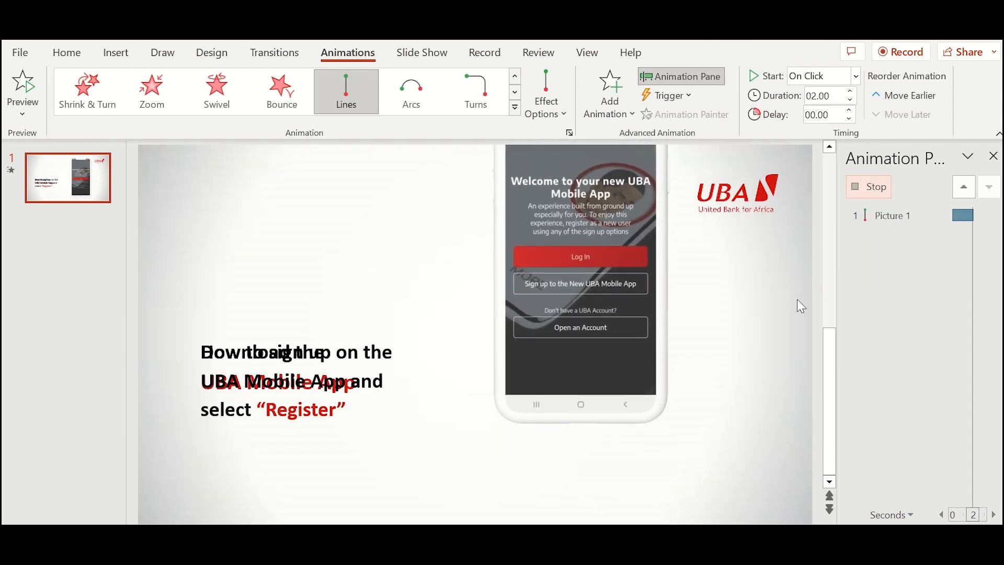
left_click(851, 100)
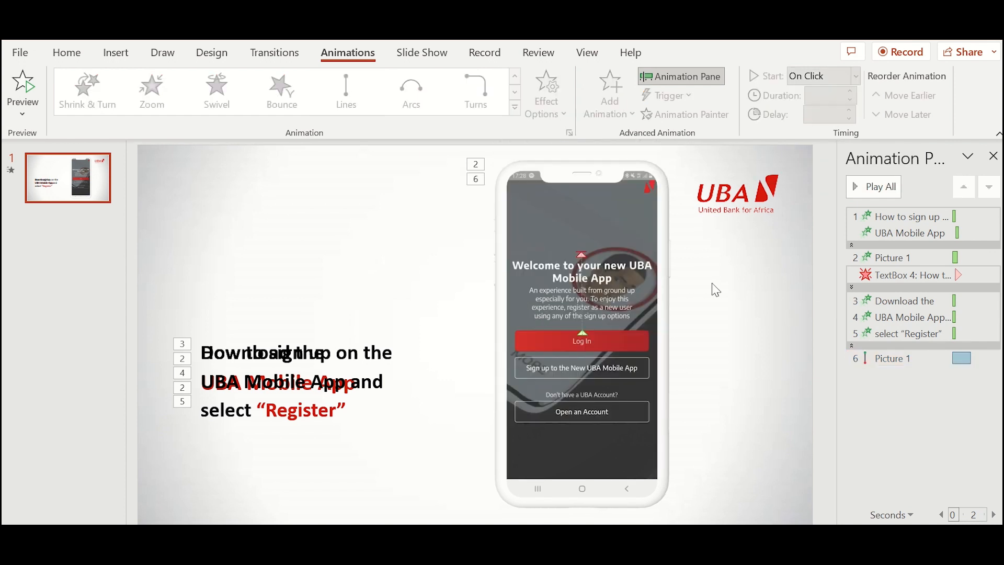
- Add a Disappear exit to the UBA logo, starting With Previous
left_click(743, 206)
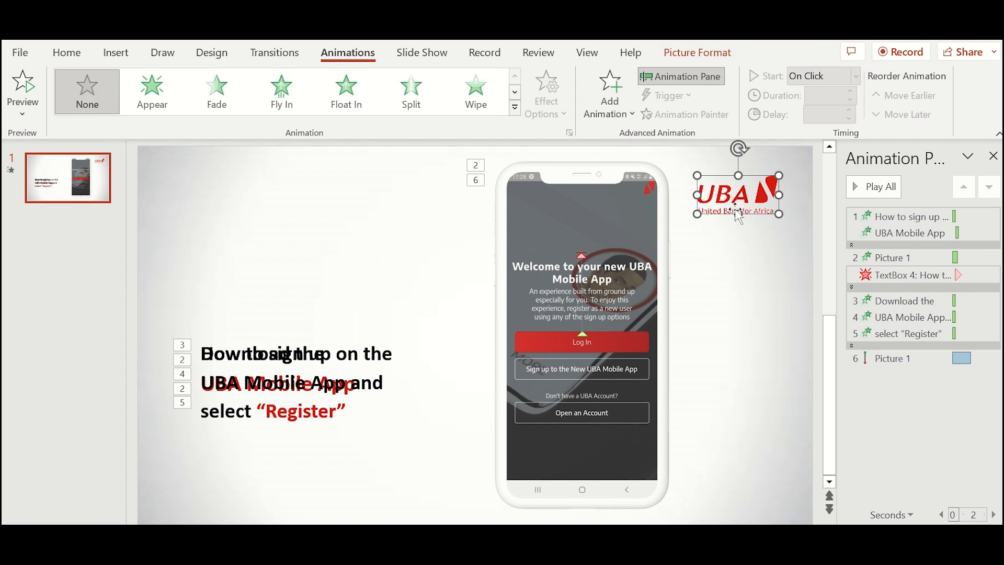
left_click(609, 116)
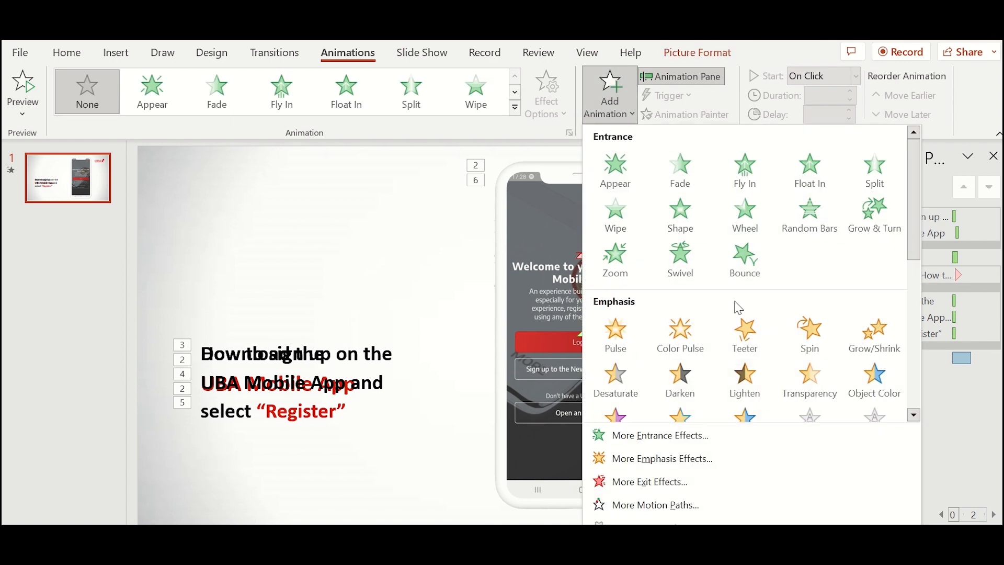
scroll(738, 321, "down", 5)
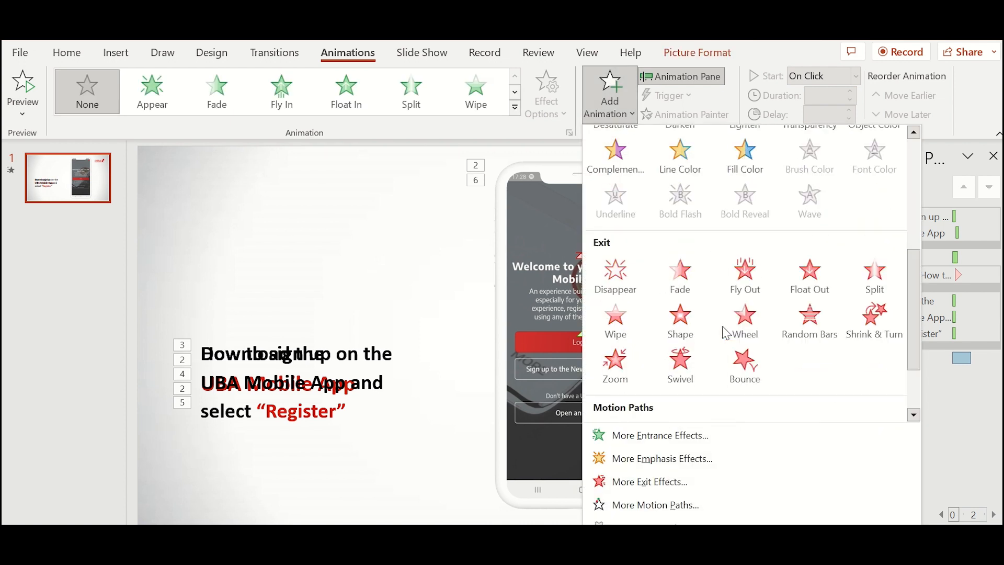
left_click(616, 282)
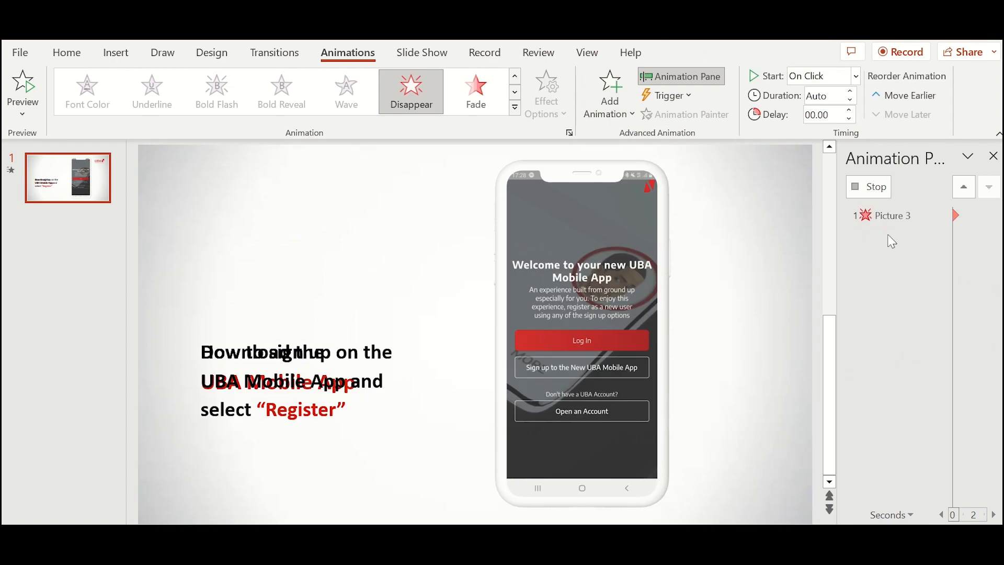
left_click(992, 374)
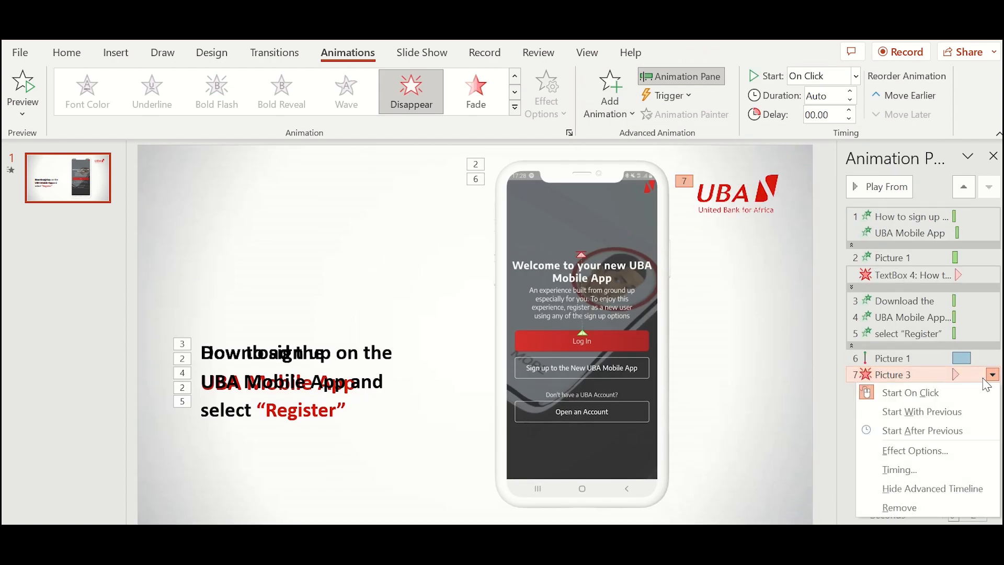
left_click(918, 419)
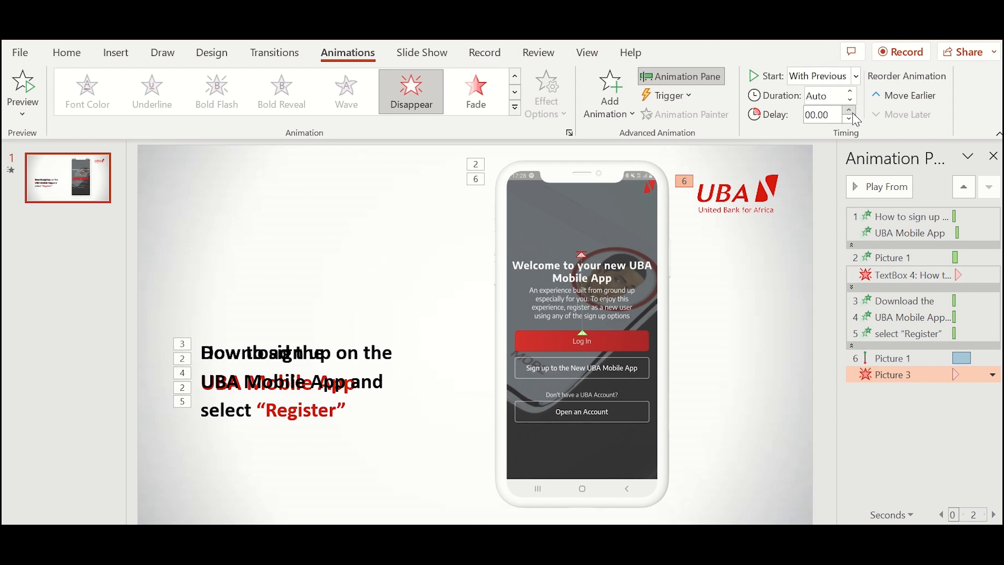
- Preview the slide and set the logo exit's Delay to 0.50 seconds
left_click(728, 340)
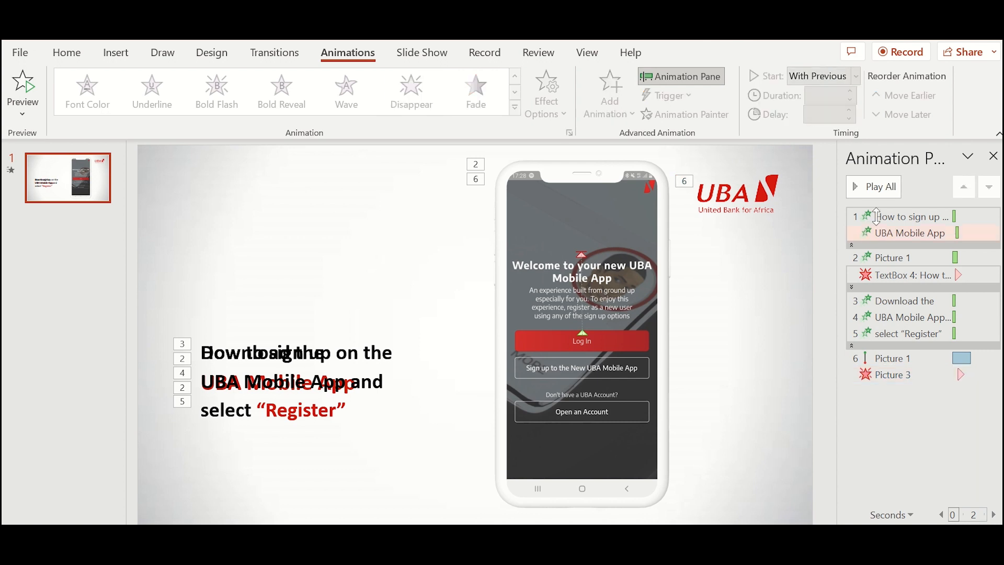
left_click(885, 192)
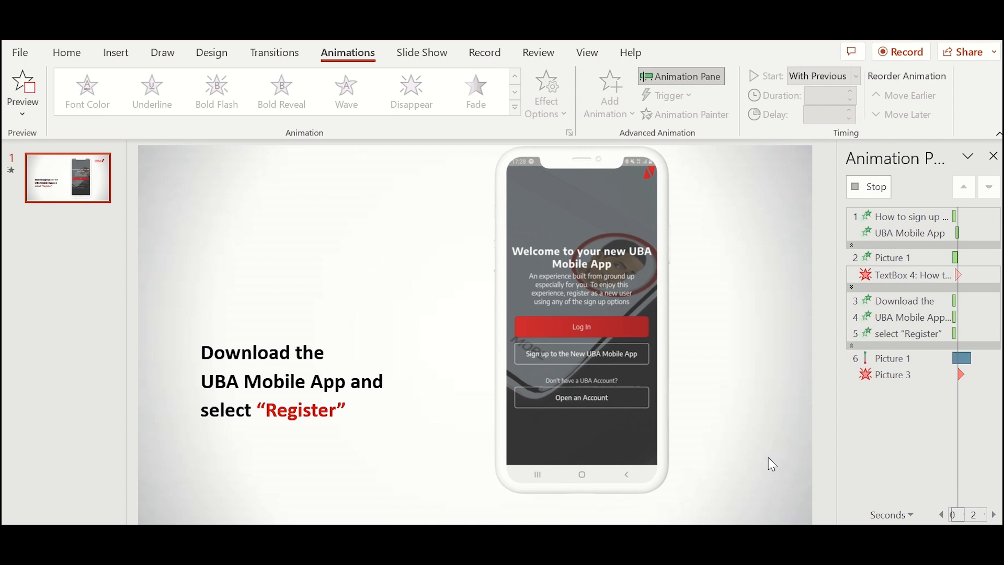
left_click(889, 374)
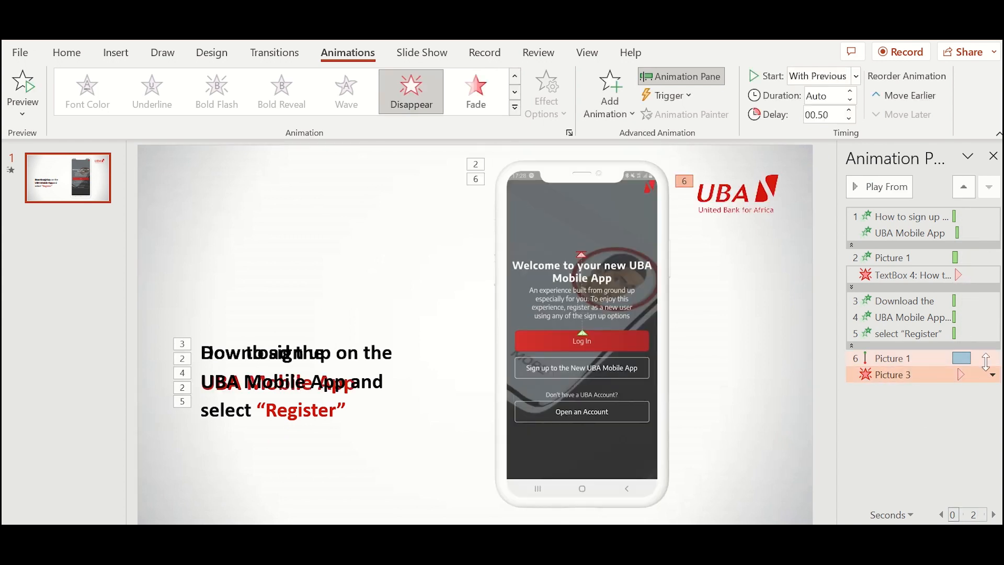
left_click(854, 118)
left_click(750, 360)
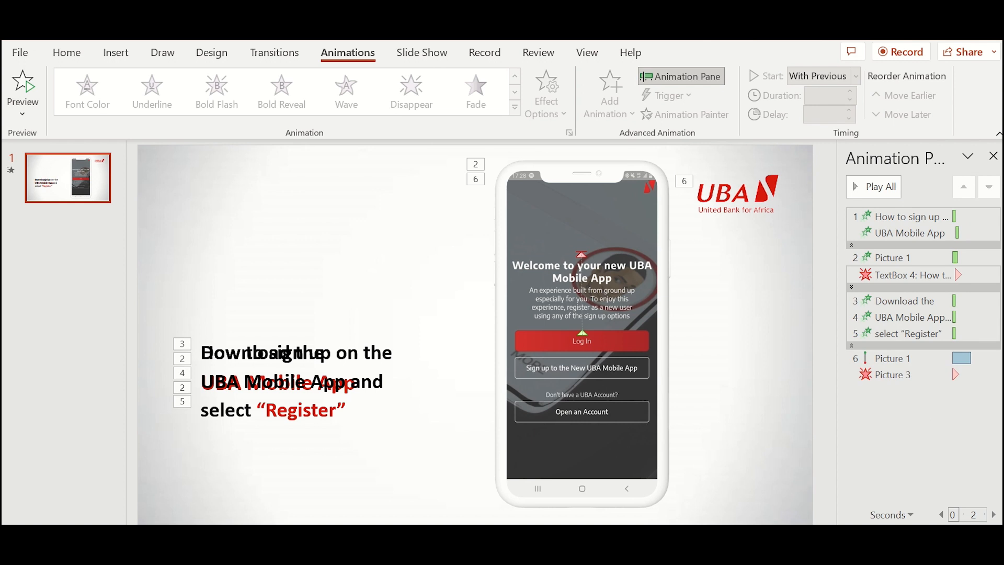
- Copy the ring loading icon from VIDEO TUTORIAL ASSETS and place it on the phone above the welcome text
left_click(470, 498)
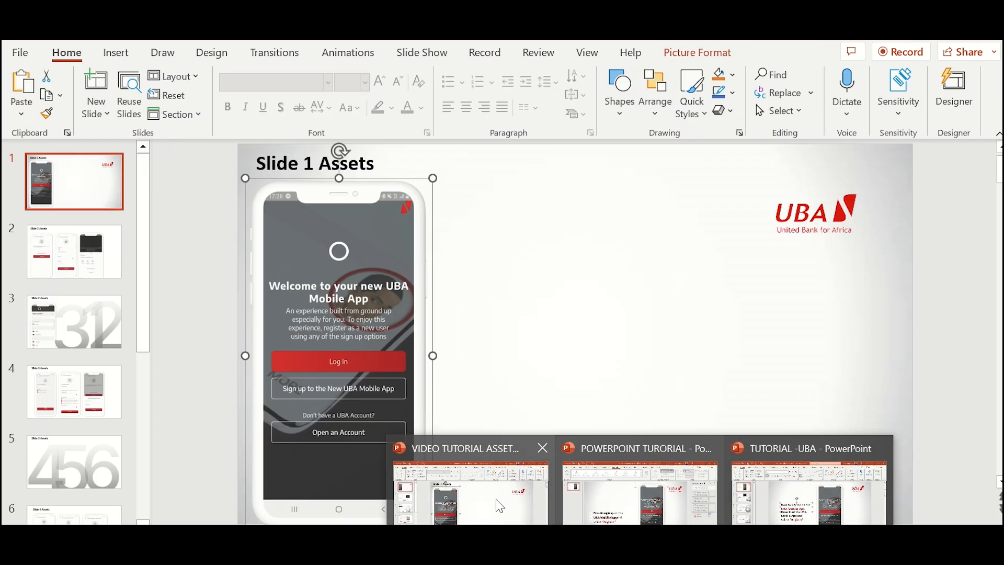
left_click(351, 246)
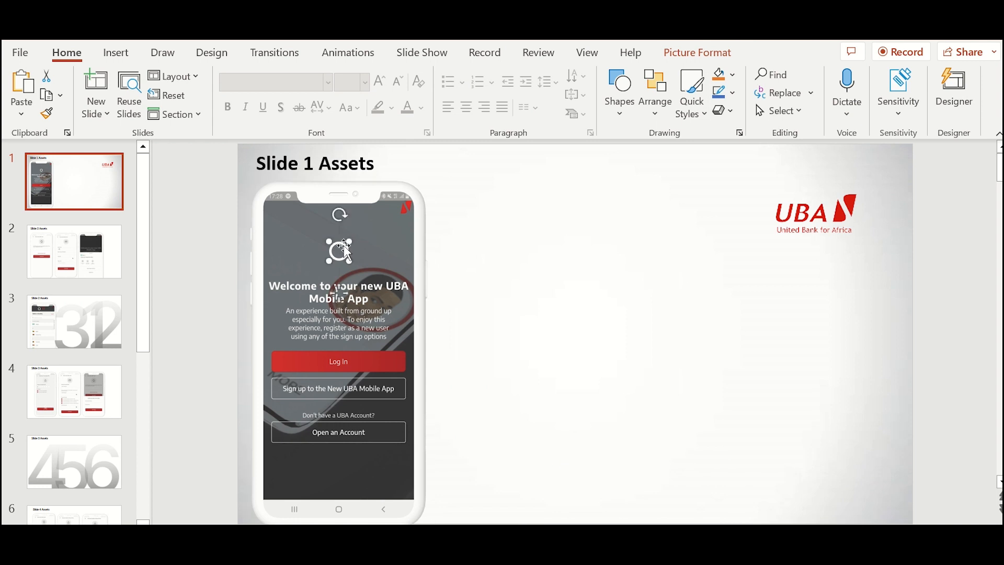
mouse_move(641, 528)
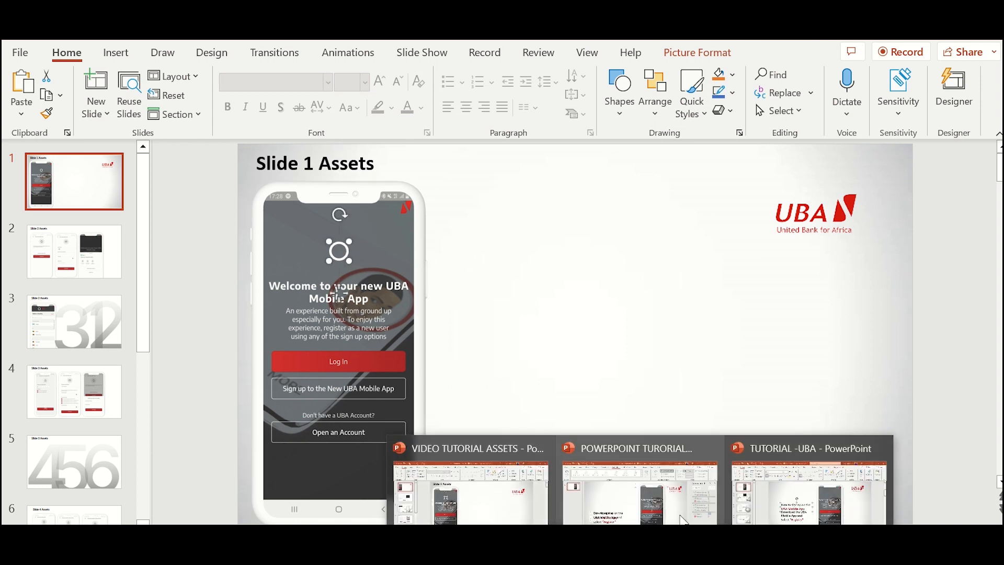
left_click(685, 519)
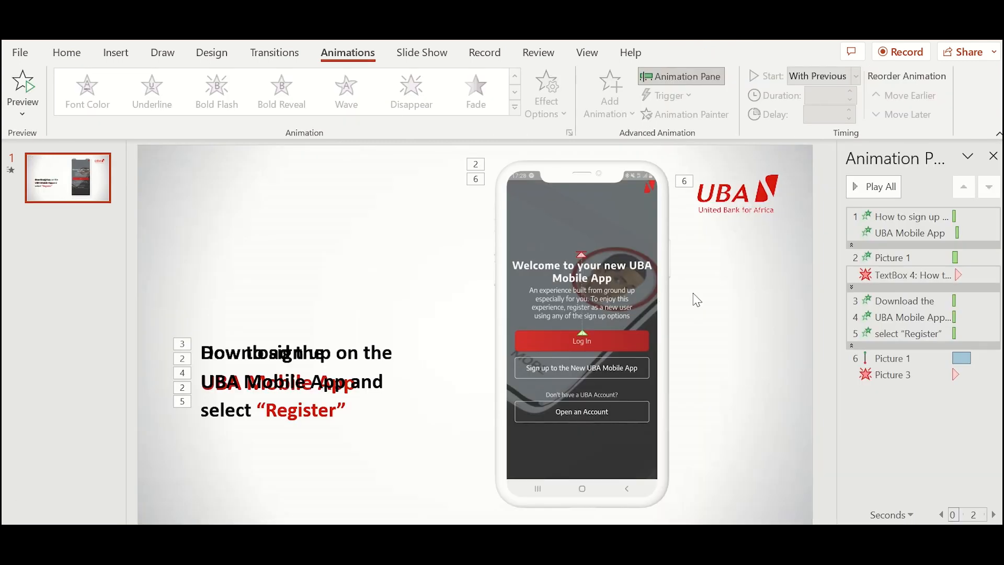
key("ctrl+v")
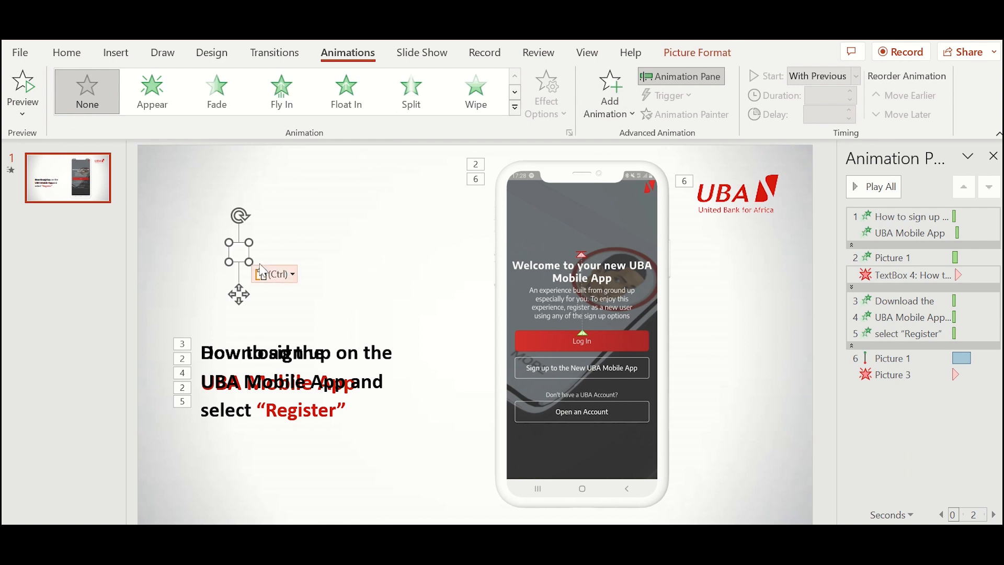
left_click_drag(484, 307, 591, 265)
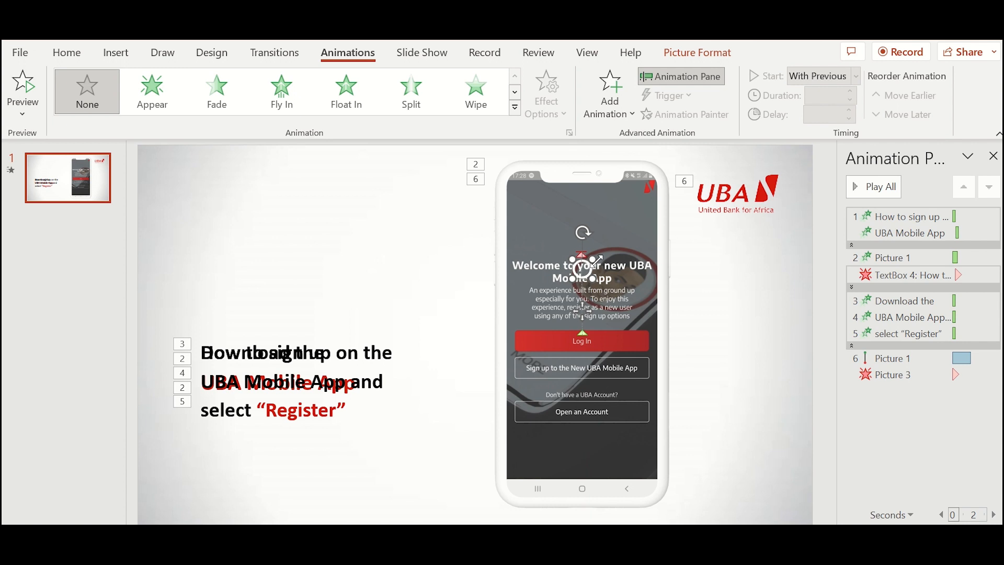
key("Down")
key("Down")
key("Down")
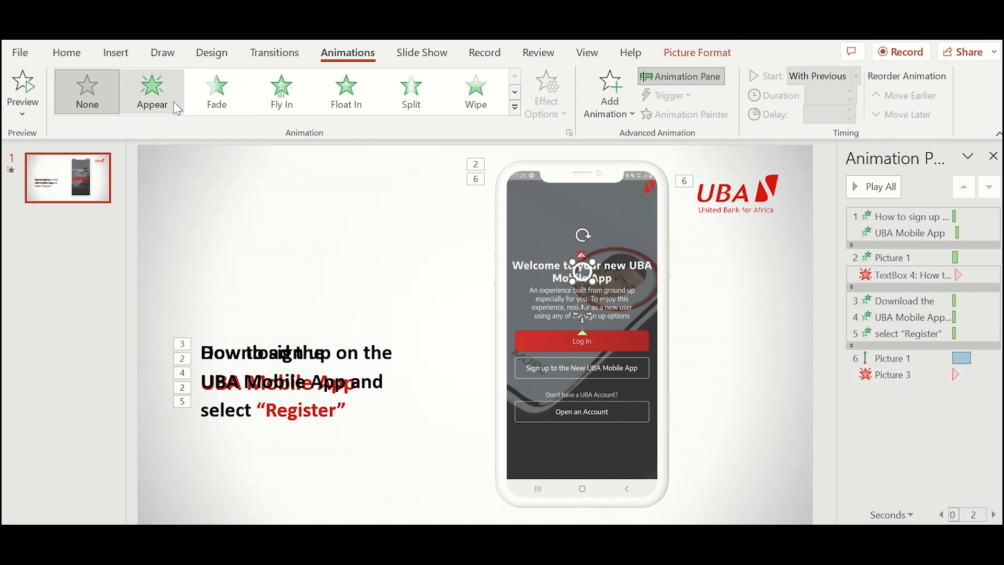
- Give the ring icon an Appear entrance followed by a Zoom entrance
left_click(152, 97)
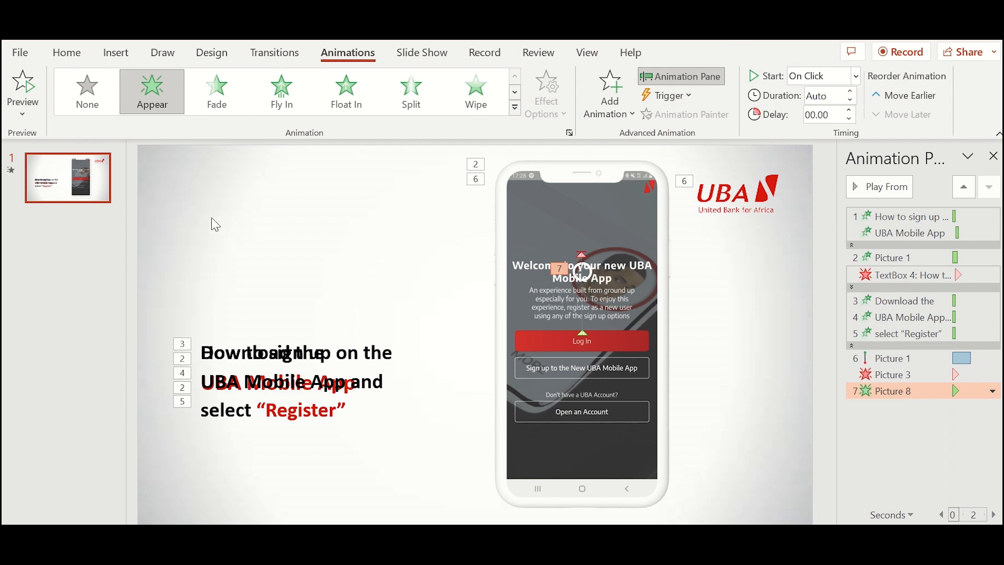
left_click(732, 198)
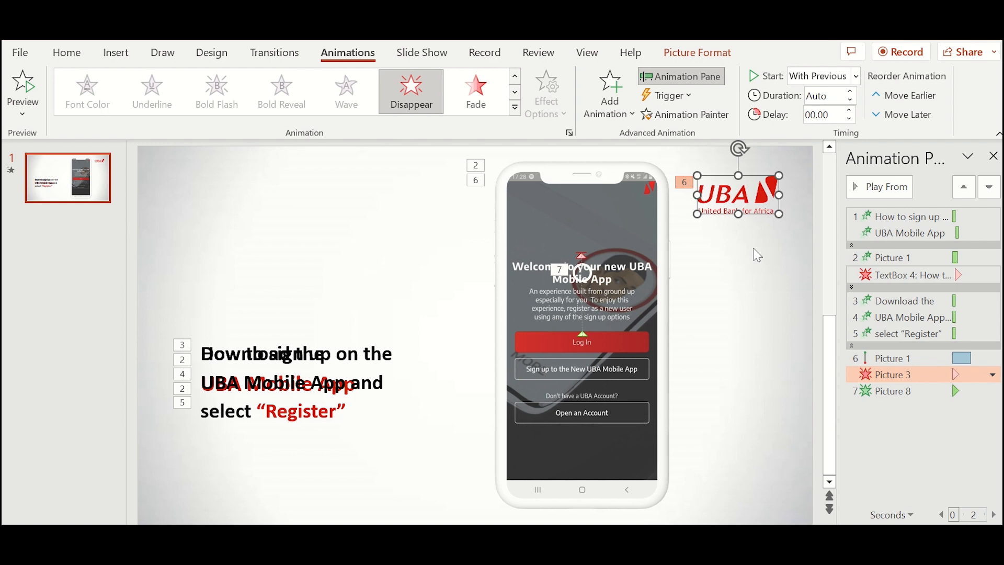
left_click(592, 282)
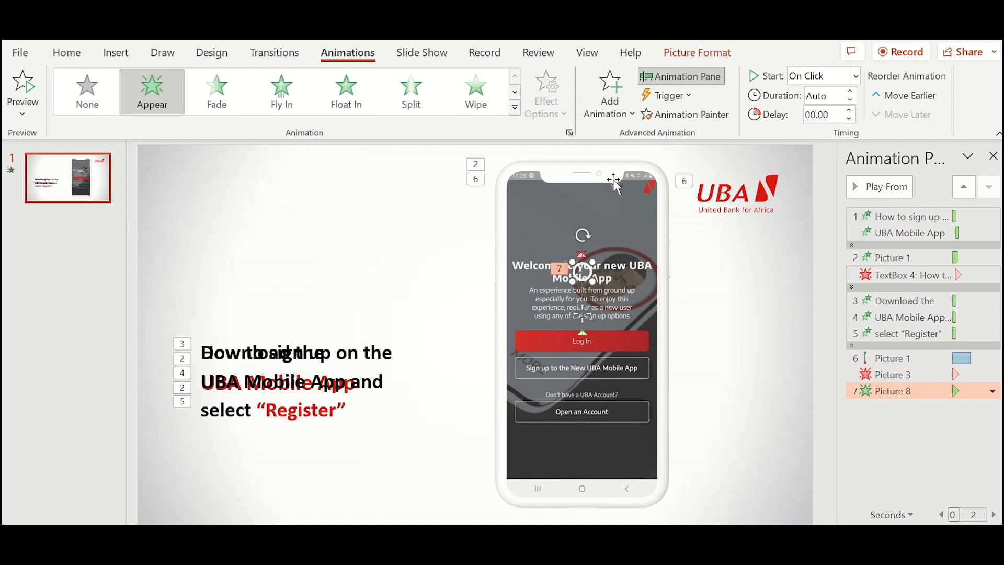
left_click(609, 121)
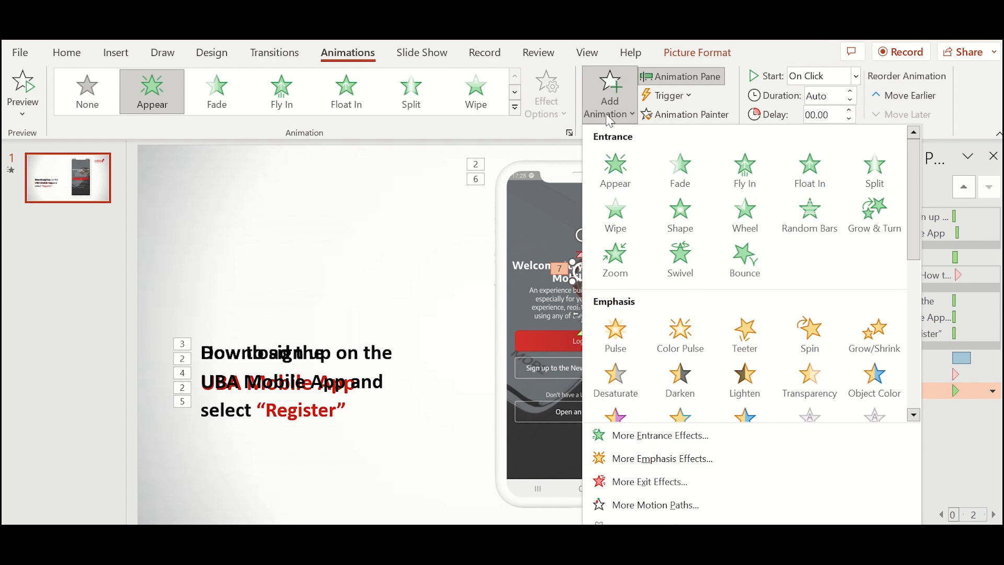
left_click(626, 273)
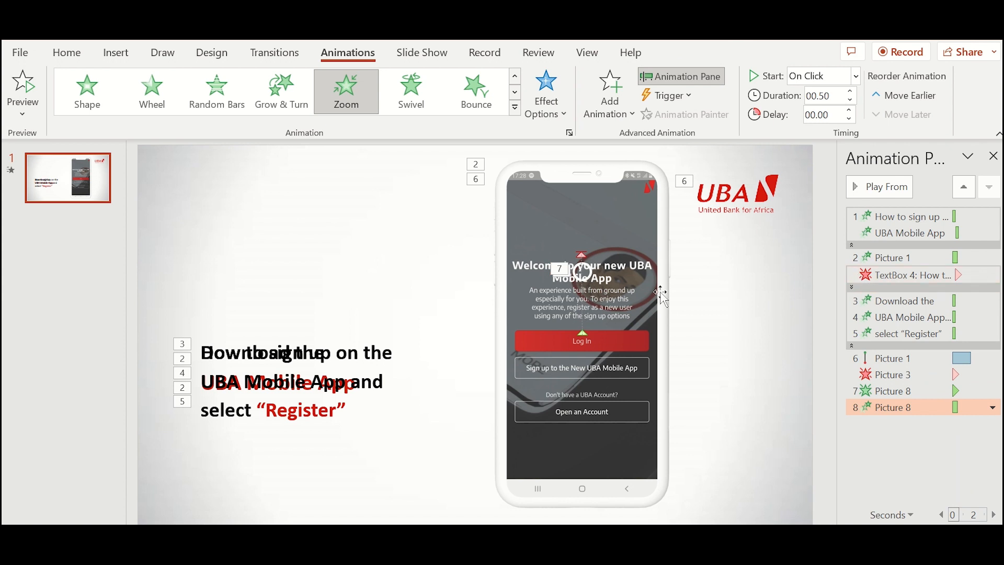
- Add a second Zoom entrance to the circle graphic and select its Picture 8 rows
left_click(578, 270)
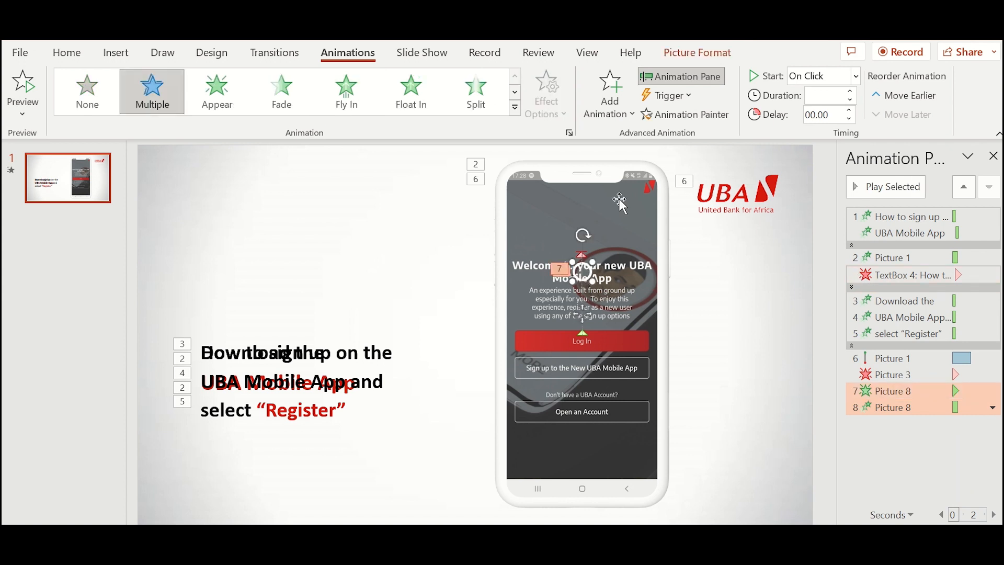
left_click(609, 94)
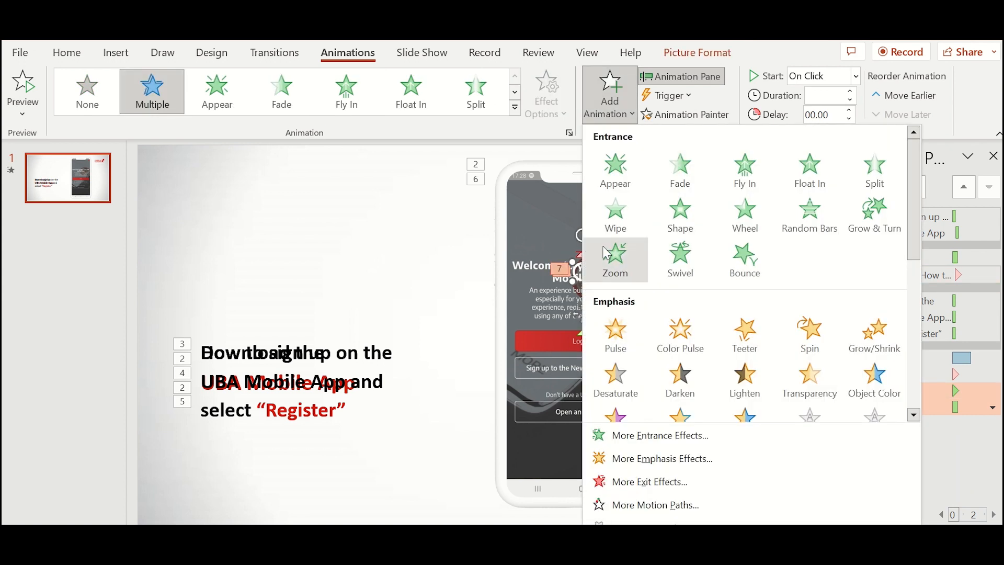
left_click(615, 258)
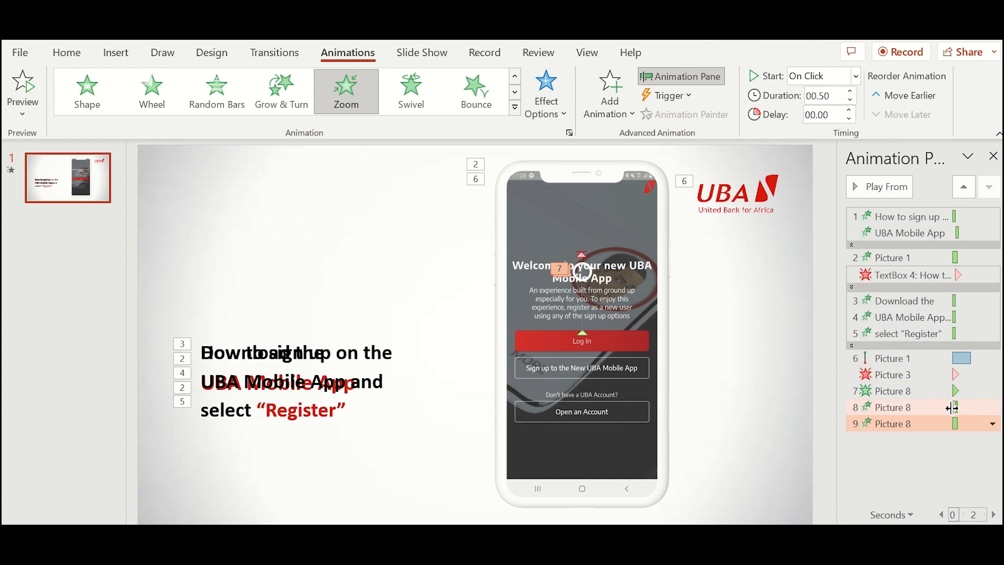
left_click(907, 409)
left_click(901, 391)
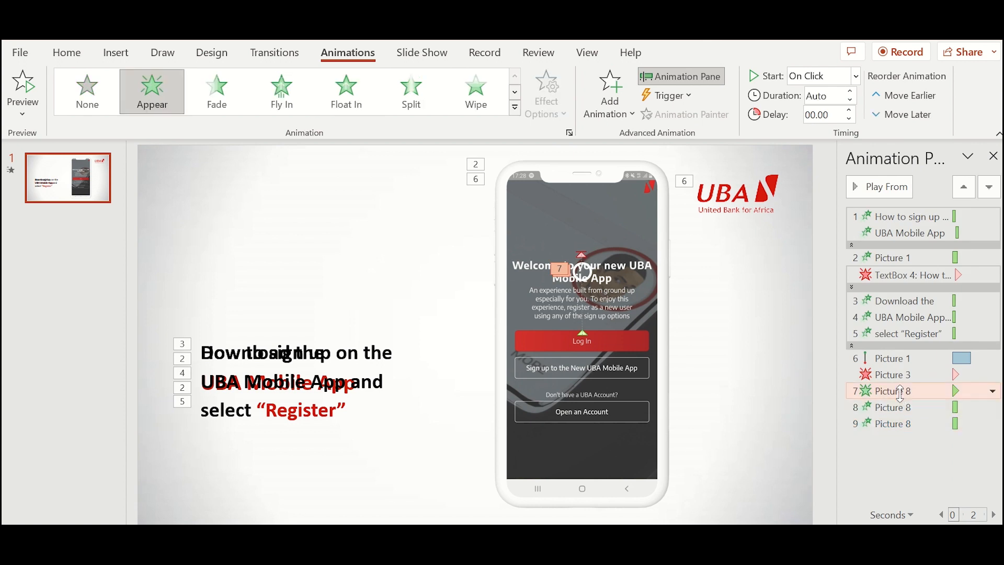
- Set the Appear and both Zoom animations of Picture 8 to start After Previous
left_click(993, 391)
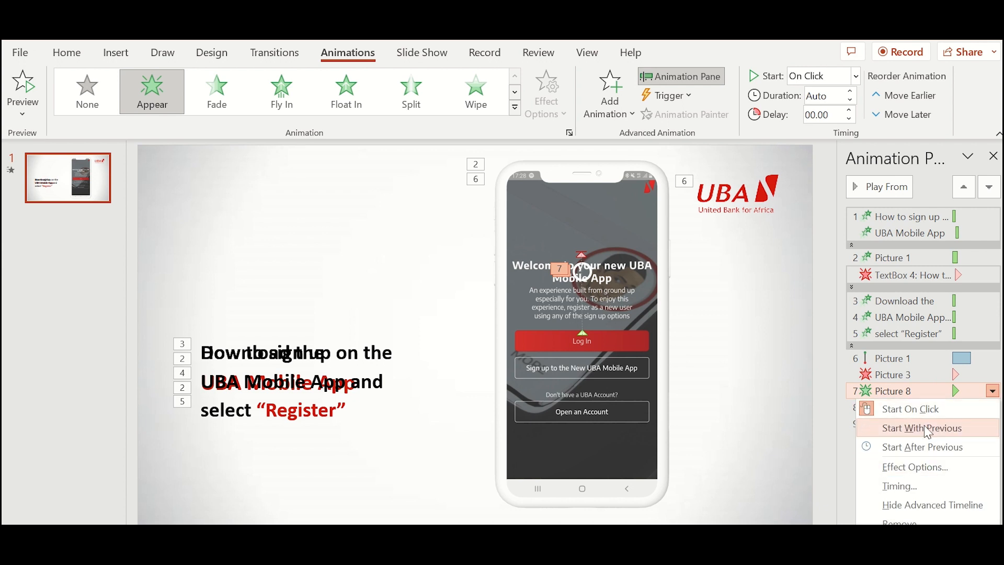
left_click(929, 448)
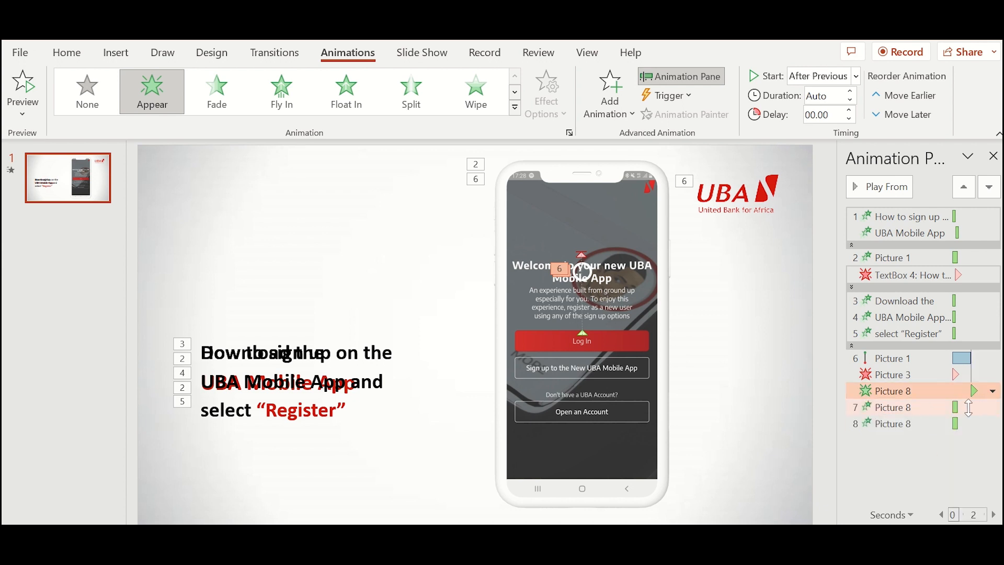
left_click(907, 407)
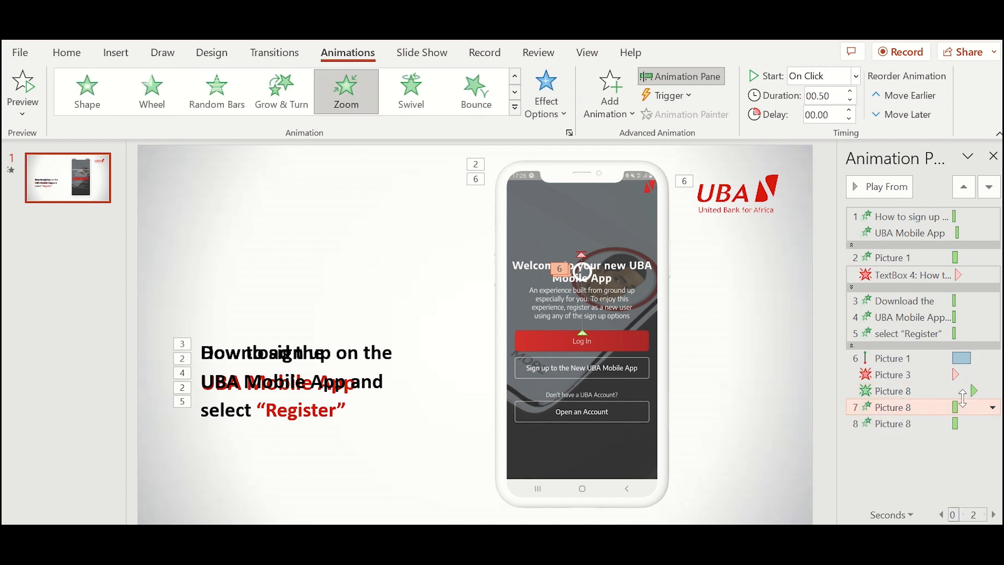
left_click(994, 409)
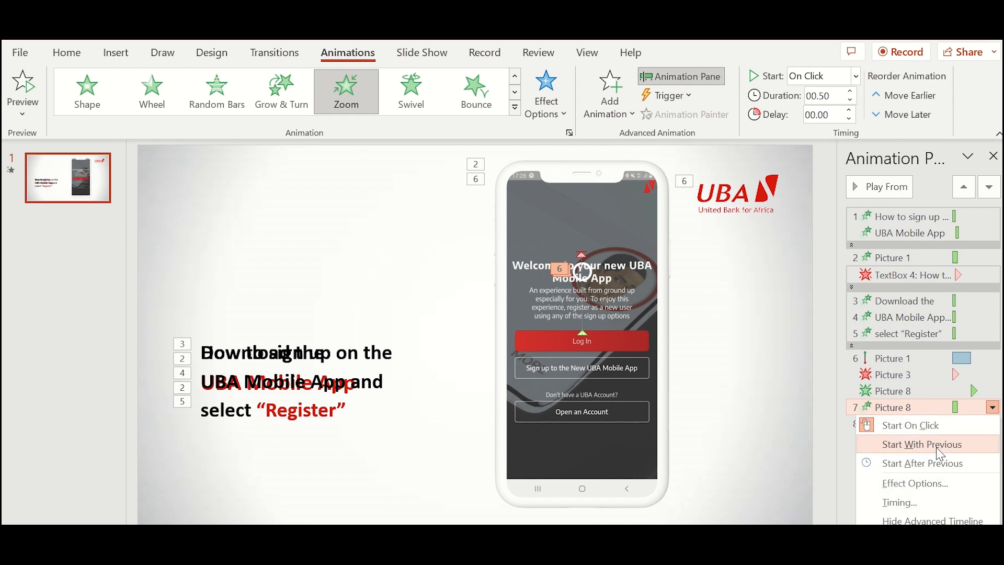
left_click(918, 467)
left_click(979, 423)
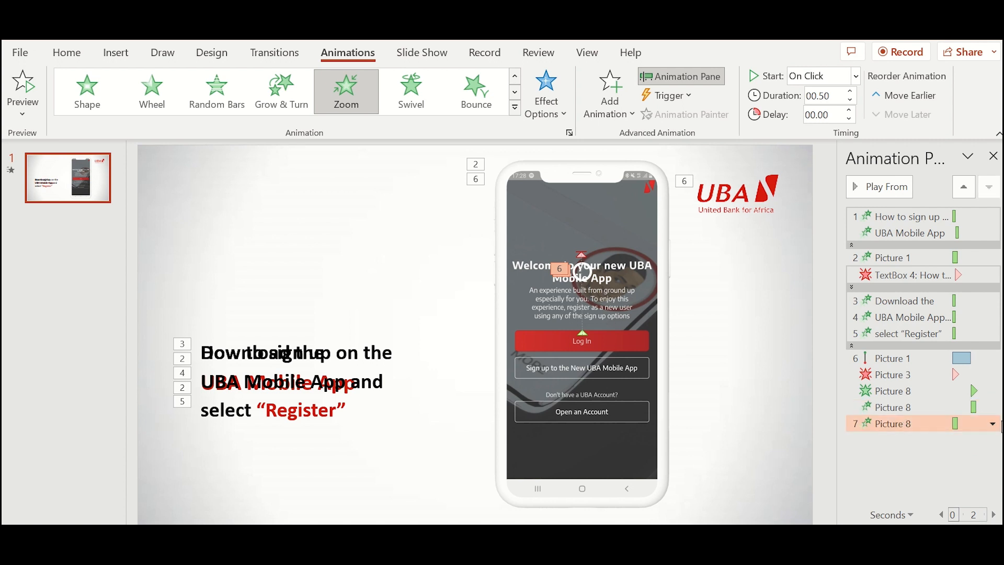
left_click(993, 424)
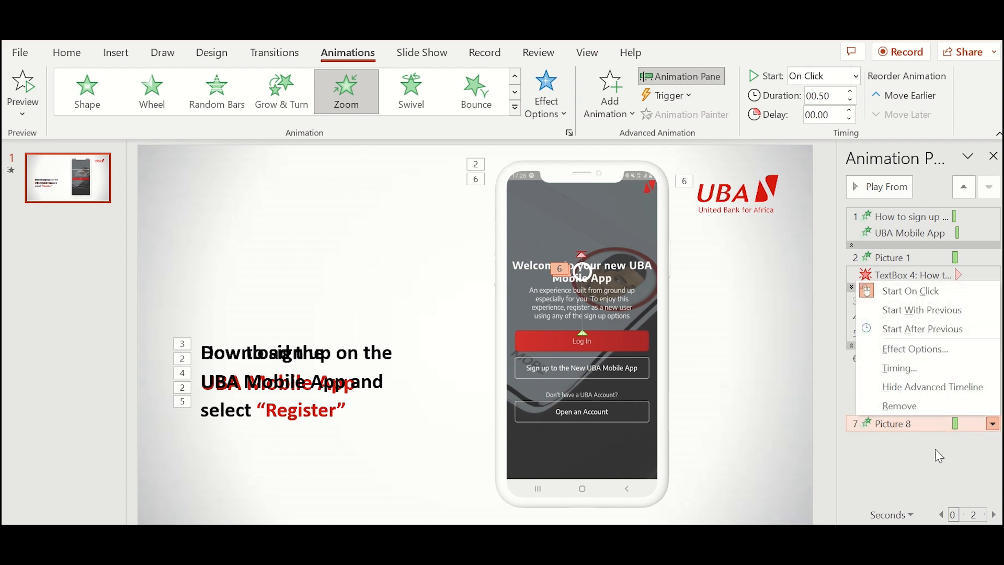
left_click(921, 329)
- Preview the animations starting from the phone picture's motion path
left_click(712, 362)
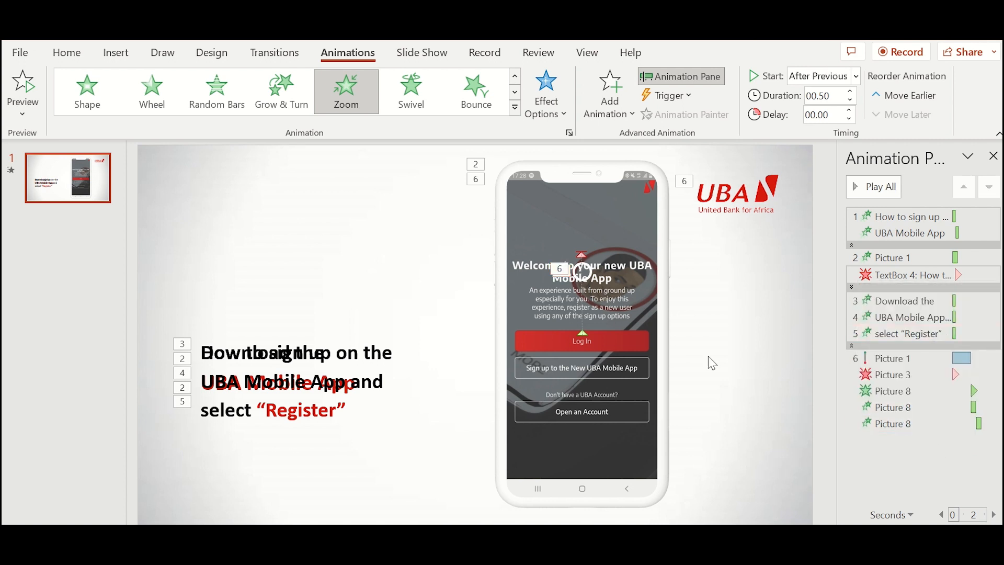
left_click(871, 359)
left_click(866, 187)
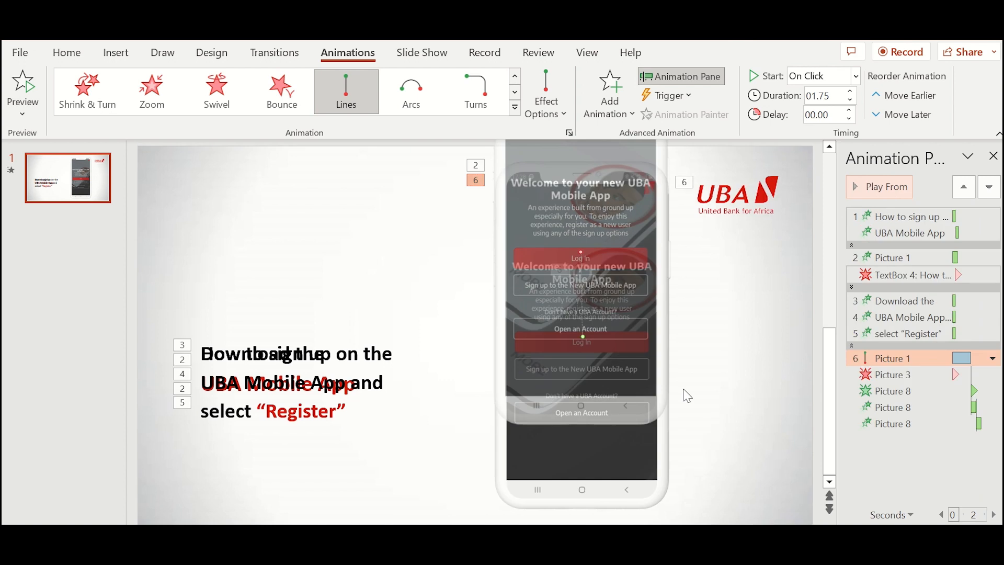
- Nudge the circle graphic down on the phone screen and preview from the phone's motion path
left_click(740, 366)
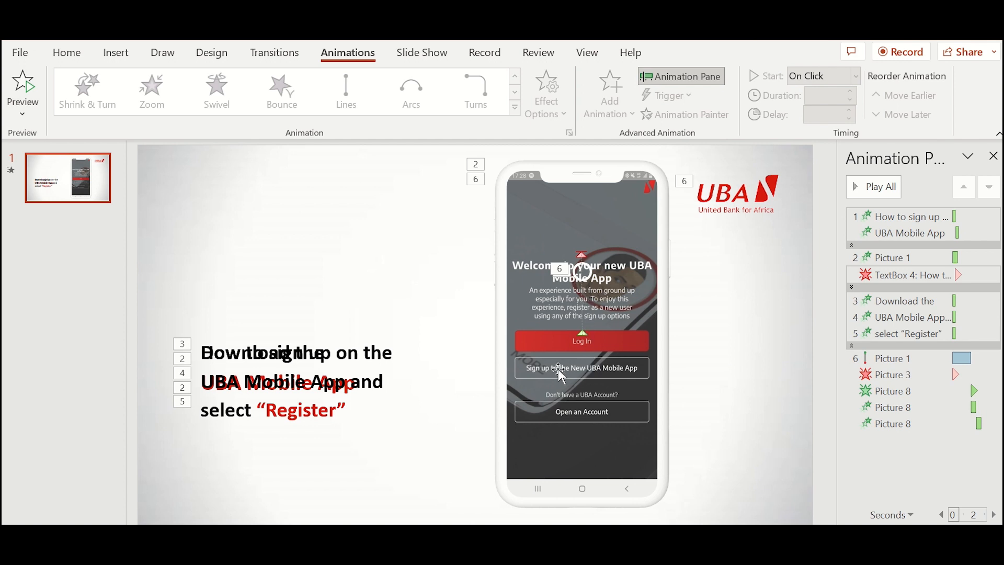
left_click(589, 273)
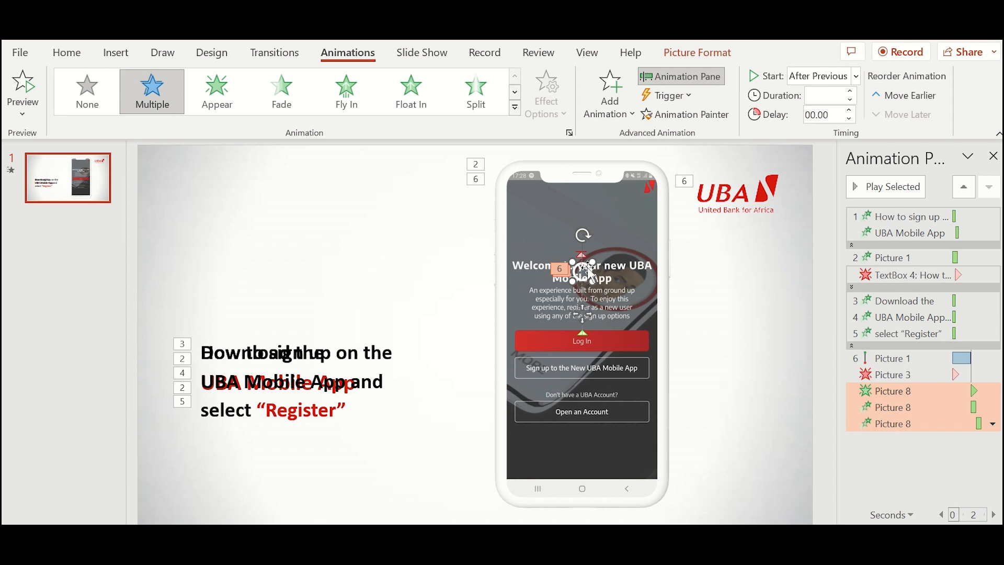
key("Down")
key("Down")
key("Down")
key("Down")
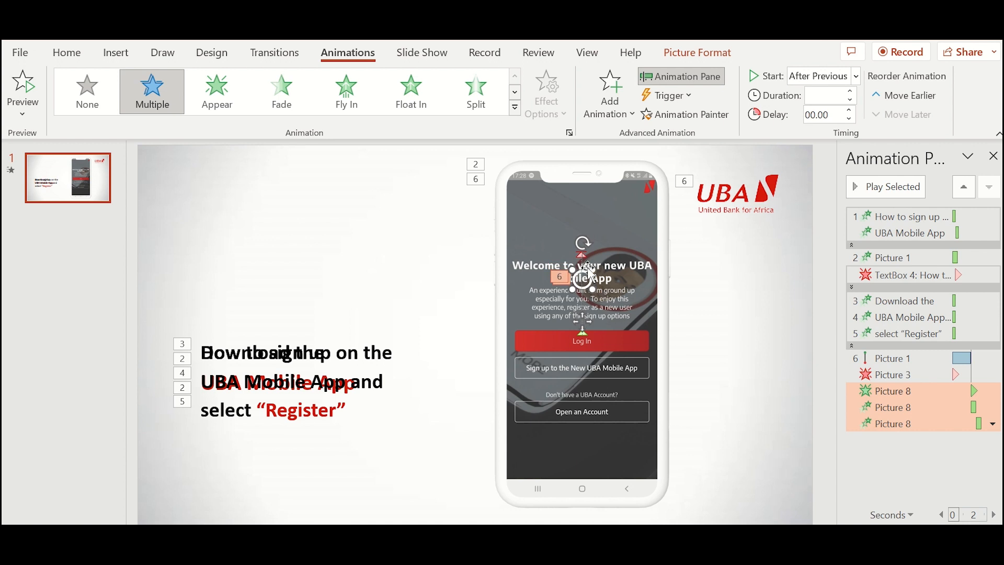
left_click(732, 294)
left_click(874, 366)
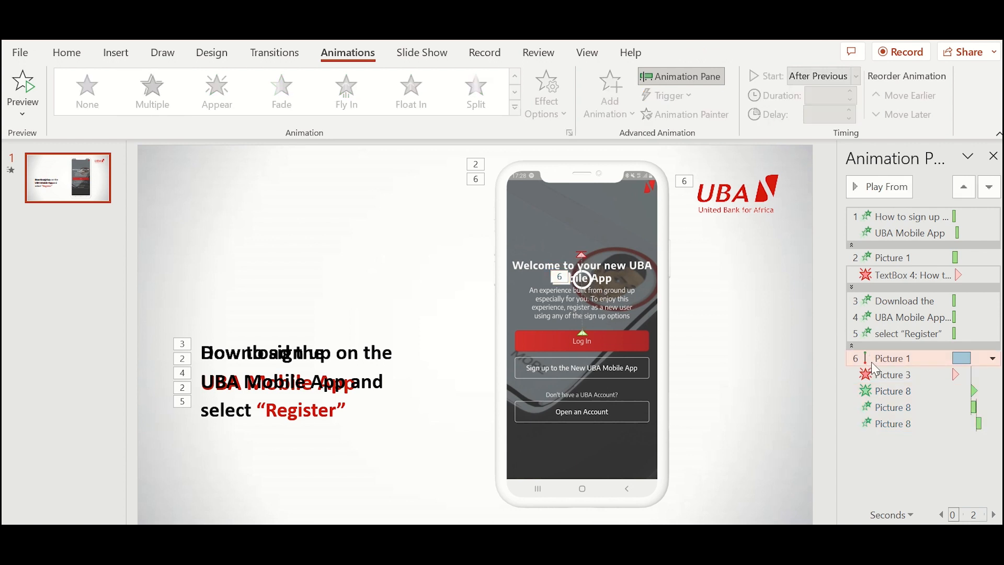
left_click(866, 189)
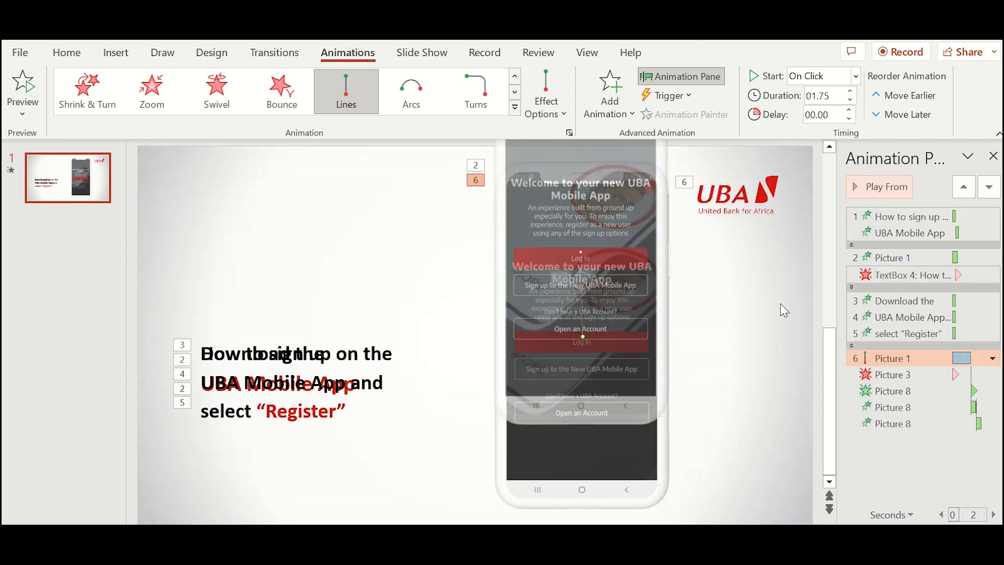
- Nudge the tap-circle slightly lower again and replay the animations from Picture 1's motion
left_click(592, 281)
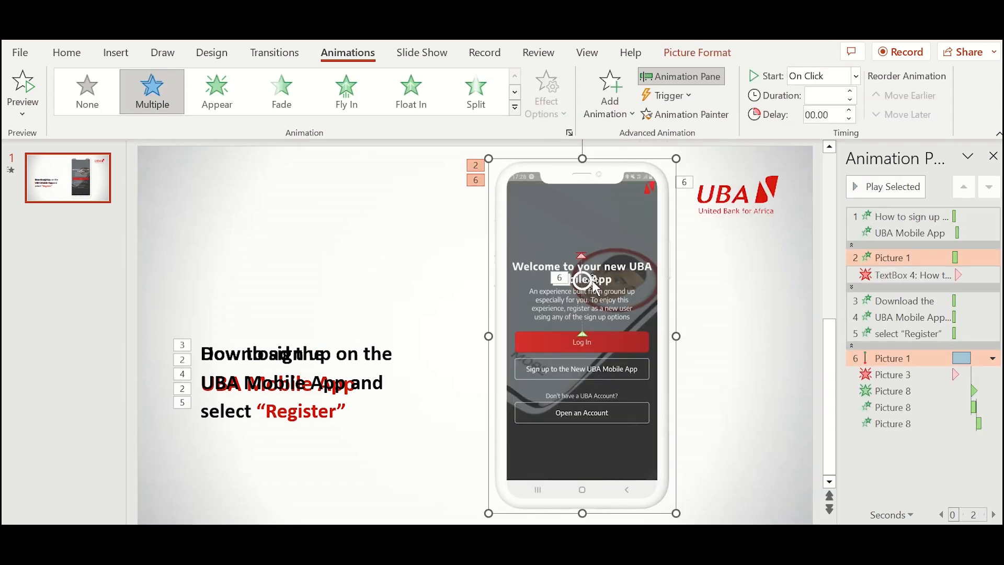
left_click(593, 283)
key("ctrl+Down")
key("ctrl+Down")
key("ctrl+Down")
key("ctrl+Down")
key("ctrl+Down")
key("ctrl+Down")
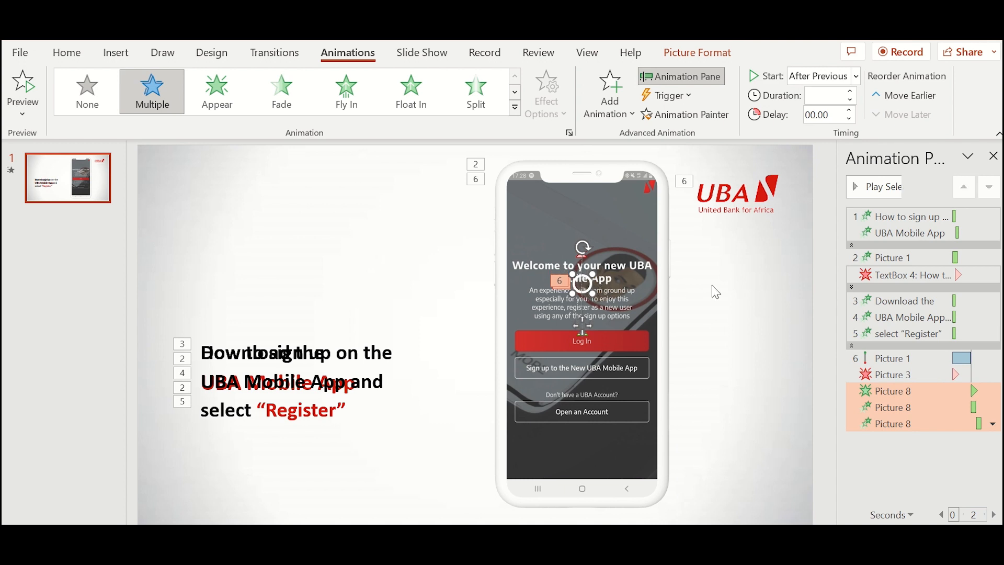
left_click(870, 358)
left_click(855, 194)
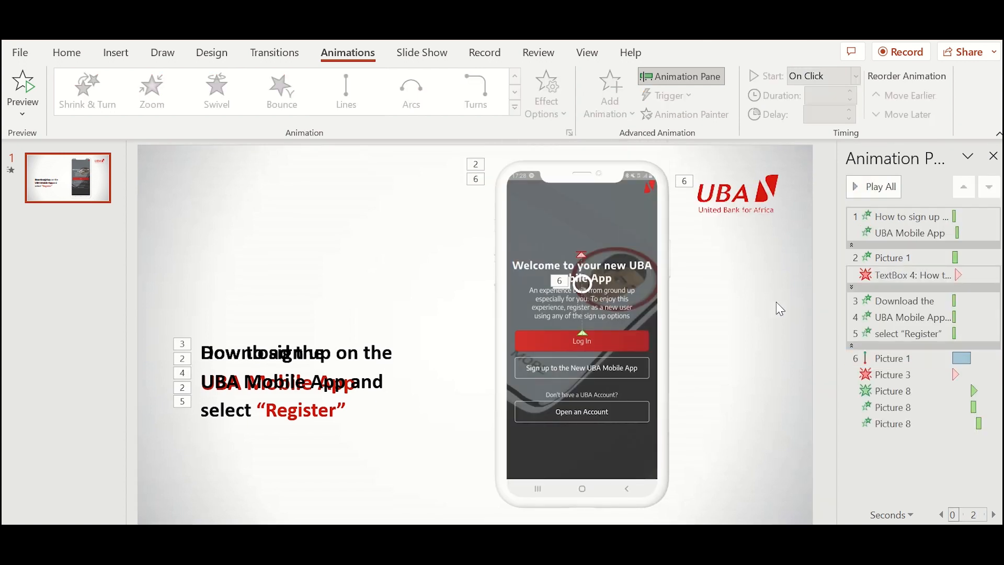
left_click(855, 195)
mouse_move(640, 562)
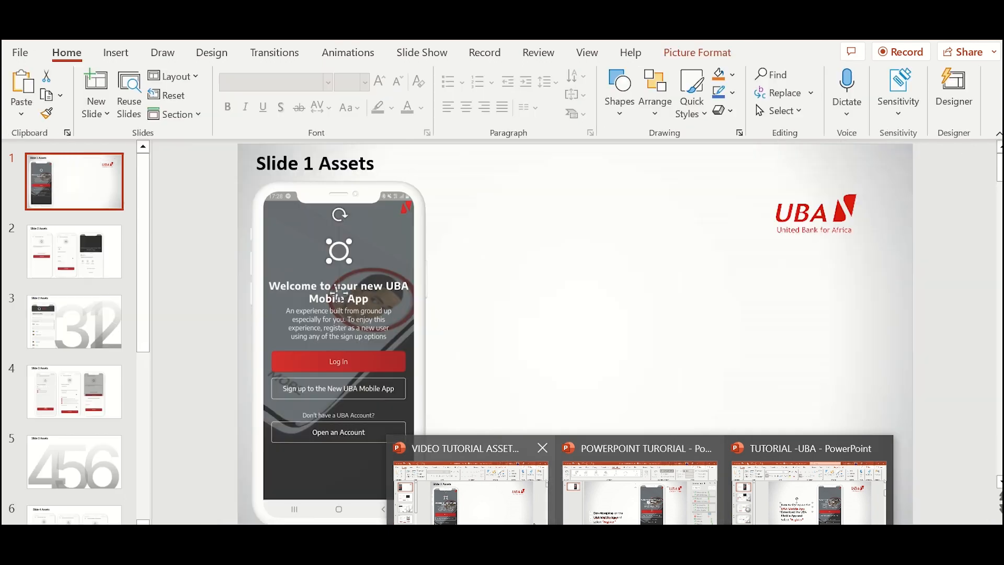
- Switch to the other tutorial presentation and preview slide 2's Enroll with card step animations
left_click(639, 486)
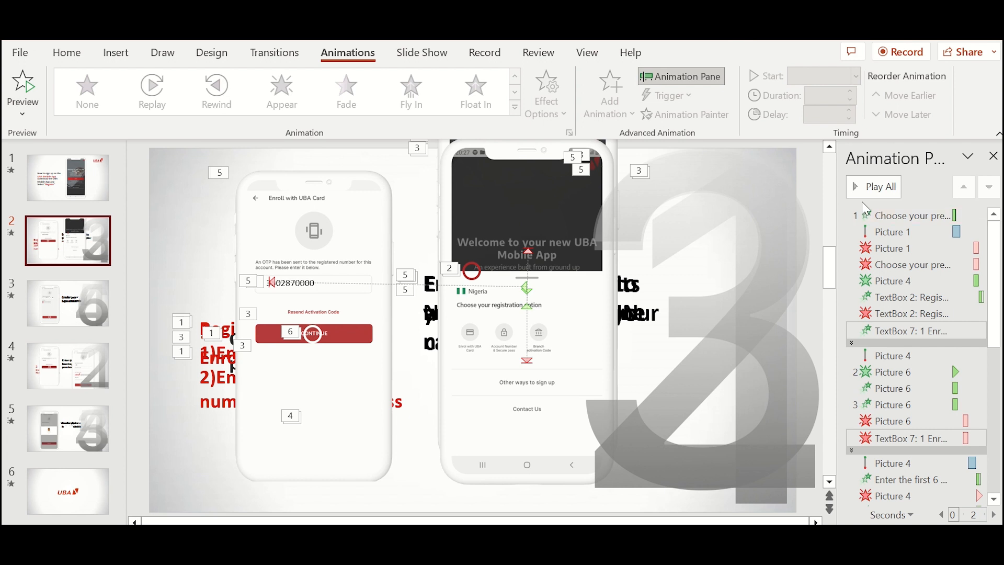
left_click(877, 187)
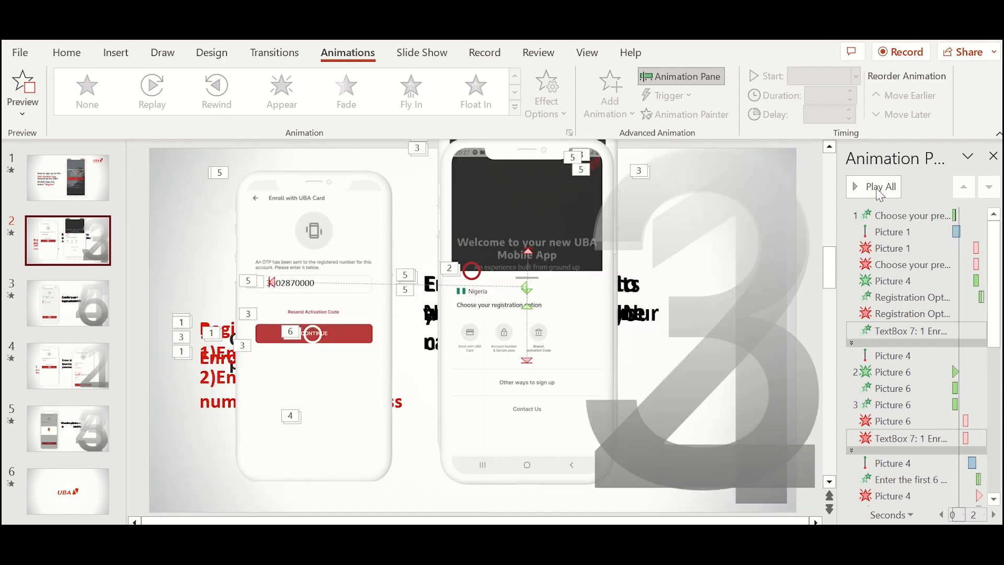
left_click(877, 189)
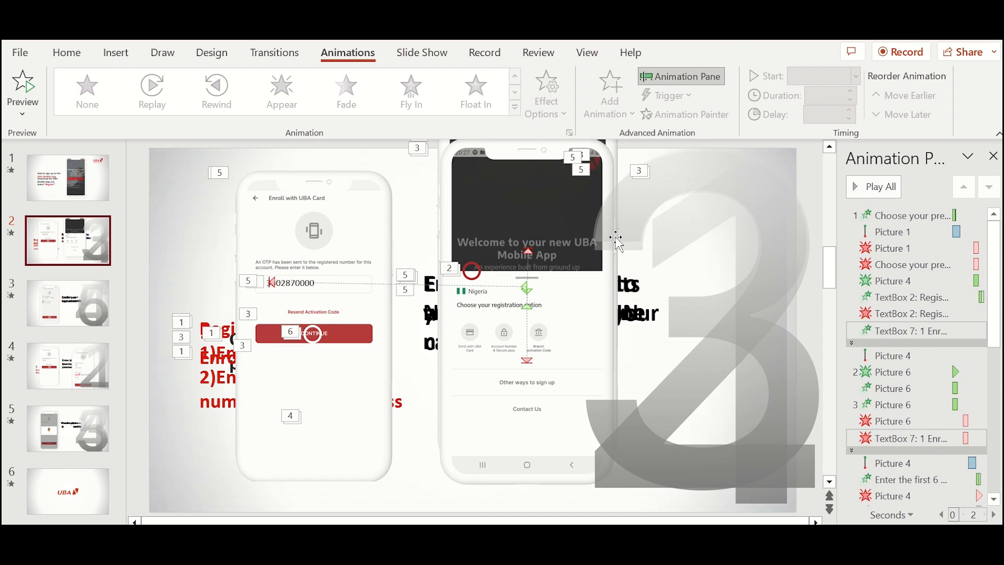